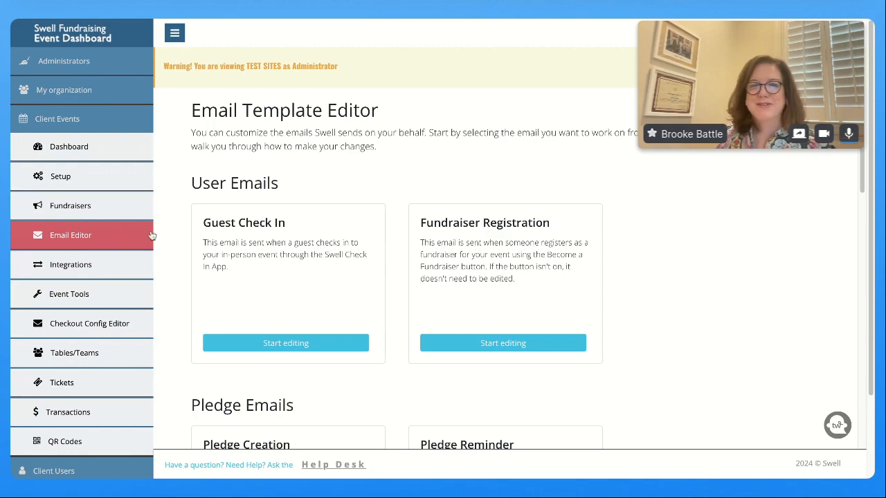
# Find Ticket Emails and open the In-Person Ticket Email template, subject 'Here is your ticket to'
pyautogui.scroll(-3, 353, 262)
pyautogui.scroll(-3, 352, 262)
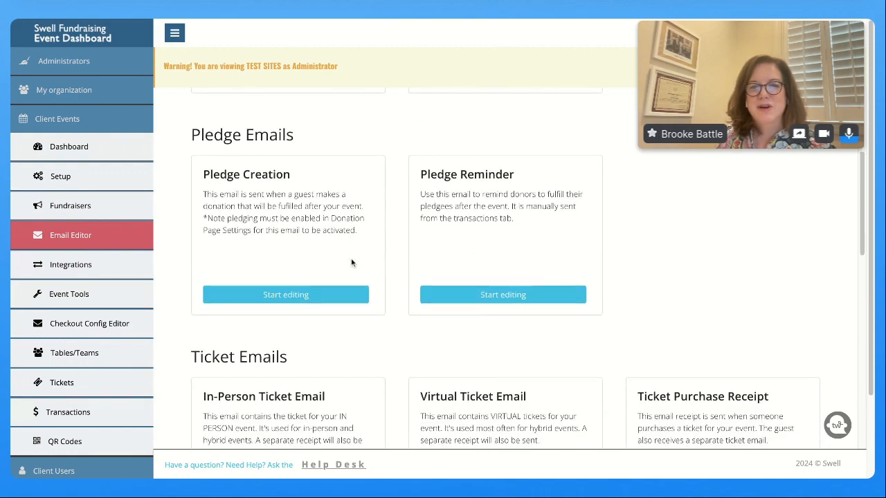
pyautogui.scroll(-9, 353, 256)
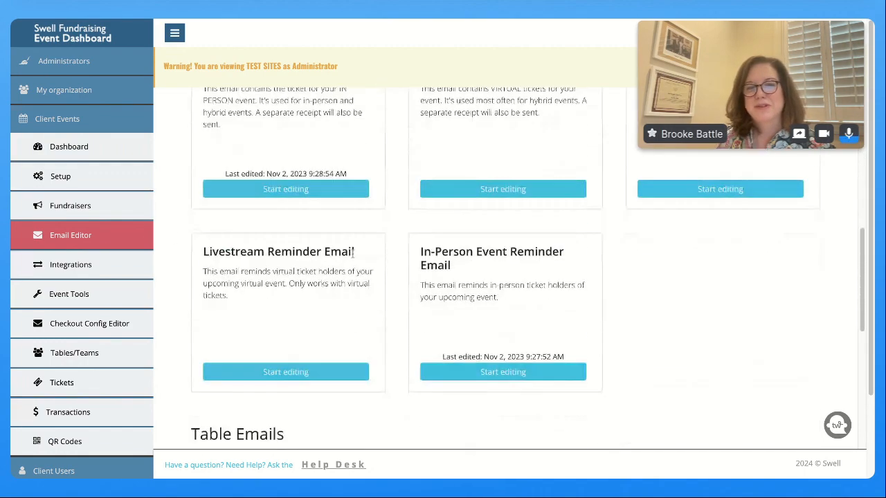
pyautogui.scroll(-7, 351, 257)
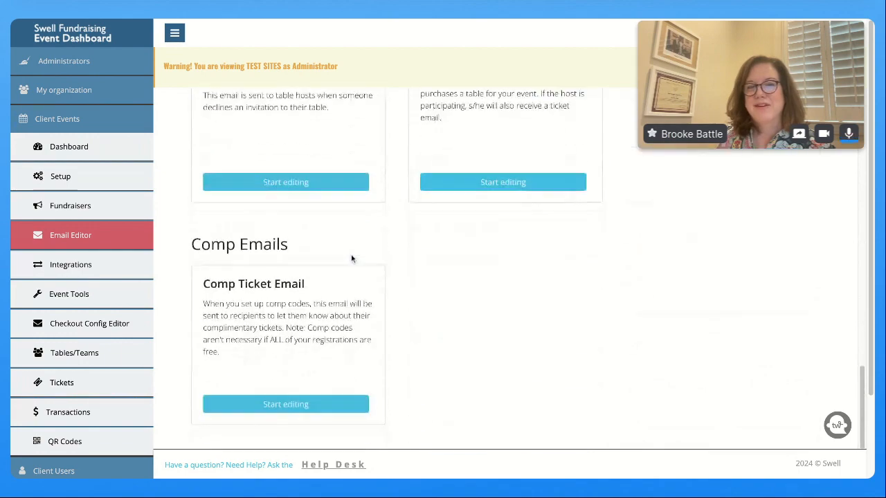
pyautogui.scroll(-1, 344, 263)
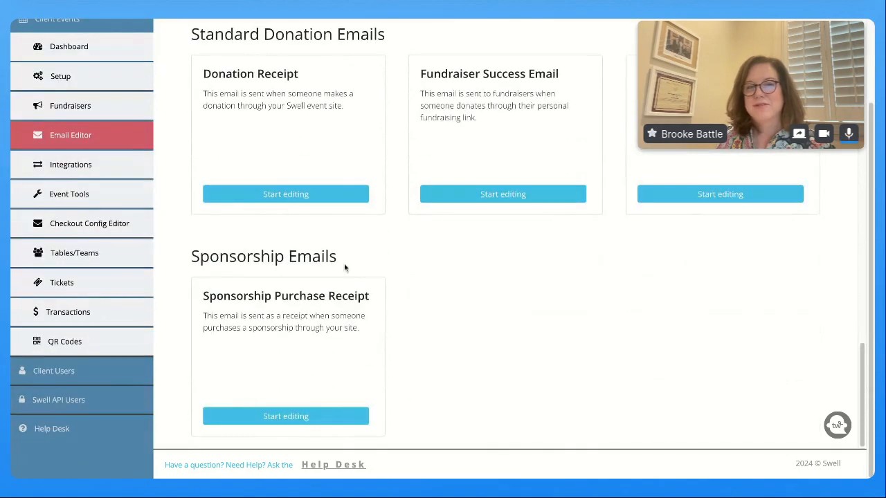
pyautogui.scroll(1, 275, 240)
pyautogui.scroll(15, 272, 236)
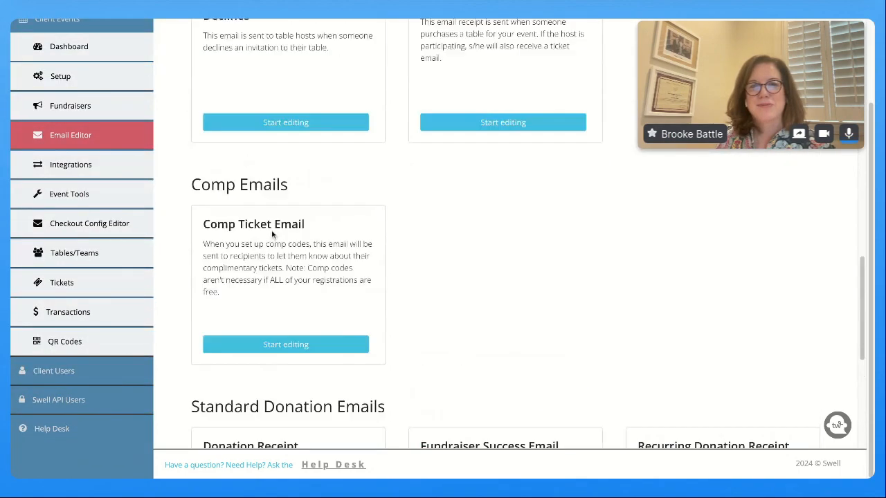
pyautogui.scroll(4, 272, 234)
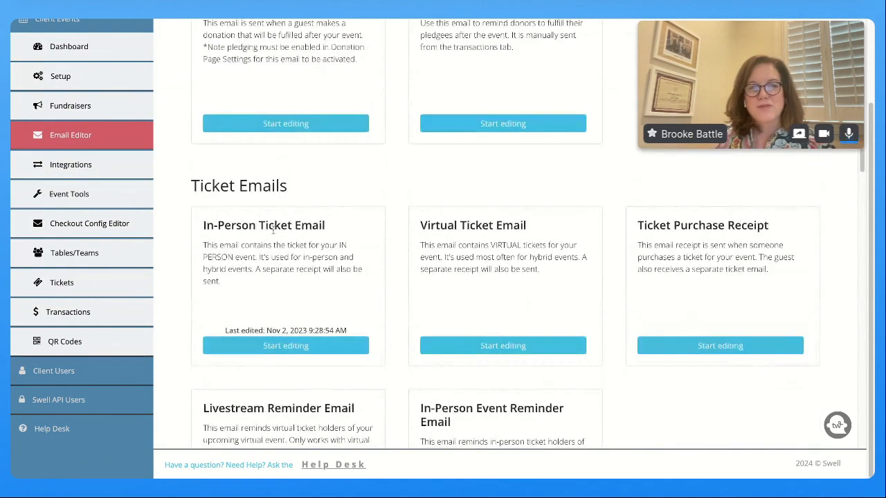
pyautogui.scroll(-3, 271, 234)
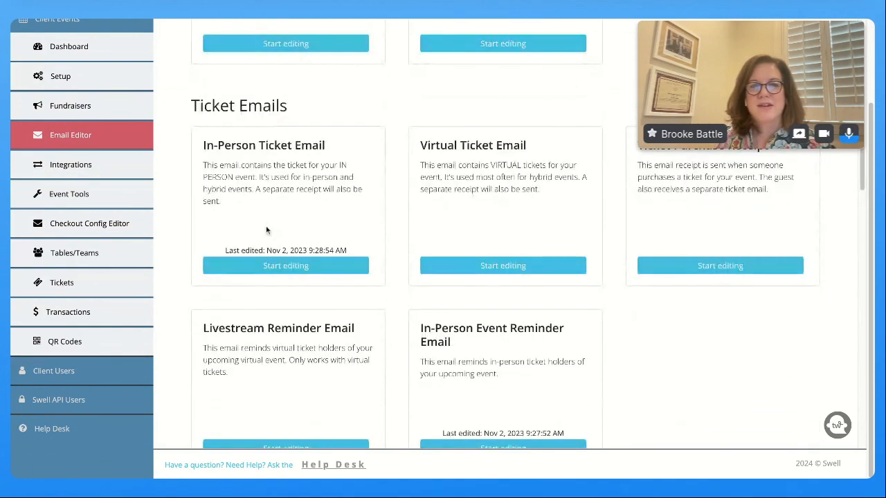
pyautogui.click(285, 267)
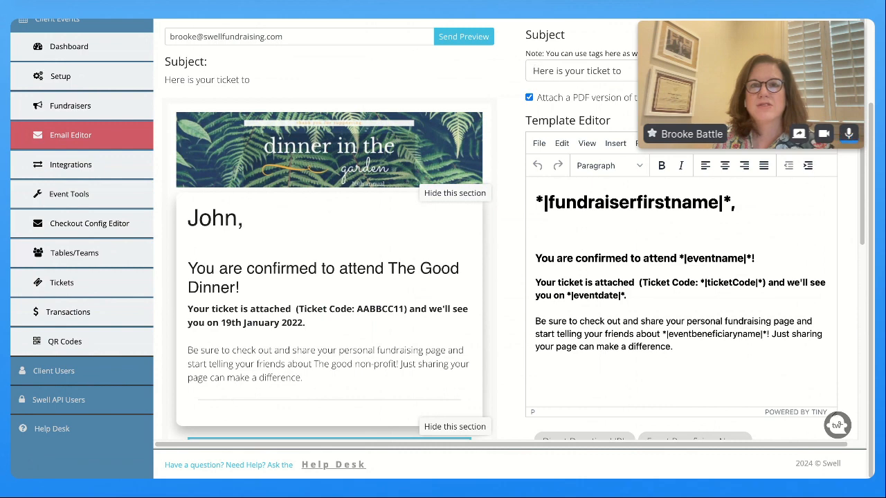
# Put the caret in the subject line, then turn 'Attach a PDF version' off and back on
pyautogui.click(645, 71)
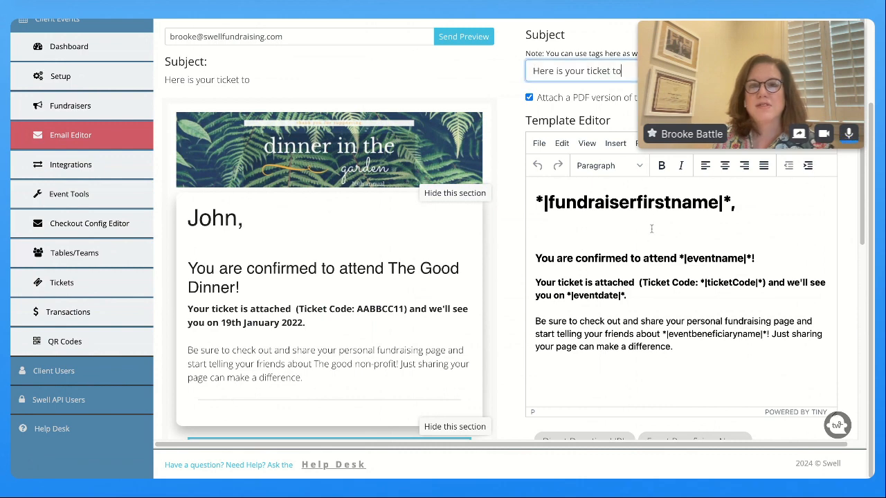
pyautogui.scroll(-5, 652, 235)
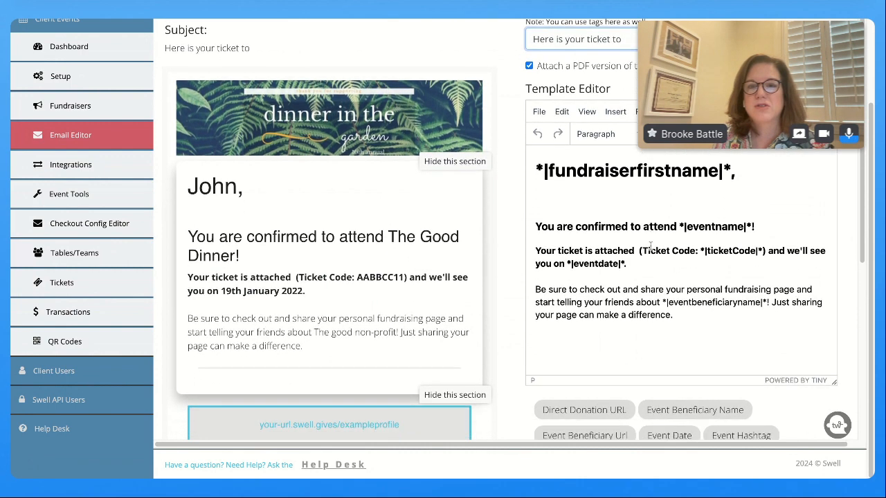
pyautogui.scroll(-4, 651, 245)
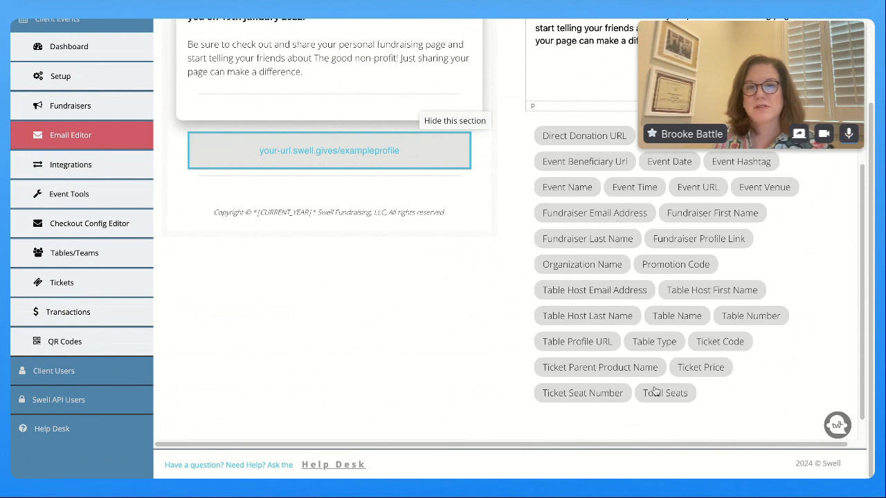
pyautogui.scroll(8, 559, 189)
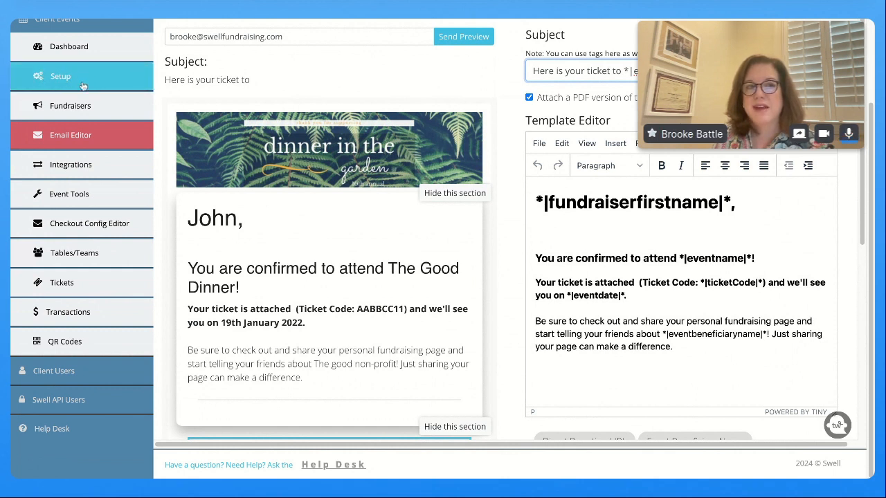
pyautogui.click(529, 97)
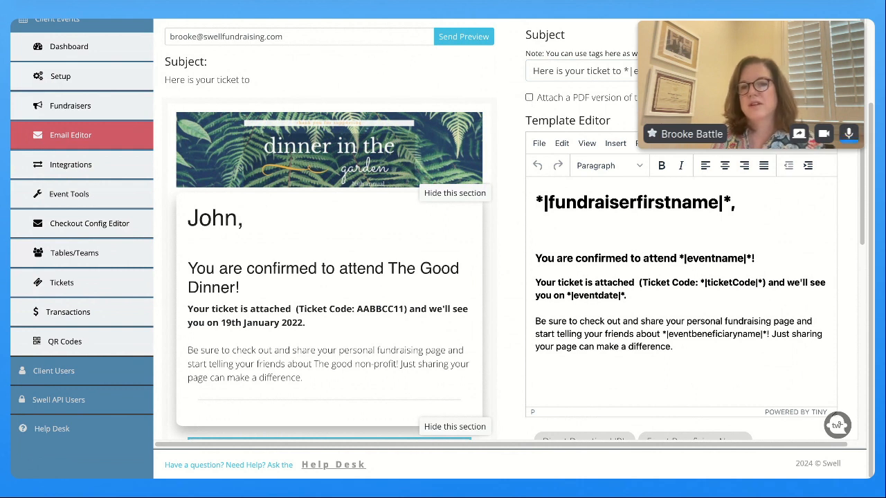
pyautogui.click(529, 97)
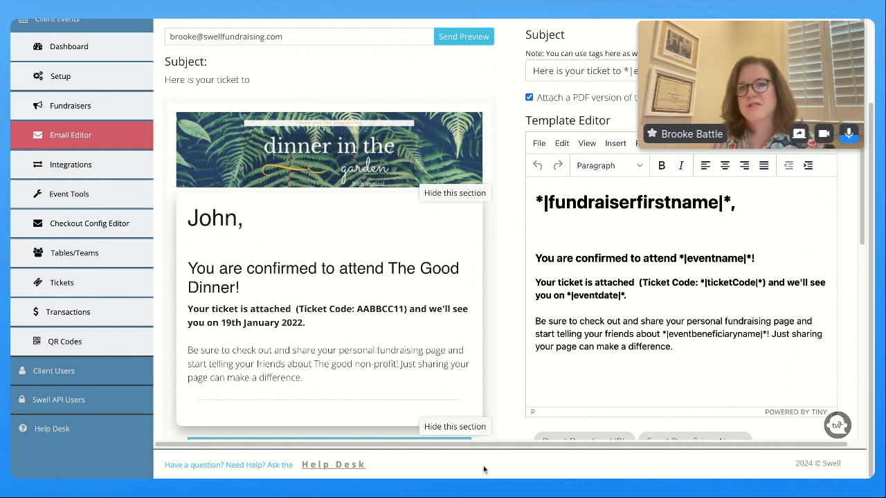
# Change the ticket email greeting line from a heading to Blocks > Paragraph text
pyautogui.scroll(-1, 586, 333)
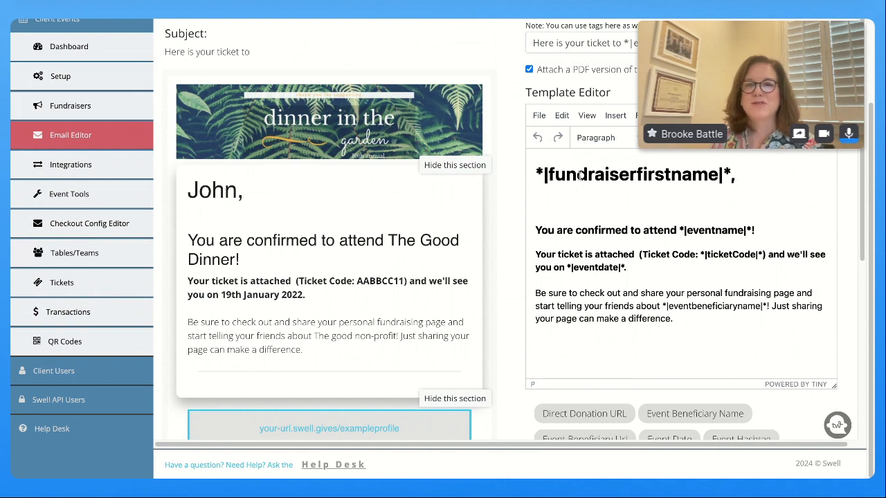
pyautogui.click(753, 173)
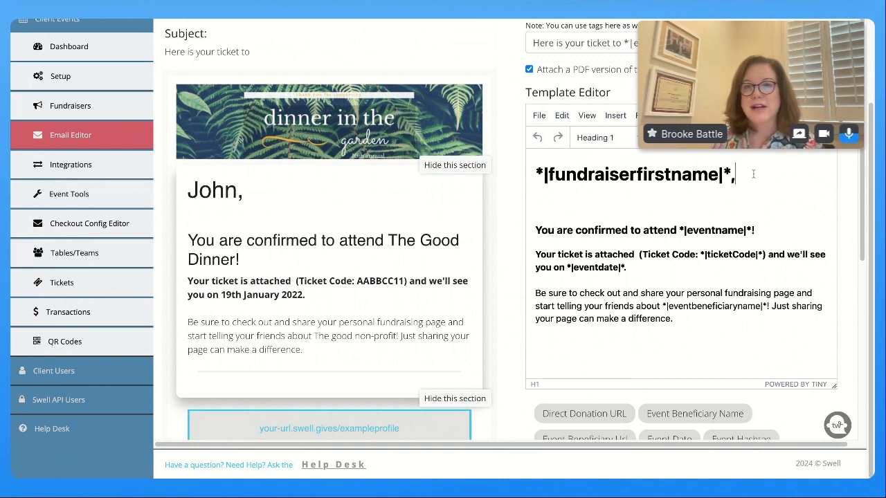
pyautogui.moveTo(753, 173); pyautogui.dragTo(534, 175)
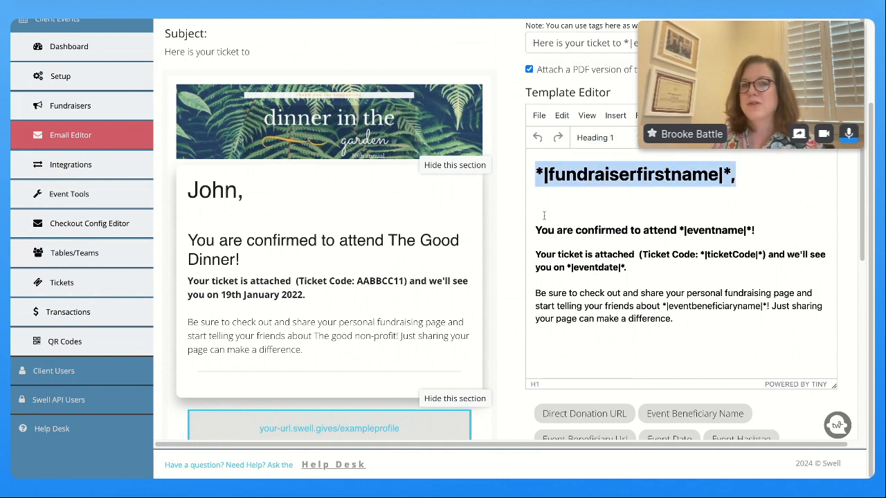
pyautogui.click(599, 138)
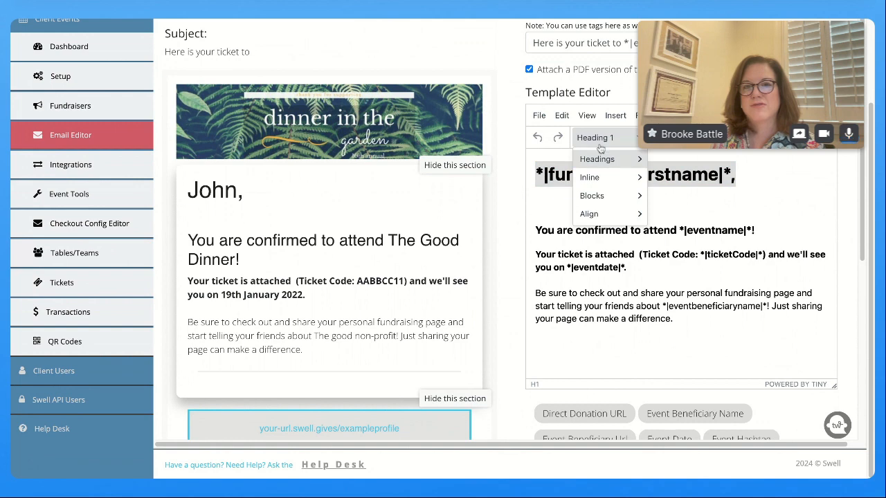
pyautogui.moveTo(593, 197)
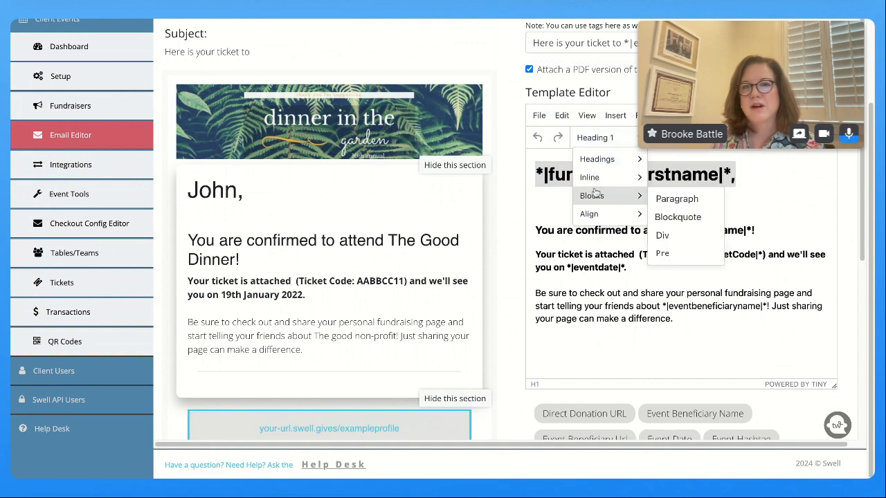
pyautogui.click(676, 199)
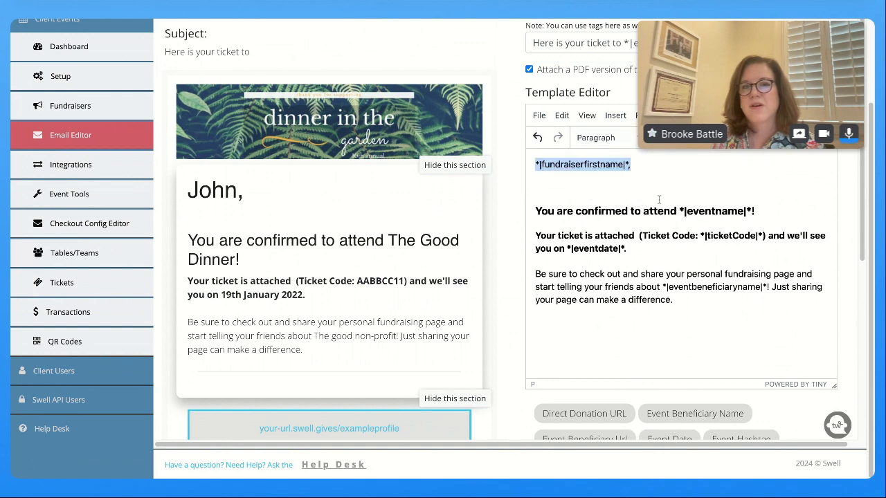
pyautogui.click(630, 168)
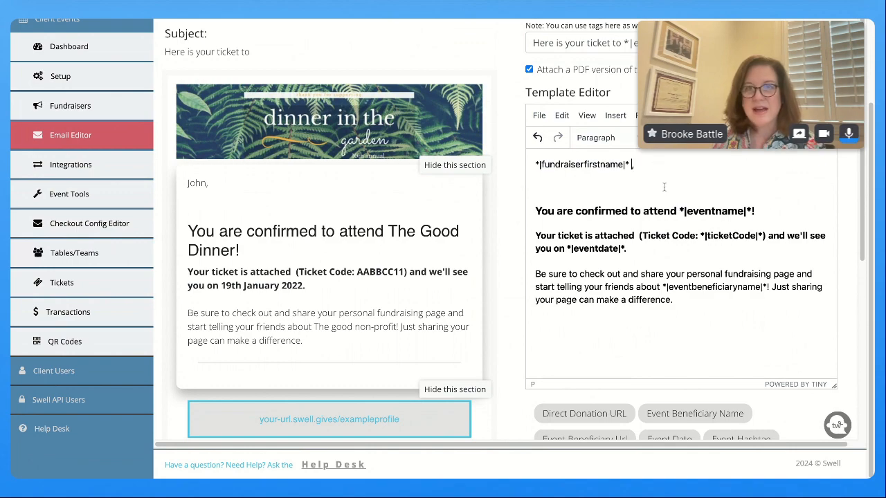
pyautogui.scroll(-5, 672, 220)
pyautogui.scroll(-1, 672, 223)
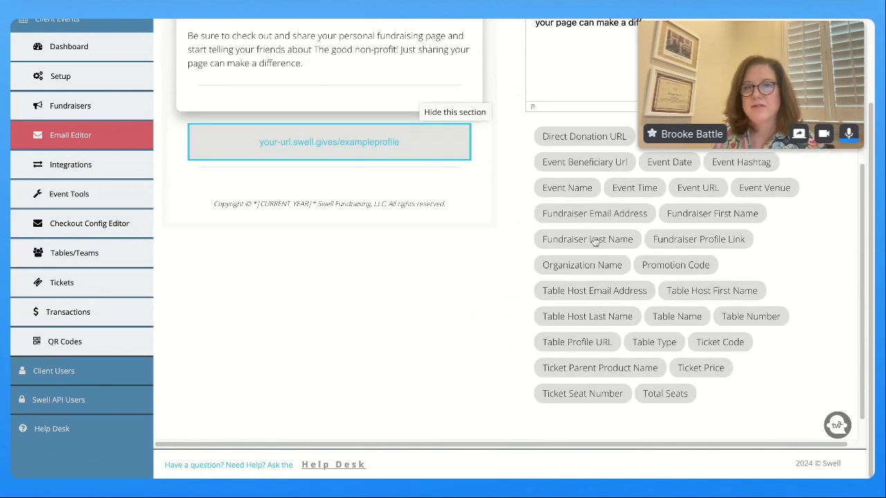
pyautogui.scroll(4, 590, 194)
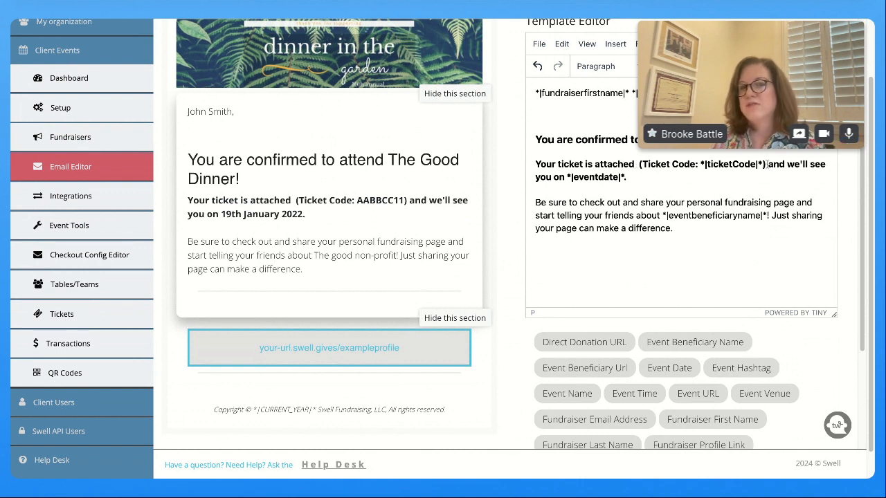
pyautogui.moveTo(767, 164); pyautogui.dragTo(637, 164)
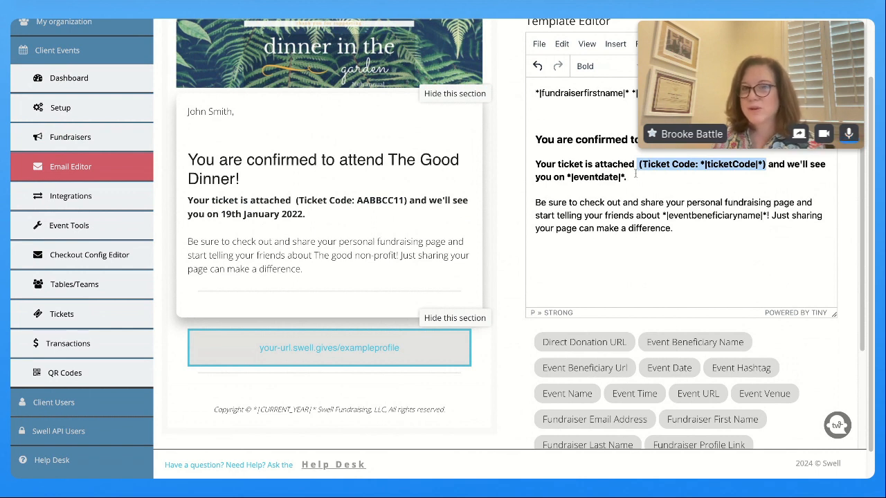
pyautogui.click(737, 182)
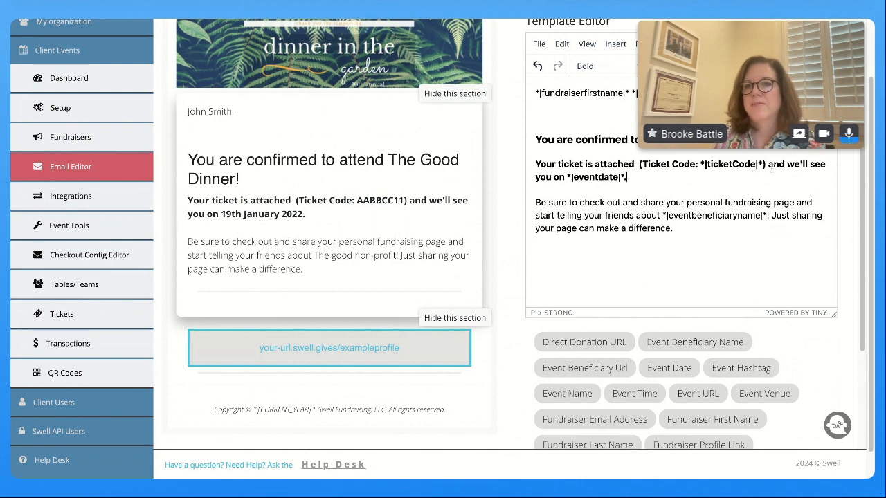
pyautogui.scroll(-1, 625, 219)
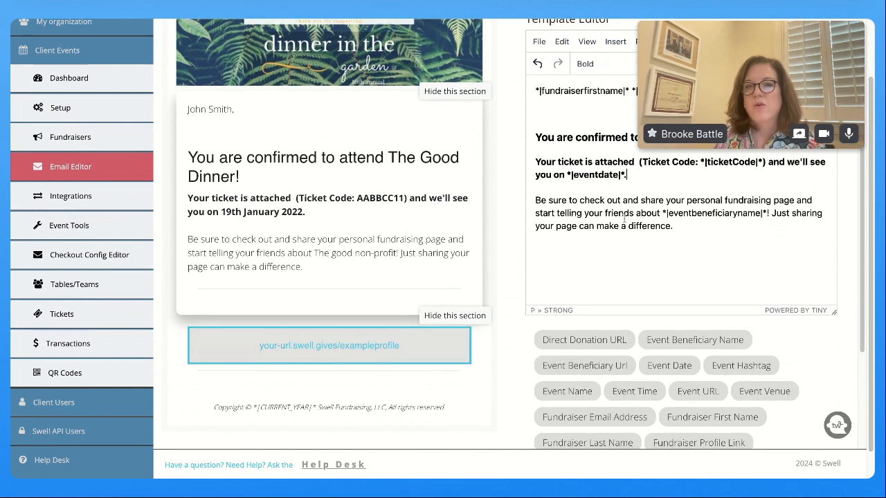
pyautogui.scroll(-1, 625, 219)
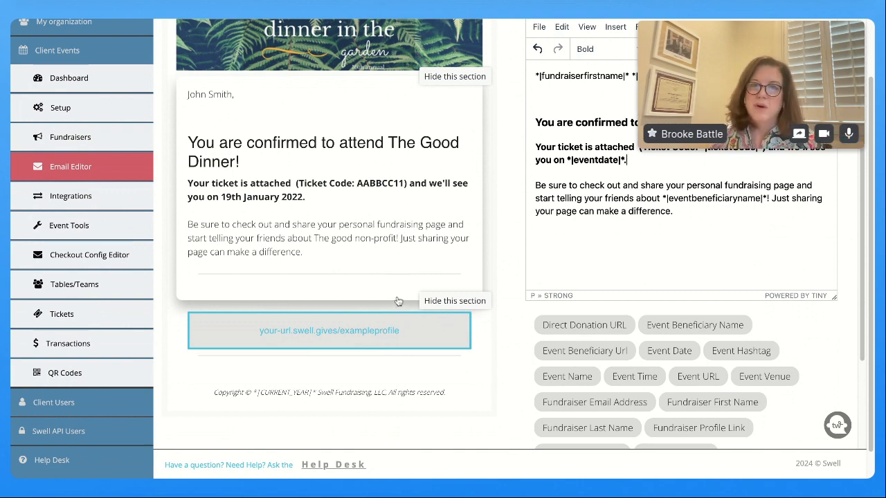
pyautogui.tripleClick(687, 208)
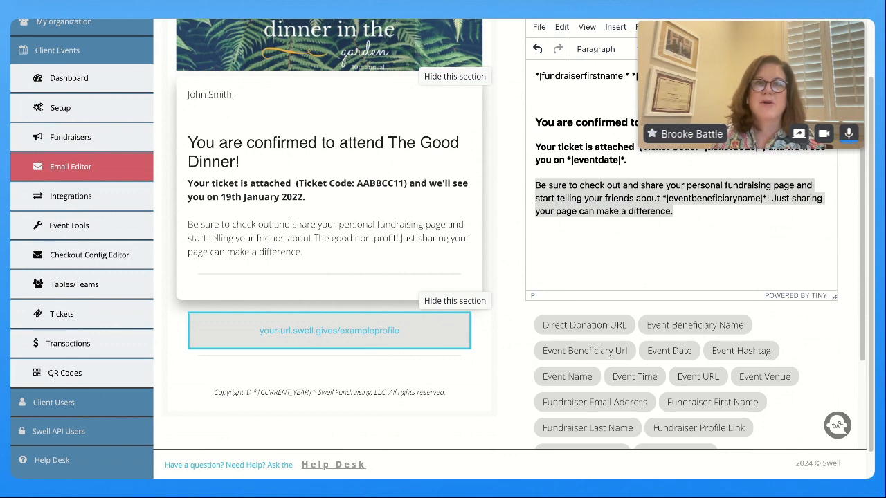
# Paste the ticket-type and reception text over the 'Be sure to check out…' paragraph
pyautogui.click(613, 259)
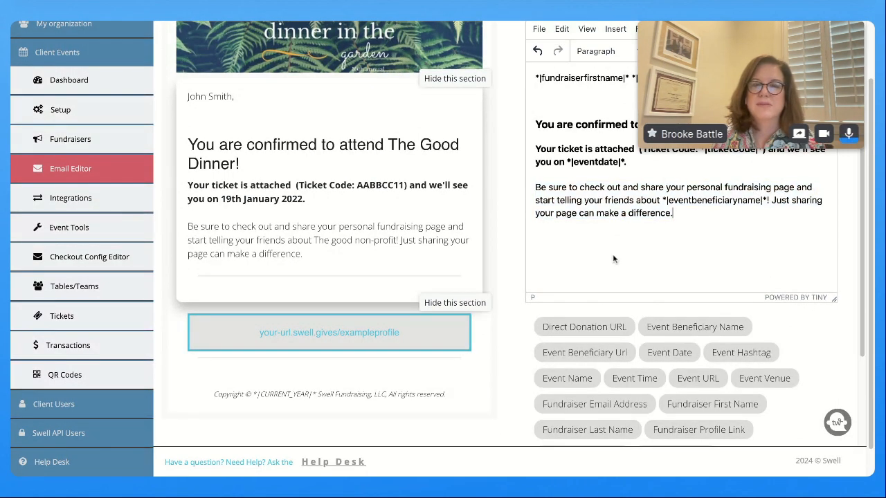
pyautogui.moveTo(535, 186); pyautogui.dragTo(672, 213)
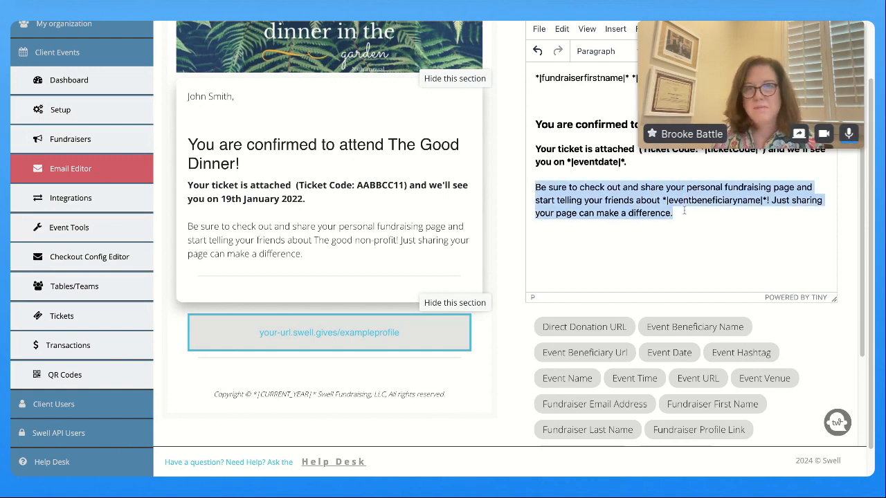
pyautogui.hotkey('ctrl', 'v')
pyautogui.scroll(3, 584, 175)
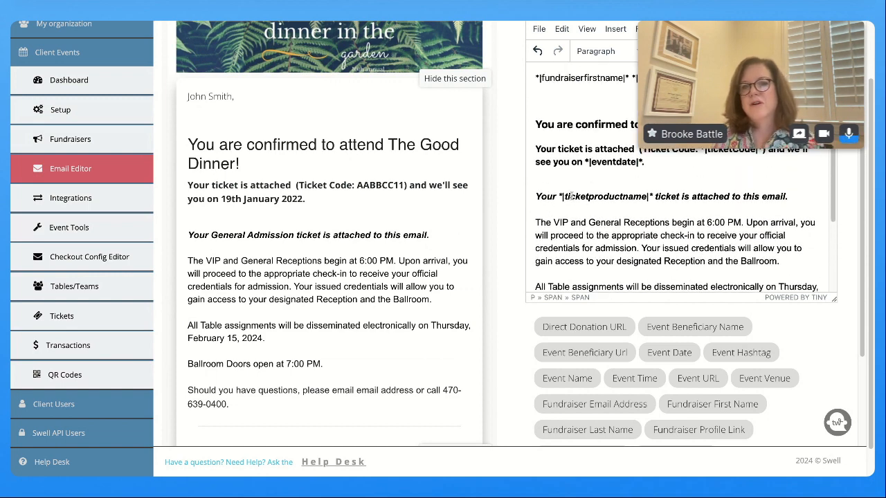
# Check the ticketproductname tag and the preview's General Admission ticket and 6:00 PM receptions
pyautogui.click(558, 196)
pyautogui.hotkey('shift', 'Right')
pyautogui.hotkey('shift', 'Right')
pyautogui.hotkey('shift', 'Right')
pyautogui.hotkey('shift', 'Right')
pyautogui.hotkey('shift', 'Right')
pyautogui.hotkey('shift', 'Right')
pyautogui.hotkey('shift', 'Right')
pyautogui.hotkey('shift', 'Right')
pyautogui.hotkey('shift', 'Right')
pyautogui.hotkey('shift', 'Right')
pyautogui.hotkey('shift', 'Right')
pyautogui.hotkey('shift', 'Right')
pyautogui.hotkey('shift', 'Right')
pyautogui.hotkey('shift', 'Right')
pyautogui.hotkey('shift', 'Right')
pyautogui.hotkey('shift', 'Right')
pyautogui.hotkey('shift', 'Right')
pyautogui.hotkey('shift', 'Right')
pyautogui.hotkey('shift', 'Right')
pyautogui.hotkey('shift', 'Right')
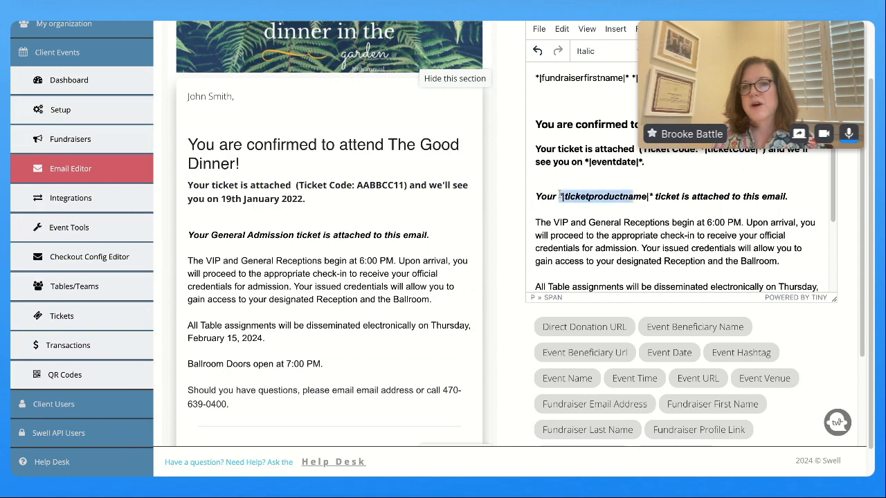
pyautogui.hotkey('shift', 'Right')
pyautogui.scroll(-3, 671, 207)
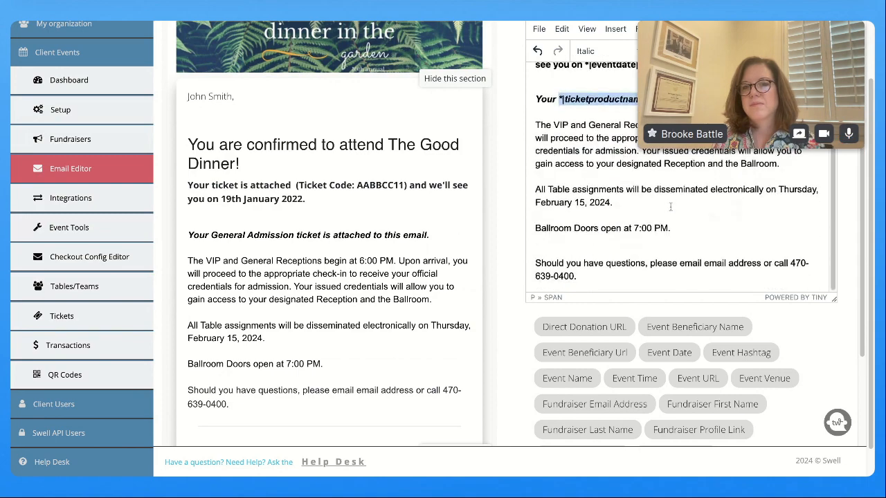
pyautogui.scroll(-3, 672, 320)
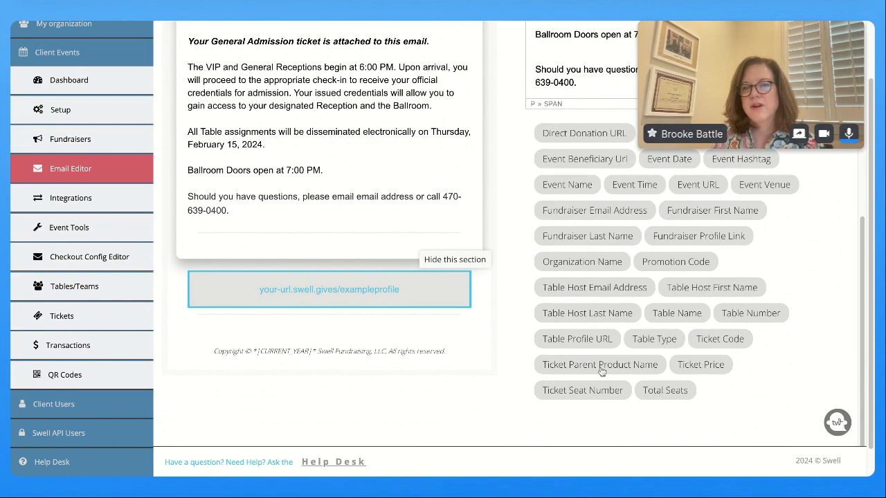
pyautogui.scroll(5, 572, 346)
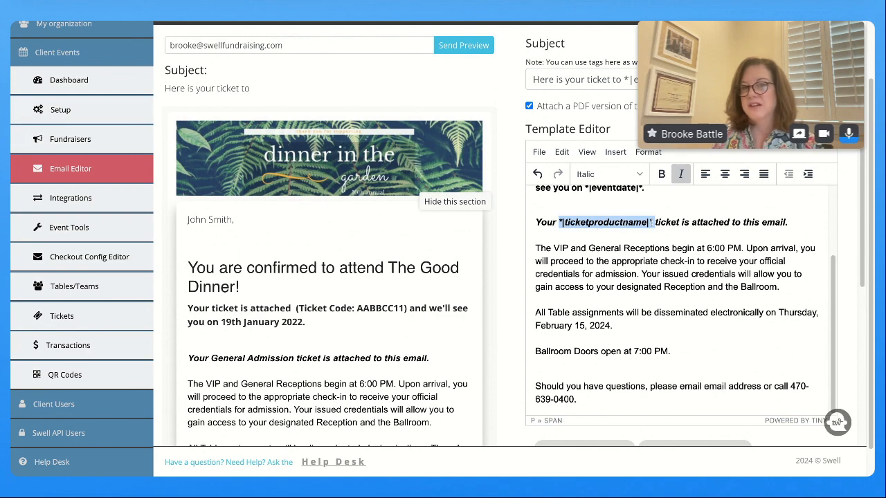
pyautogui.scroll(-1, 670, 272)
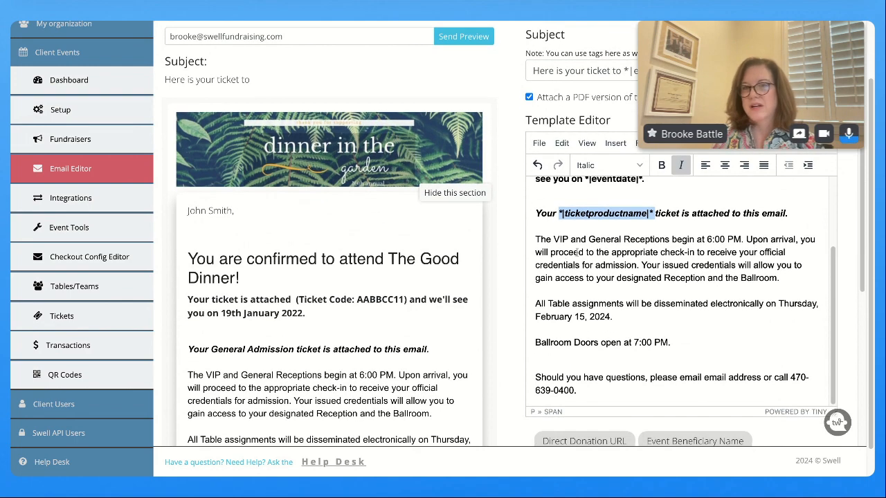
pyautogui.scroll(-3, 653, 282)
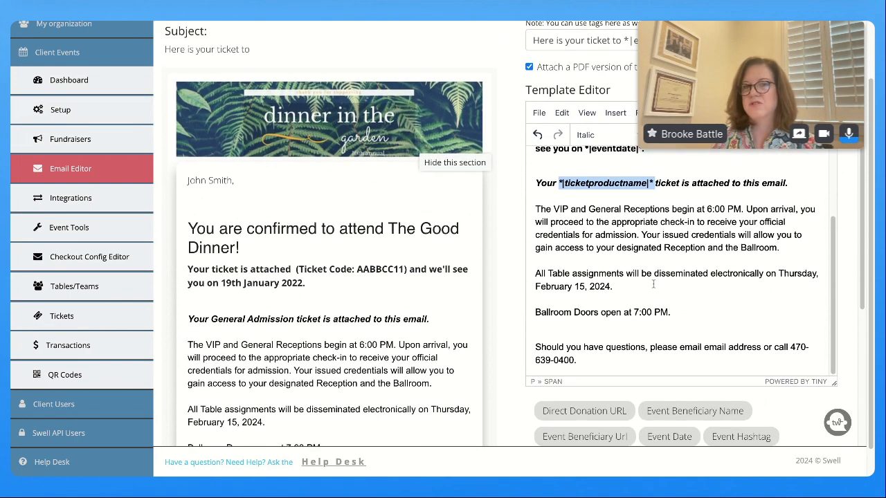
pyautogui.scroll(-3, 609, 250)
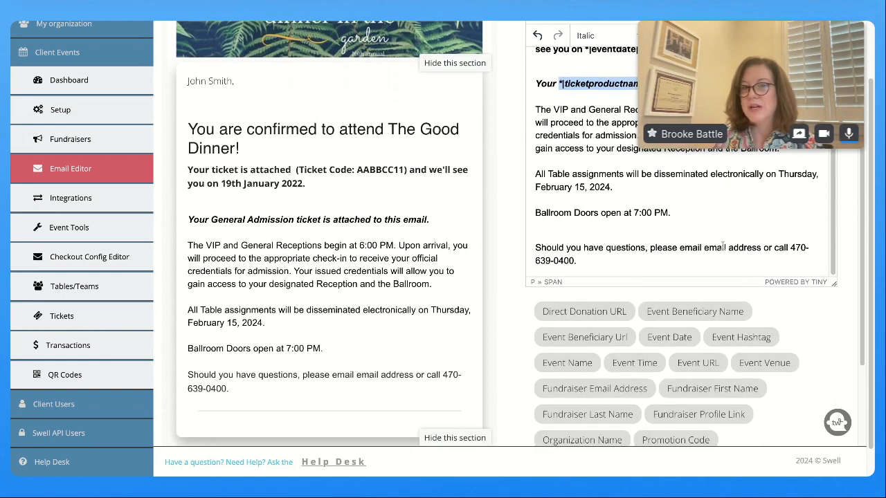
pyautogui.click(583, 261)
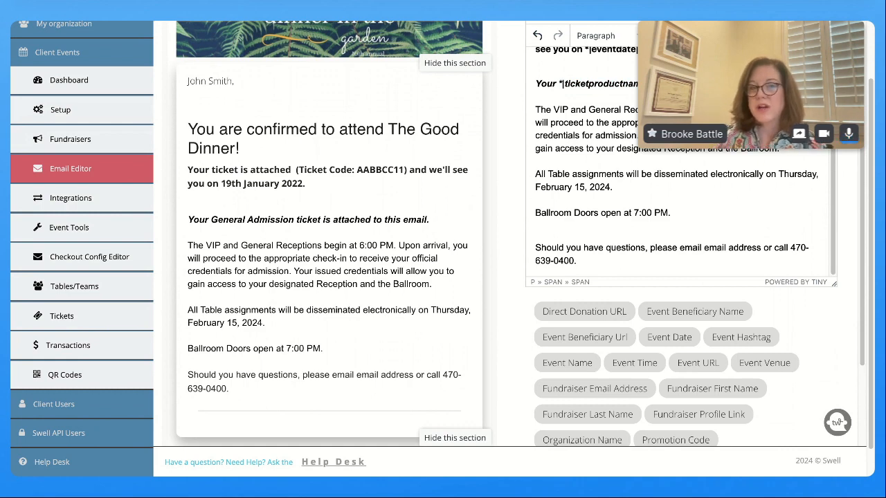
pyautogui.scroll(3, 650, 187)
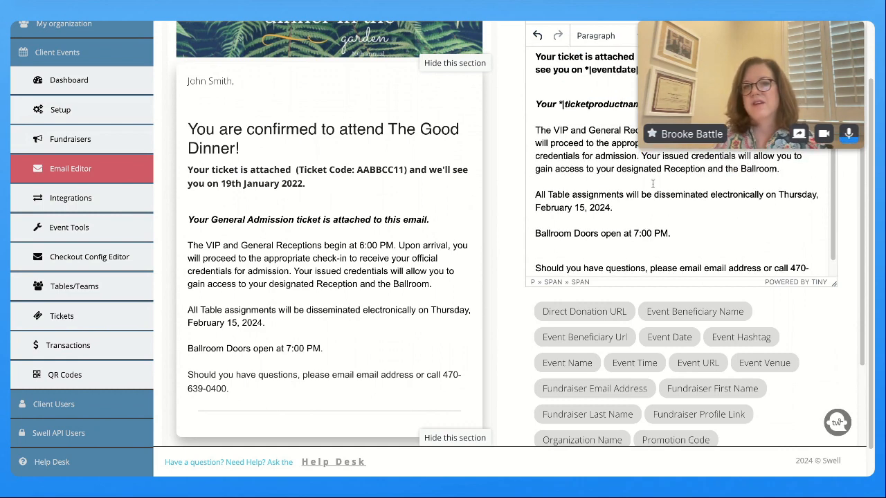
pyautogui.scroll(3, 653, 198)
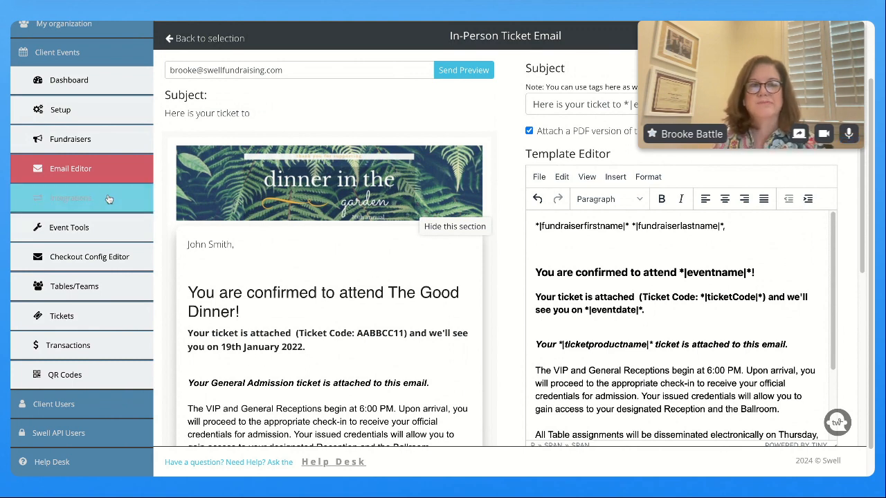
# Return to Email Editor and open the Donation Receipt template under Standard Donation Emails
pyautogui.click(83, 174)
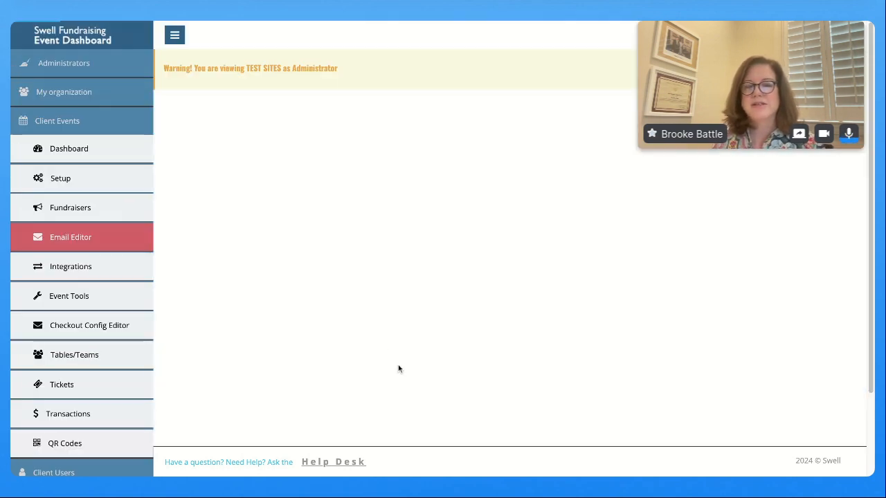
pyautogui.scroll(-7, 450, 383)
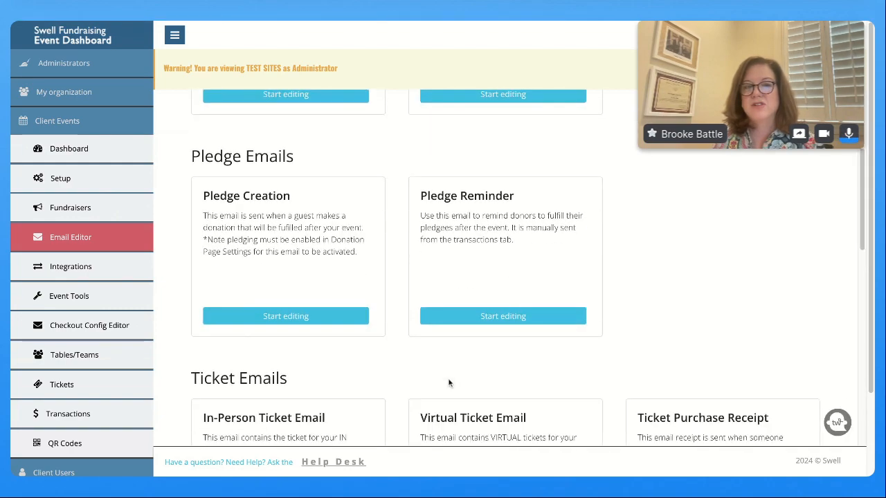
pyautogui.scroll(-10, 449, 383)
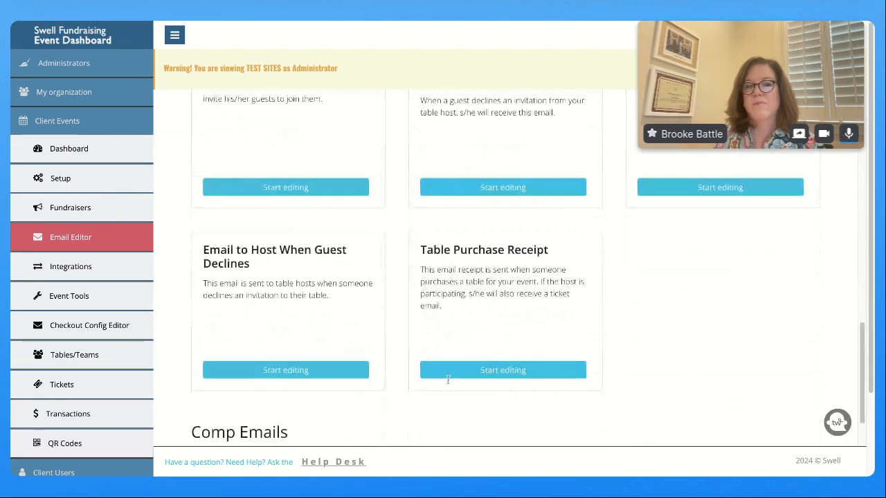
pyautogui.scroll(-1, 448, 385)
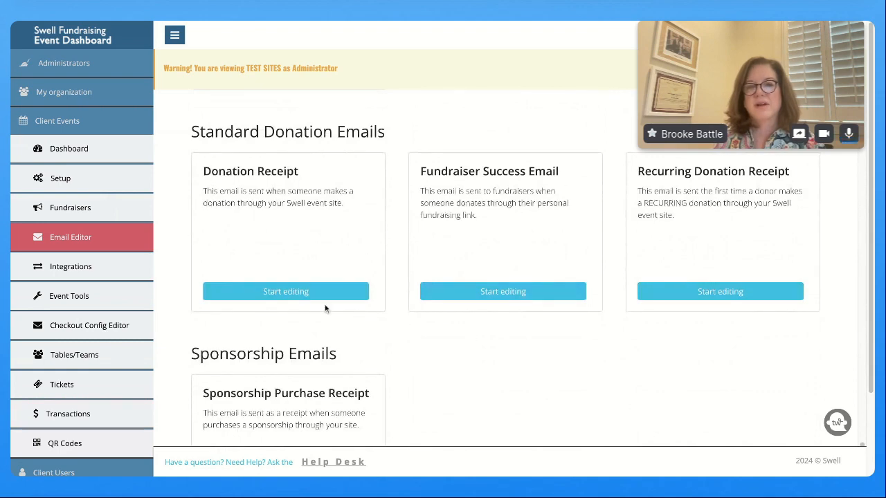
pyautogui.click(278, 296)
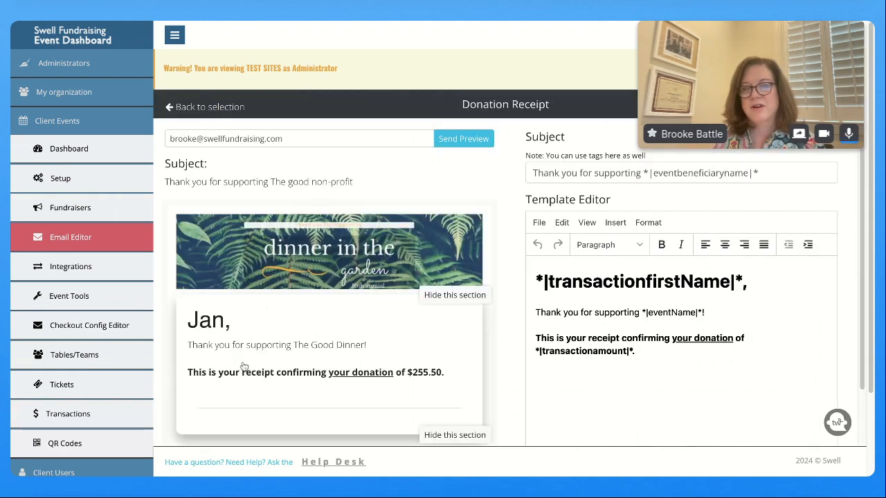
pyautogui.scroll(-1, 667, 390)
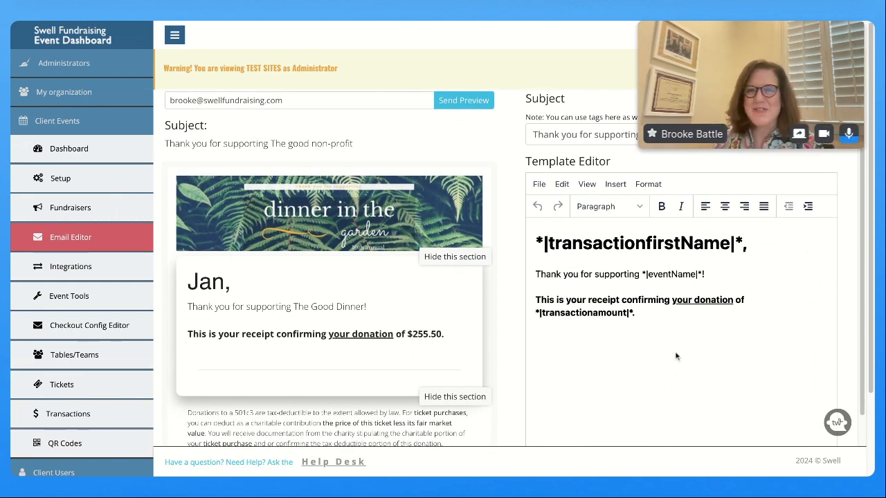
# Set the Donation Receipt greeting line to Blocks > Paragraph and place the caret at its end
pyautogui.moveTo(751, 242); pyautogui.dragTo(537, 242)
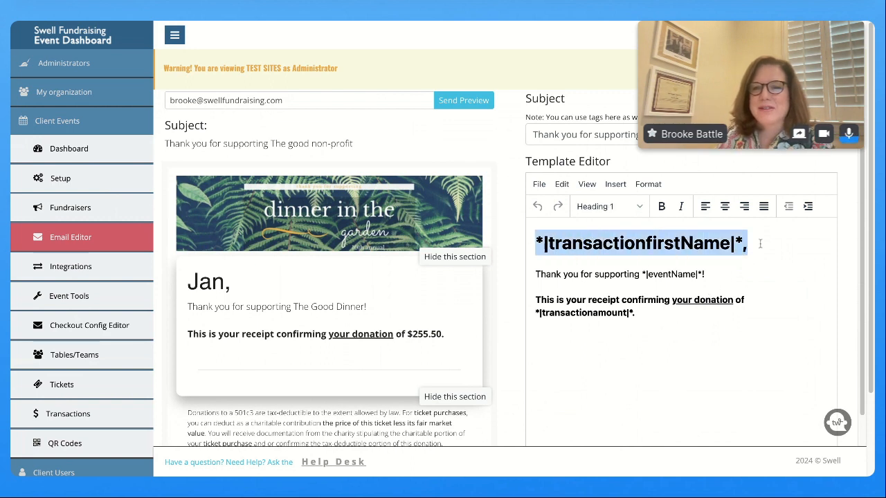
pyautogui.click(613, 207)
pyautogui.moveTo(599, 261)
pyautogui.click(681, 267)
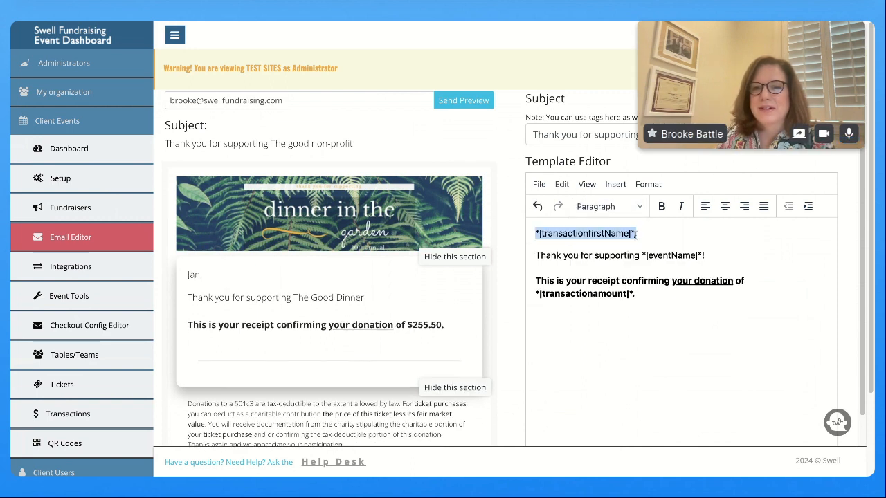
pyautogui.click(715, 223)
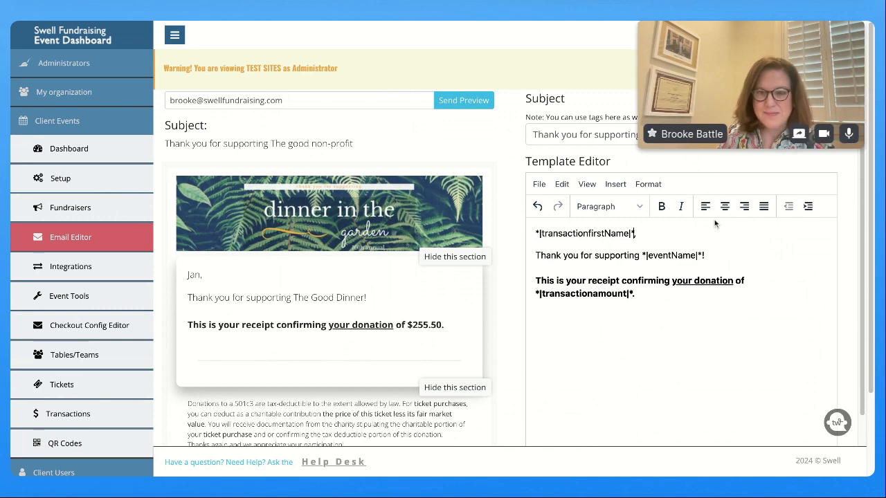
pyautogui.scroll(-3, 683, 339)
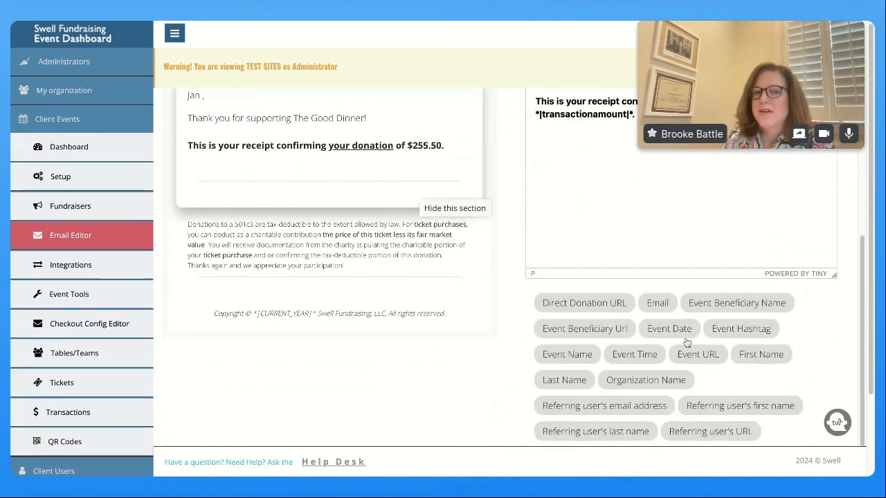
pyautogui.scroll(1, 618, 280)
pyautogui.scroll(2, 617, 280)
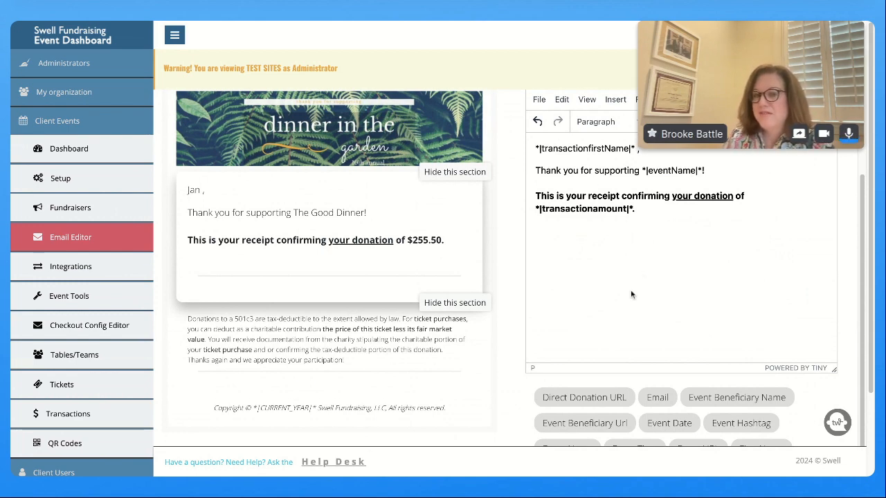
pyautogui.scroll(-2, 631, 294)
pyautogui.scroll(-1, 630, 295)
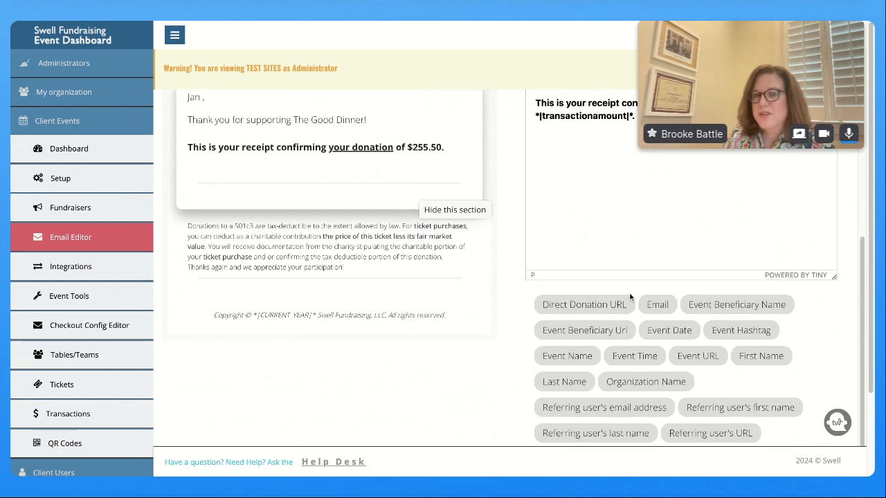
pyautogui.scroll(-3, 574, 311)
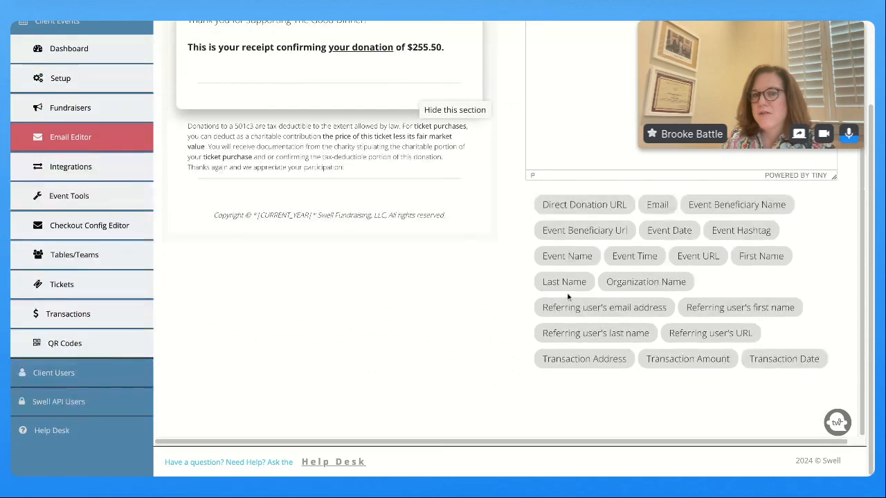
pyautogui.scroll(4, 457, 280)
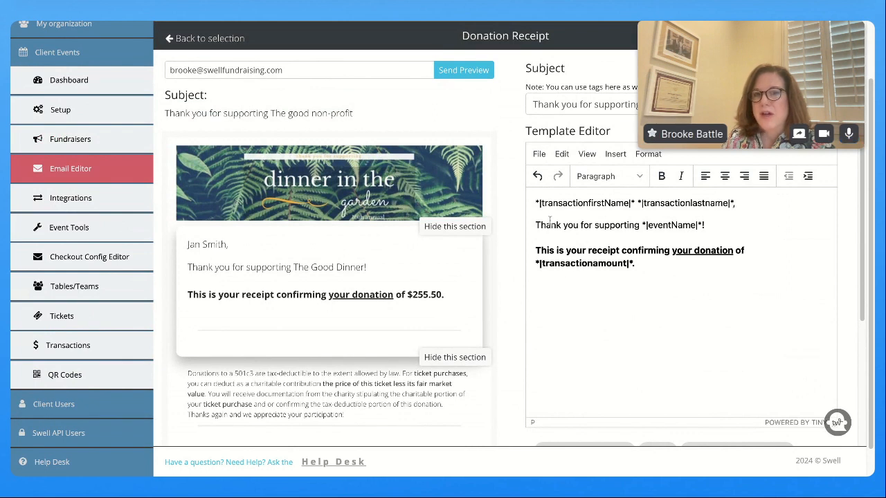
# Add 'benefitting' and the Event Beneficiary Name tag after *|eventName|* in the thank-you line
pyautogui.moveTo(641, 225); pyautogui.dragTo(703, 225)
pyautogui.click(702, 225)
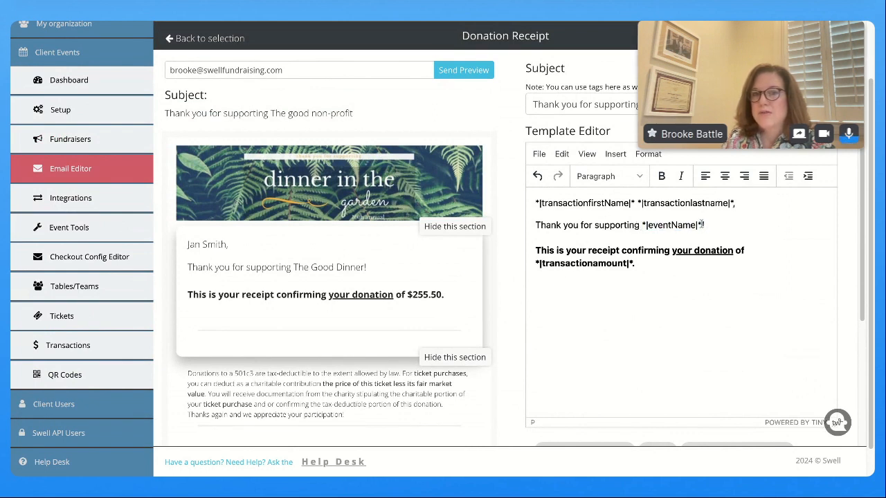
pyautogui.scroll(-3, 692, 335)
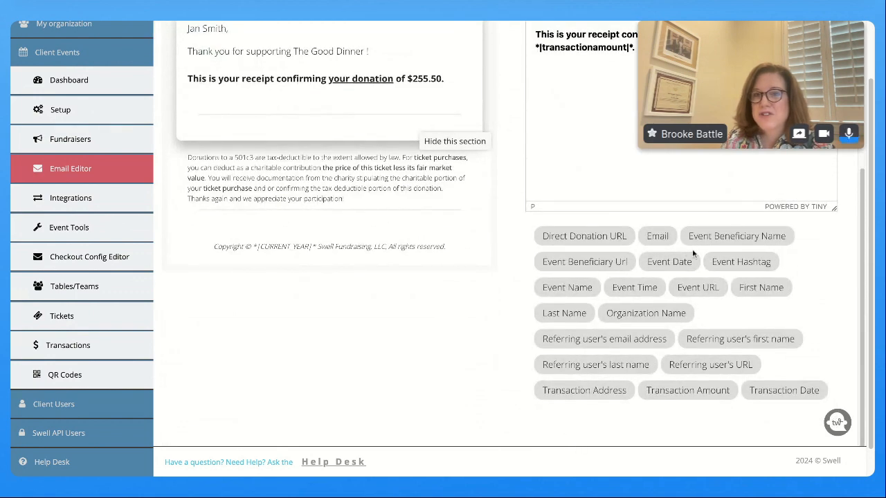
pyautogui.click(711, 239)
pyautogui.scroll(3, 711, 239)
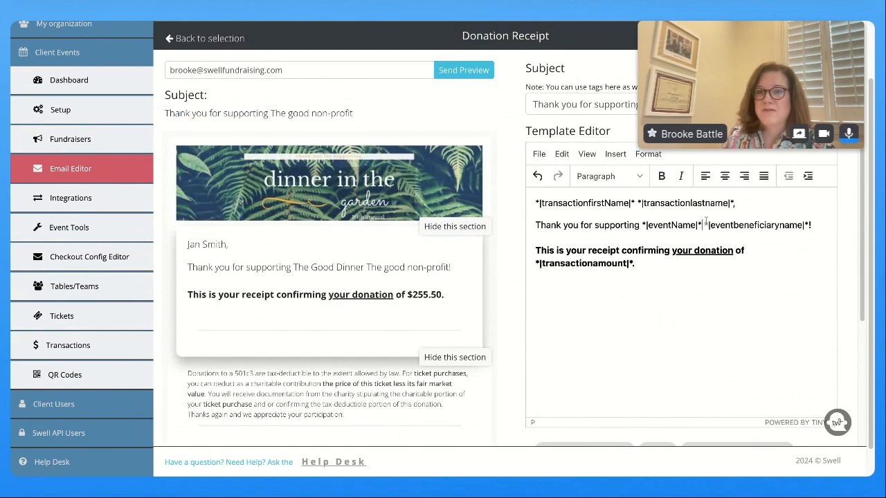
pyautogui.write('benefit')
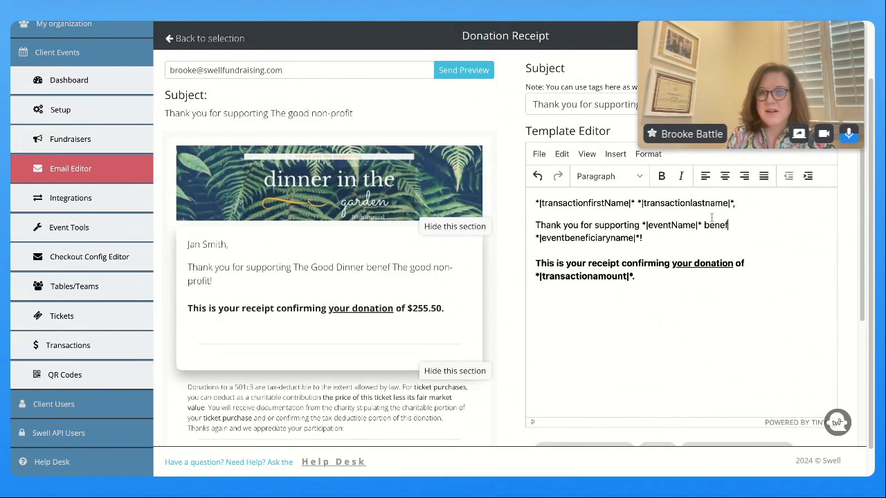
pyautogui.write('ting')
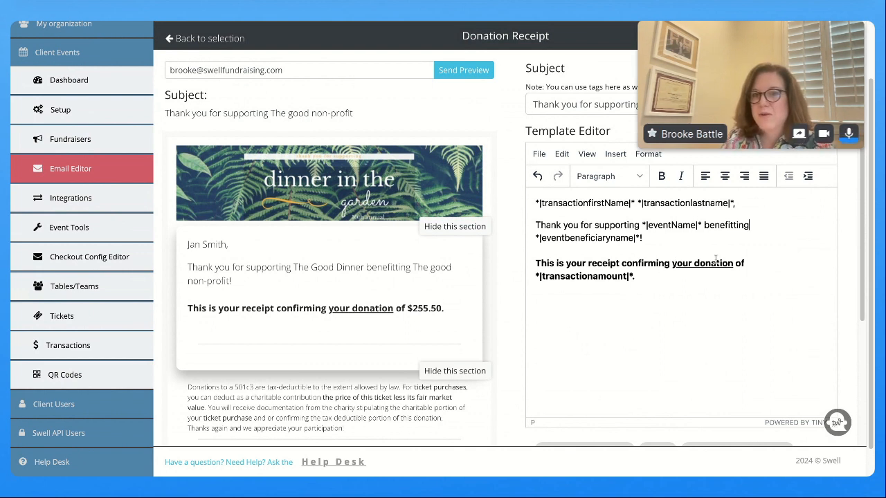
pyautogui.moveTo(642, 276); pyautogui.dragTo(534, 278)
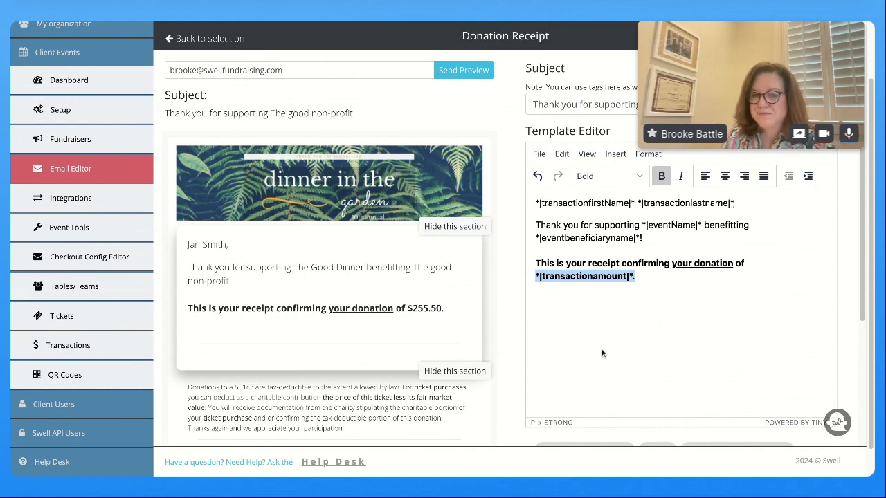
pyautogui.scroll(-2, 585, 344)
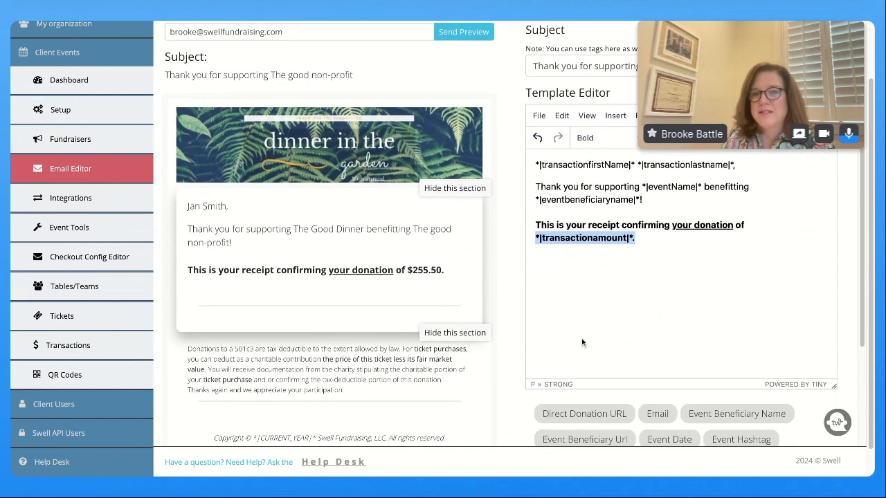
pyautogui.scroll(-3, 581, 343)
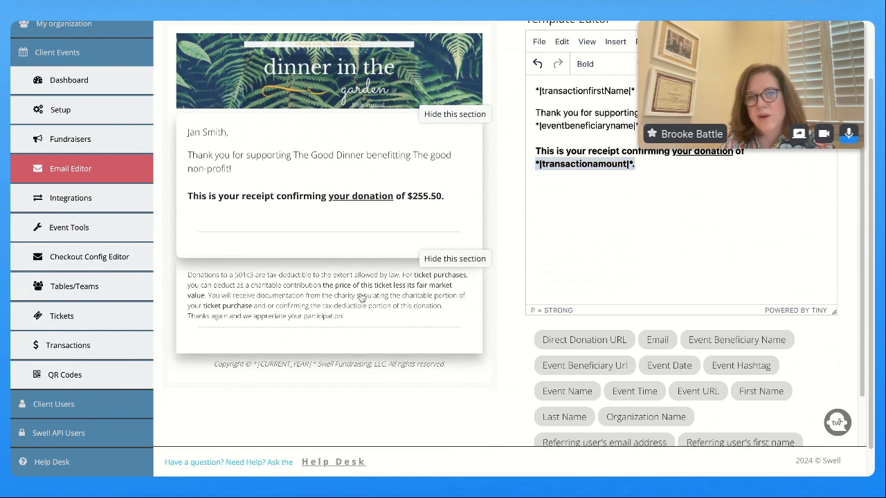
# Load the 501c3 tax-deductible disclaimer section and select all of its text
pyautogui.click(301, 319)
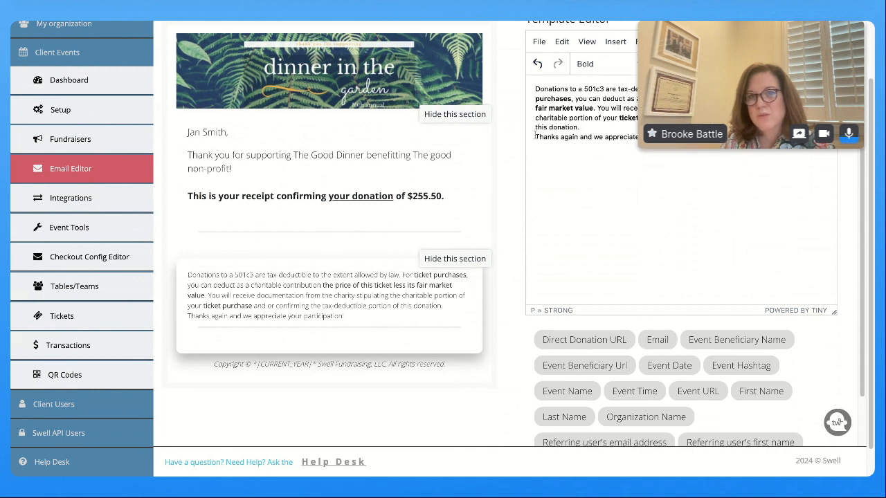
pyautogui.scroll(3, 605, 275)
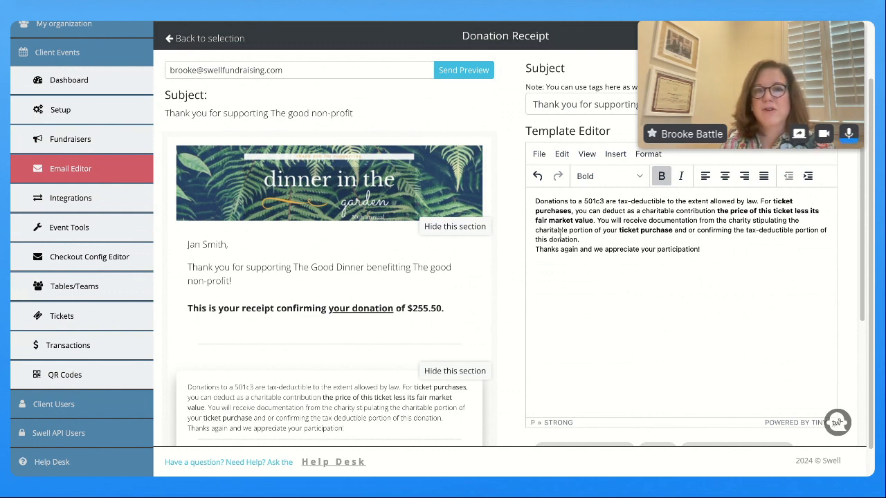
pyautogui.click(537, 202)
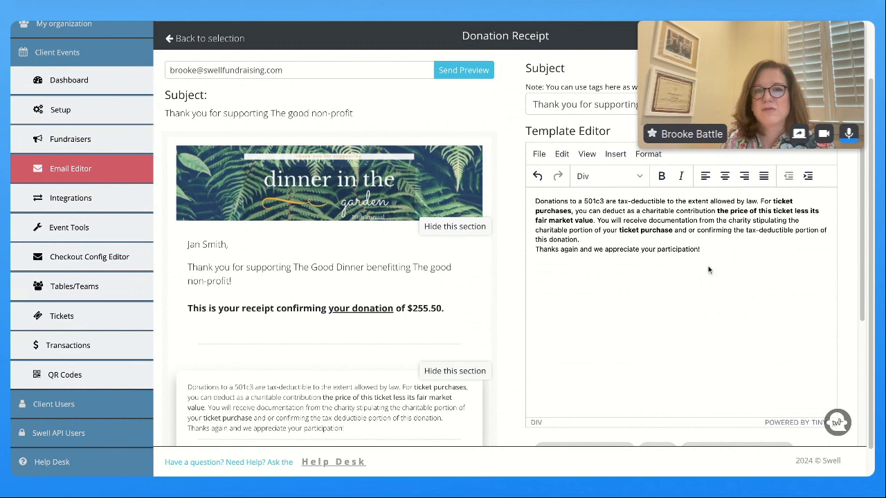
pyautogui.keyDown('shift'); pyautogui.click(709, 248); pyautogui.keyUp('shift')
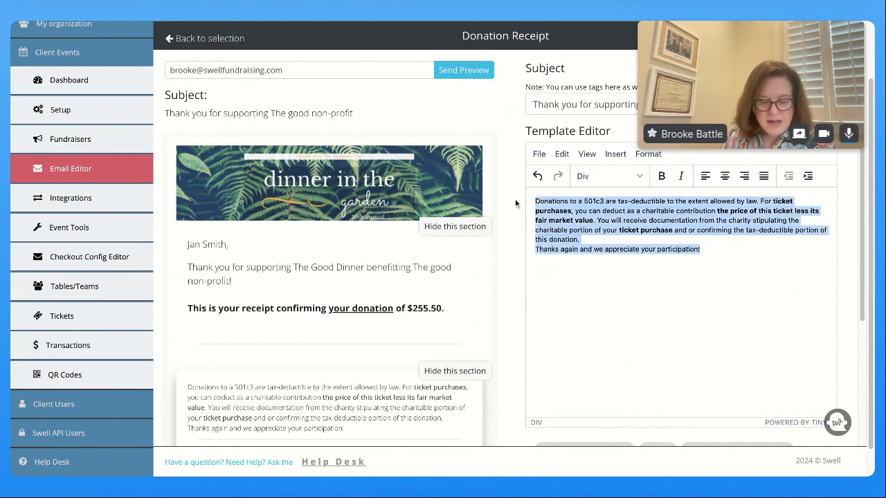
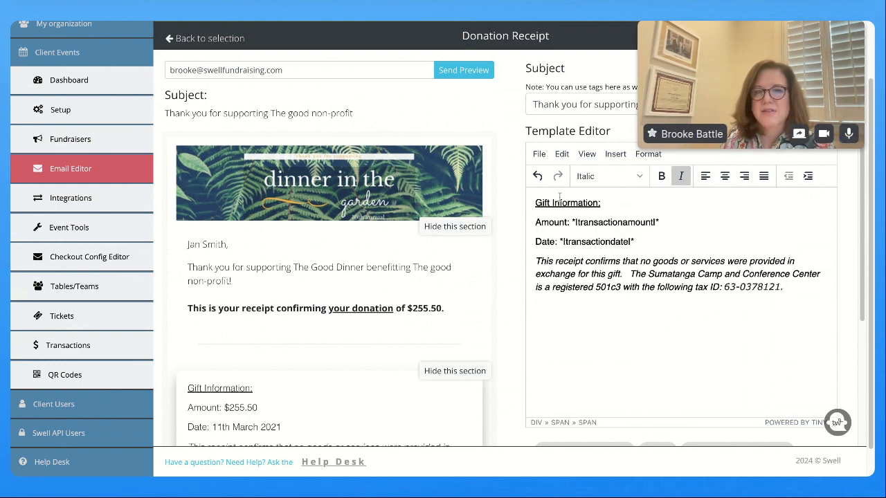
# Paste the Gift Information block over the disclaimer text
pyautogui.scroll(-2, 366, 297)
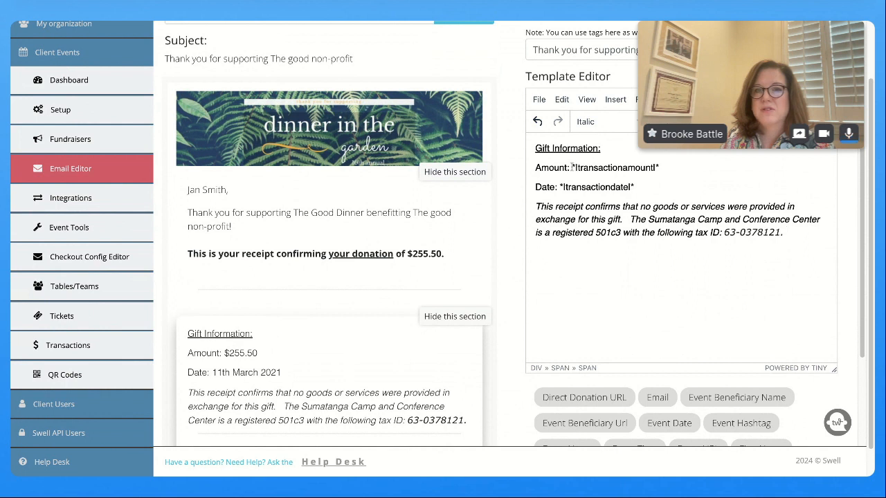
pyautogui.moveTo(572, 167); pyautogui.dragTo(659, 168)
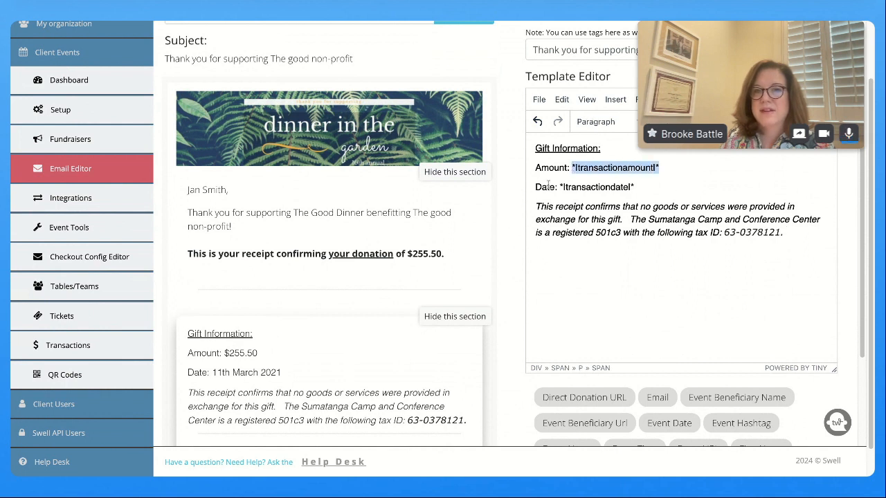
# Add a 'Value of Benefits: $0' line below the Date line
pyautogui.click(644, 187)
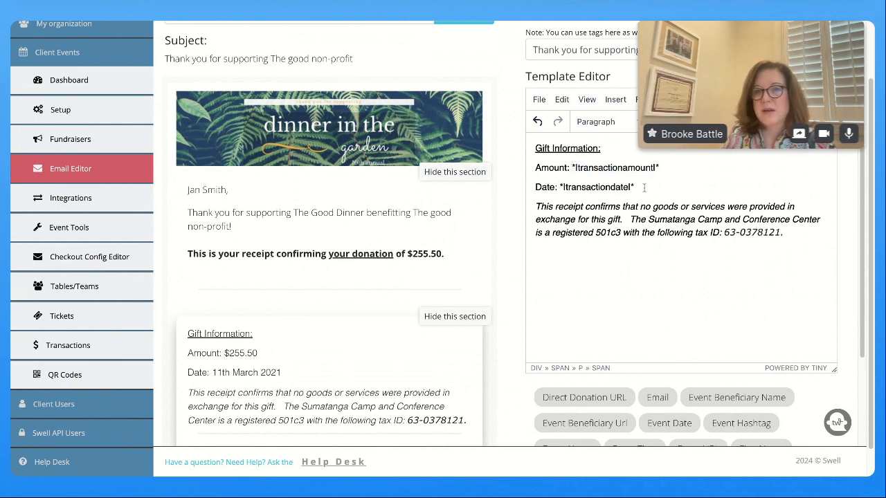
pyautogui.press('Return')
pyautogui.write('Vlu')
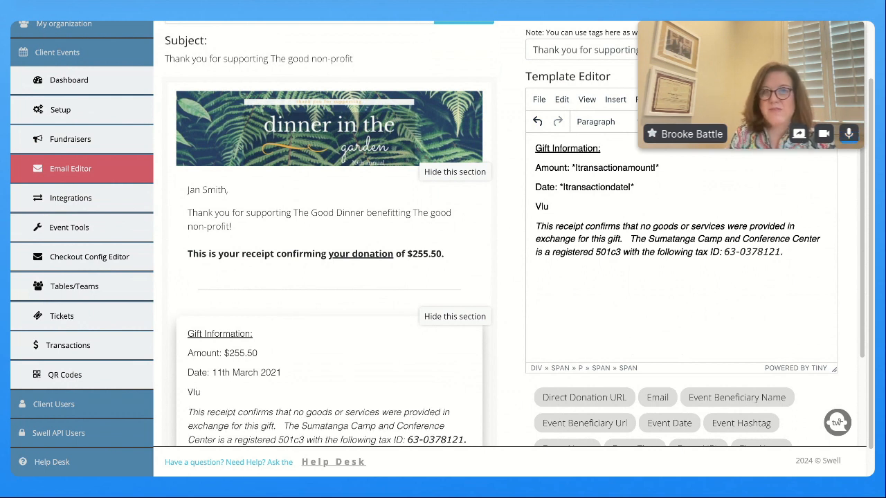
pyautogui.press('BackSpace')
pyautogui.press('BackSpace')
pyautogui.write('alue of Benef')
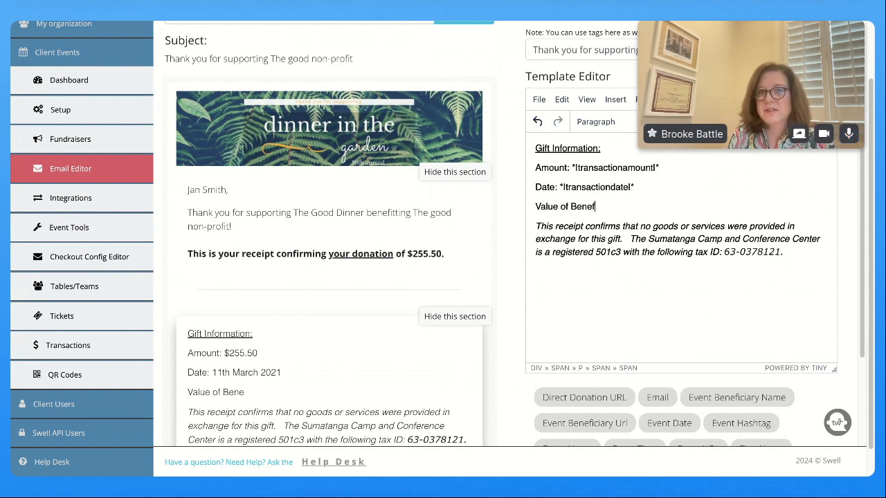
pyautogui.write('its: $')
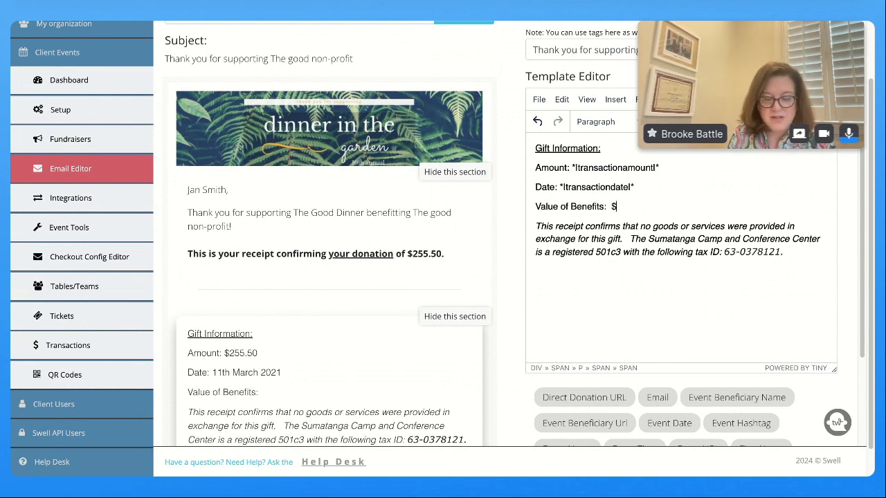
pyautogui.write('0')
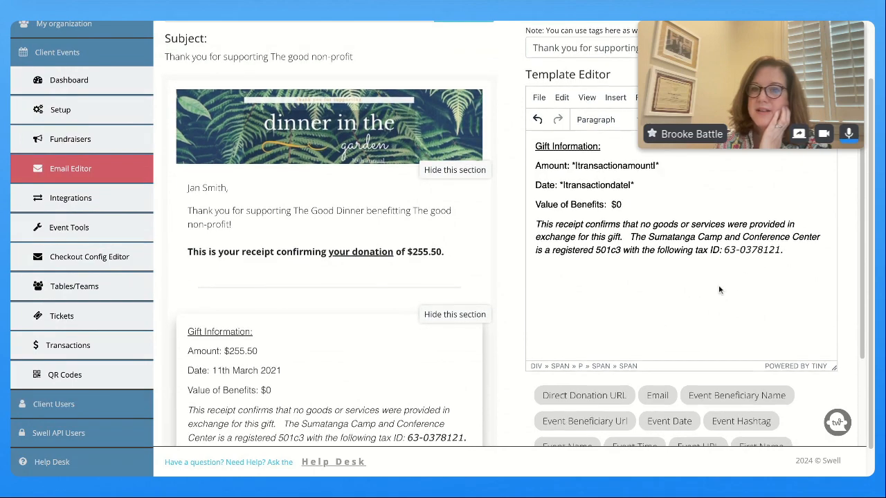
pyautogui.scroll(-3, 393, 294)
pyautogui.scroll(5, 392, 293)
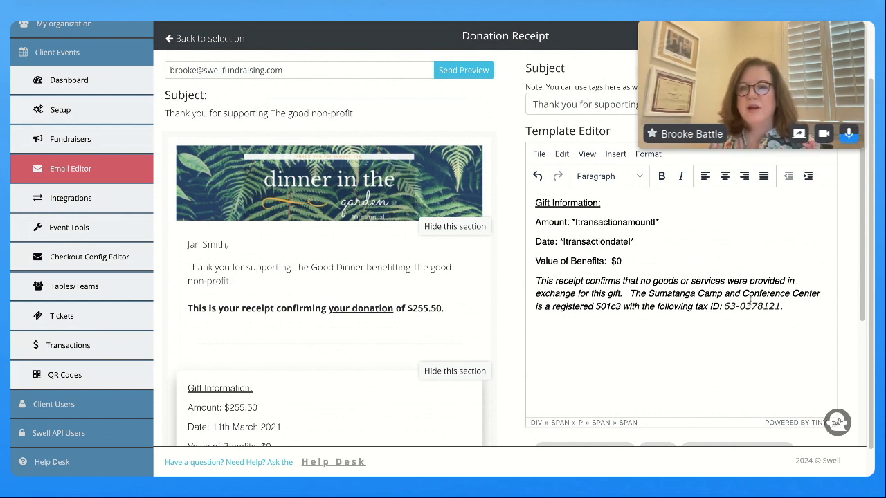
pyautogui.moveTo(793, 309); pyautogui.dragTo(534, 280)
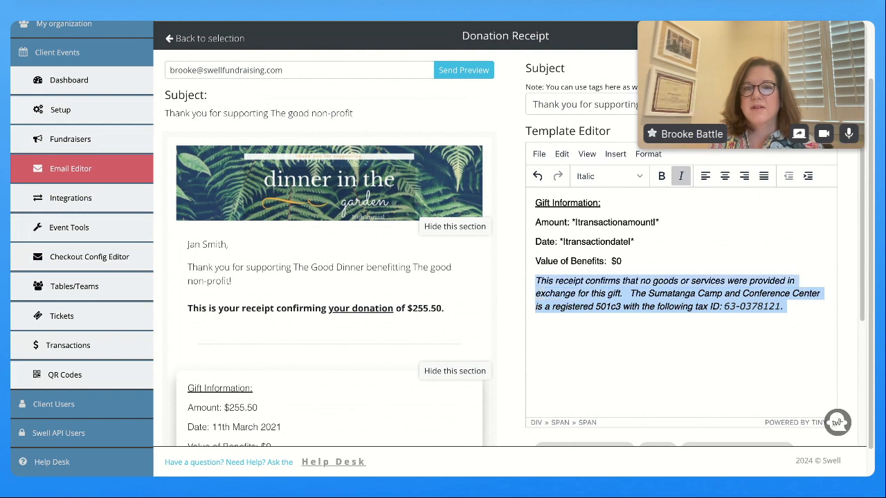
# Select all of the Gift Information section text
pyautogui.click(810, 315)
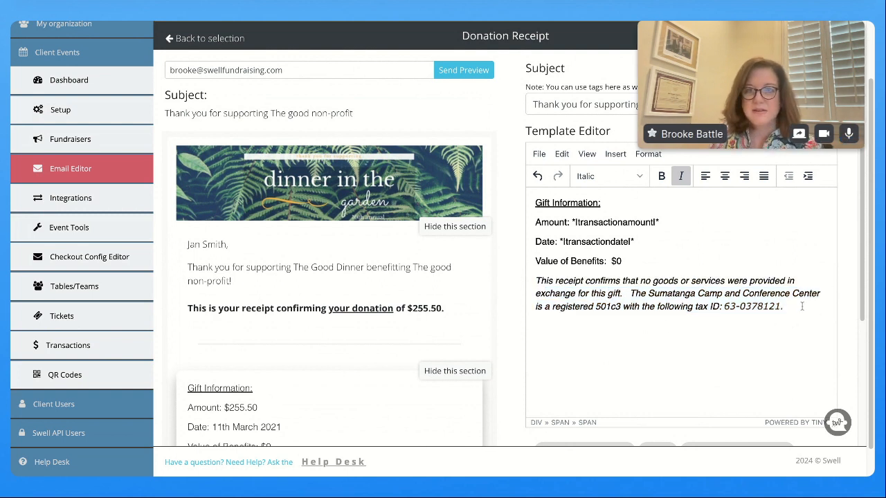
pyautogui.moveTo(802, 307)
pyautogui.mouseDown()
pyautogui.moveTo(536, 261)
pyautogui.moveTo(547, 202)
pyautogui.moveTo(537, 202)
pyautogui.moveTo(734, 294)
pyautogui.moveTo(786, 307)
pyautogui.mouseUp()
pyautogui.click(538, 203)
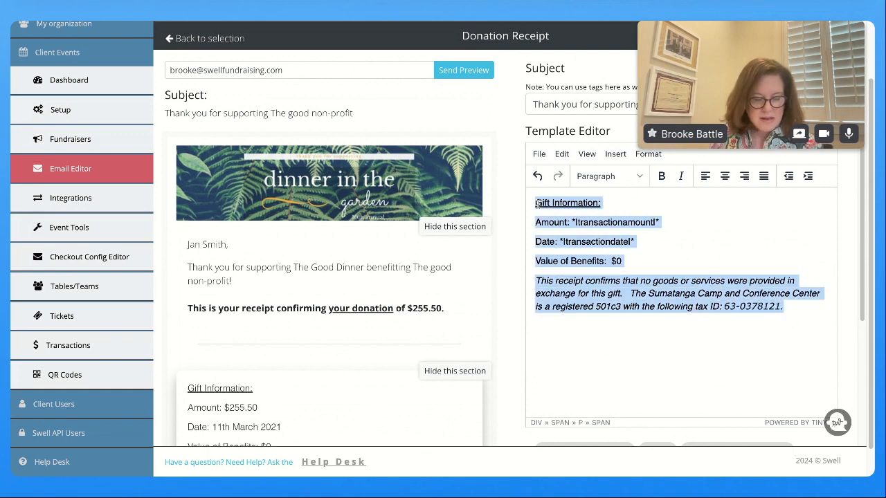
# Open the Ticket Purchase Receipt template from the Ticket Emails list
pyautogui.click(86, 177)
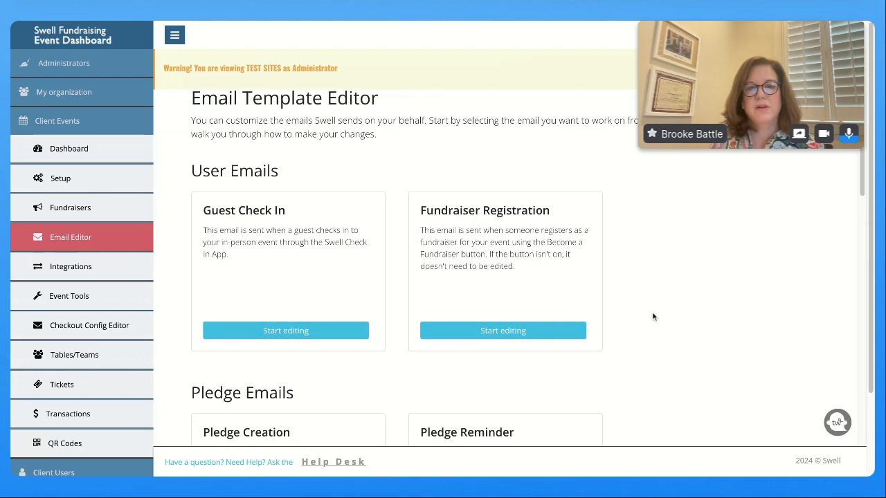
pyautogui.scroll(-6, 652, 317)
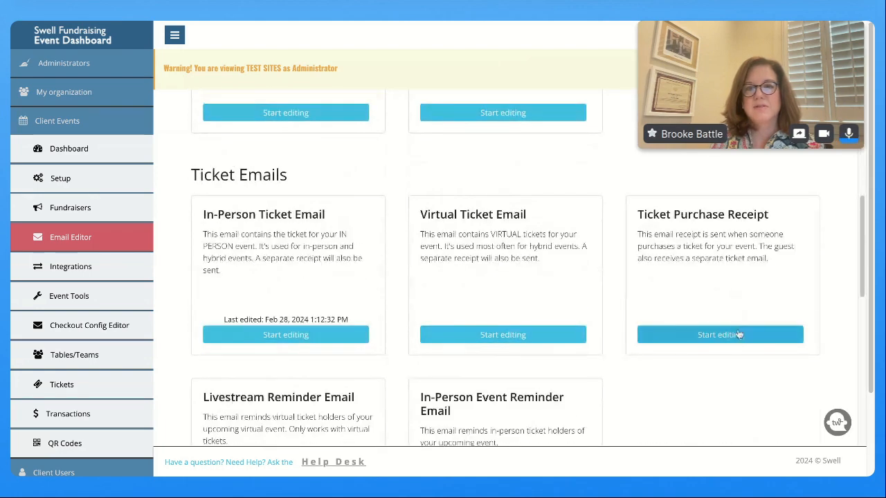
pyautogui.click(719, 334)
pyautogui.scroll(-3, 322, 309)
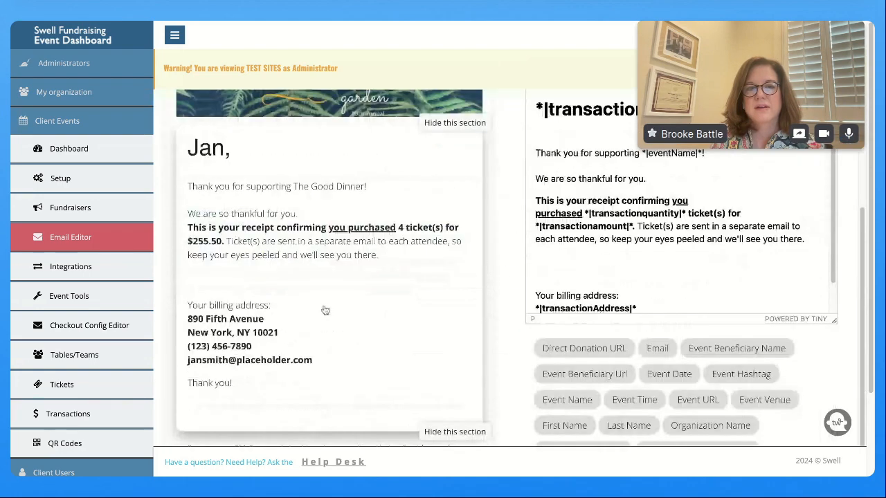
pyautogui.scroll(-1, 325, 310)
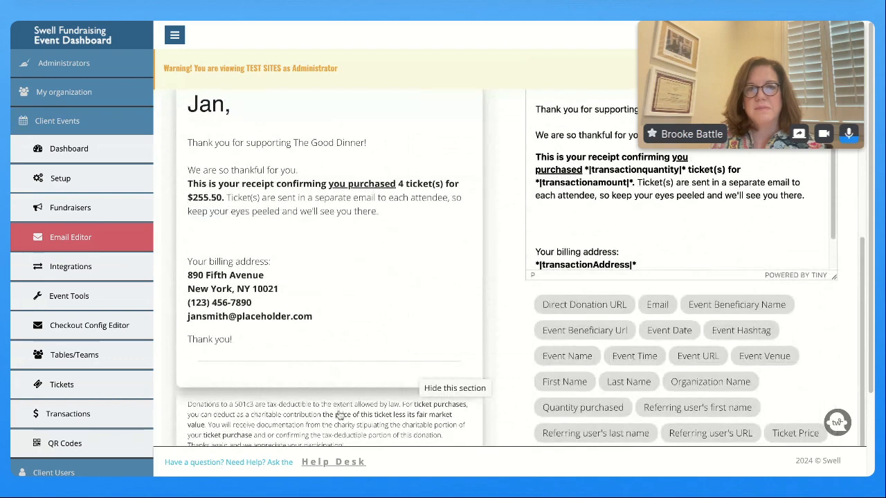
pyautogui.scroll(4, 525, 193)
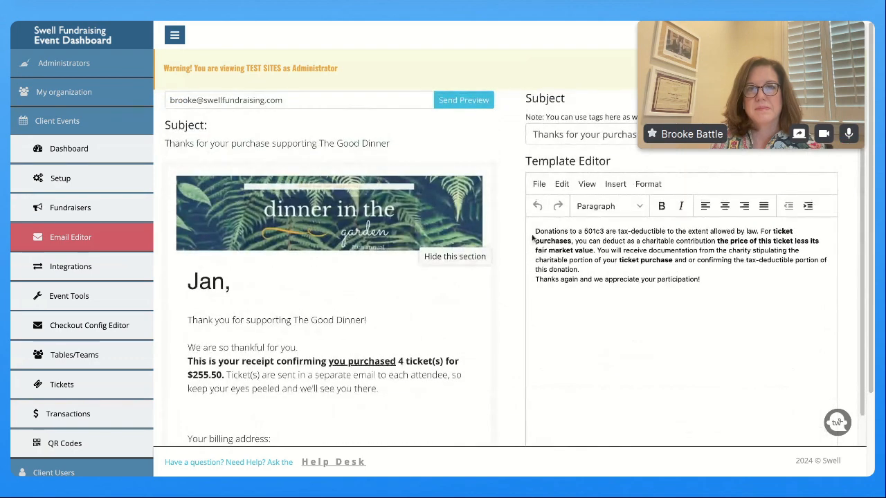
# Paste the Gift Information block over the disclaimer and set Value of Benefits to $50 per ticket
pyautogui.moveTo(536, 233); pyautogui.dragTo(713, 280)
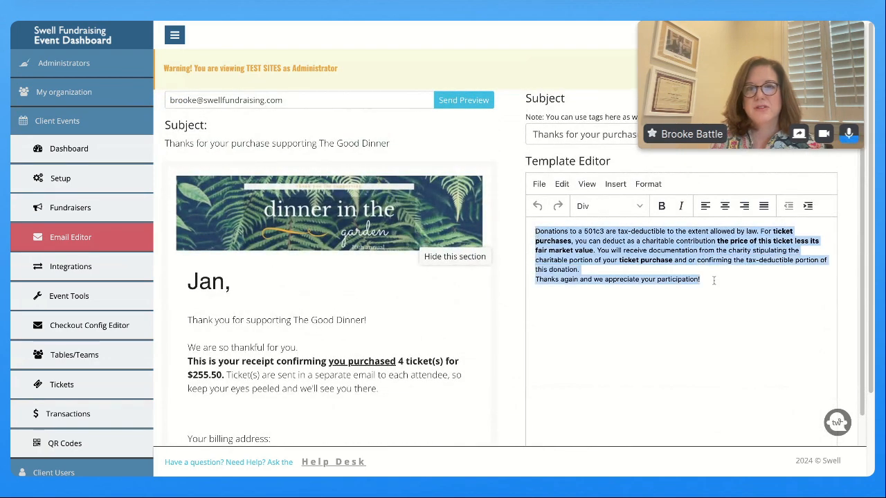
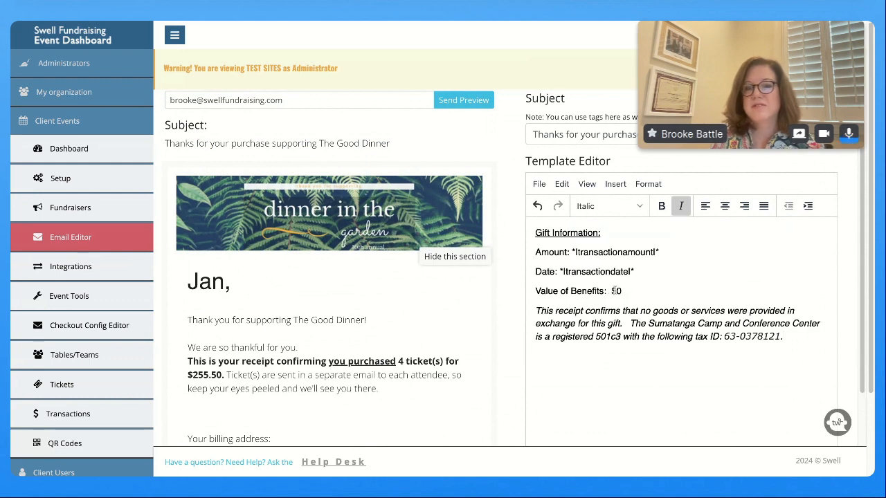
pyautogui.doubleClick(614, 291)
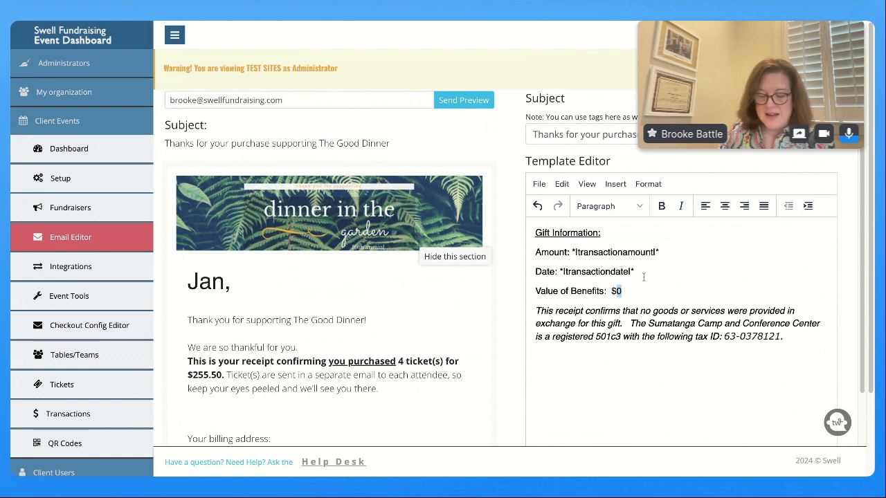
pyautogui.write('50 per')
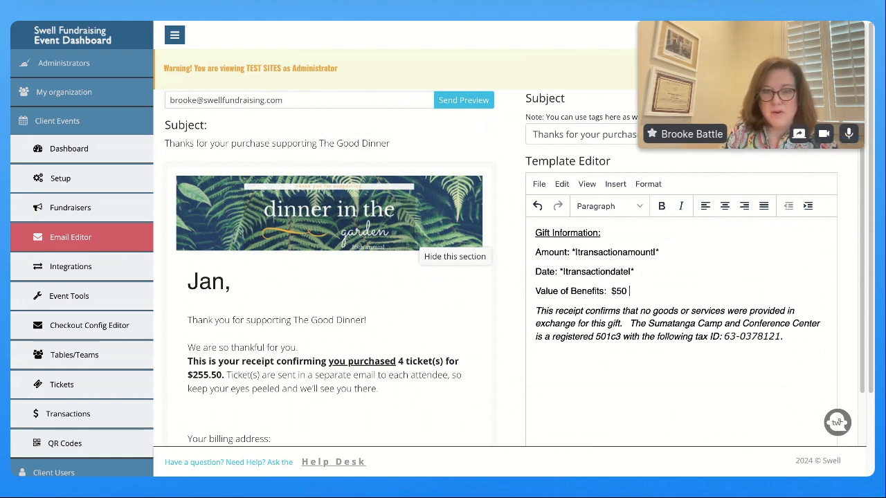
pyautogui.write(' ticket')
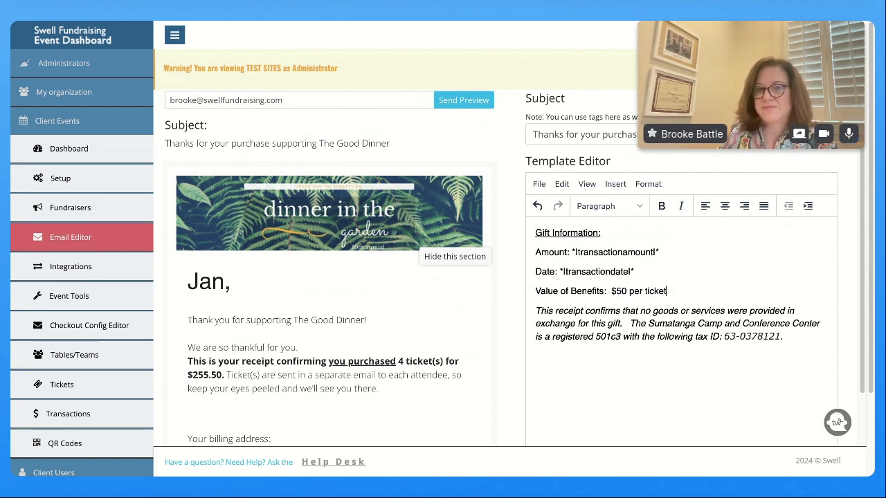
# Delete the no-goods-or-services sentence, keeping the 501c3 tax-ID statement as its own paragraph
pyautogui.moveTo(628, 323); pyautogui.dragTo(536, 312)
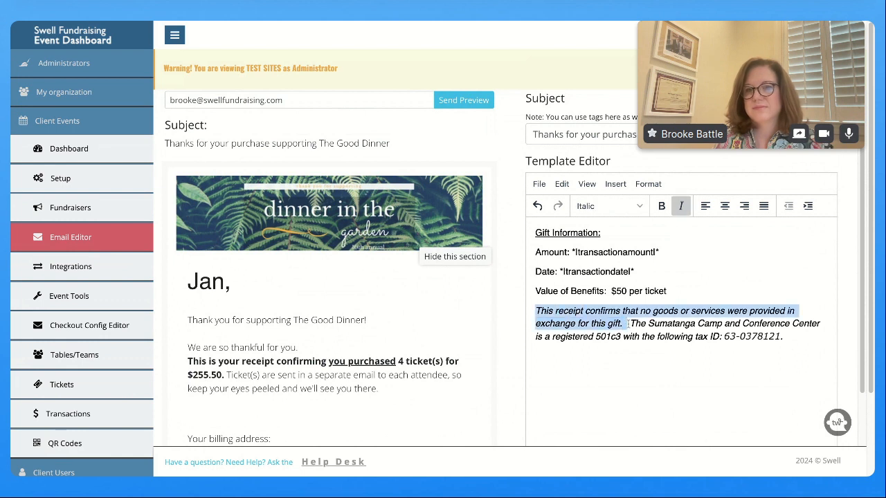
pyautogui.press('BackSpace')
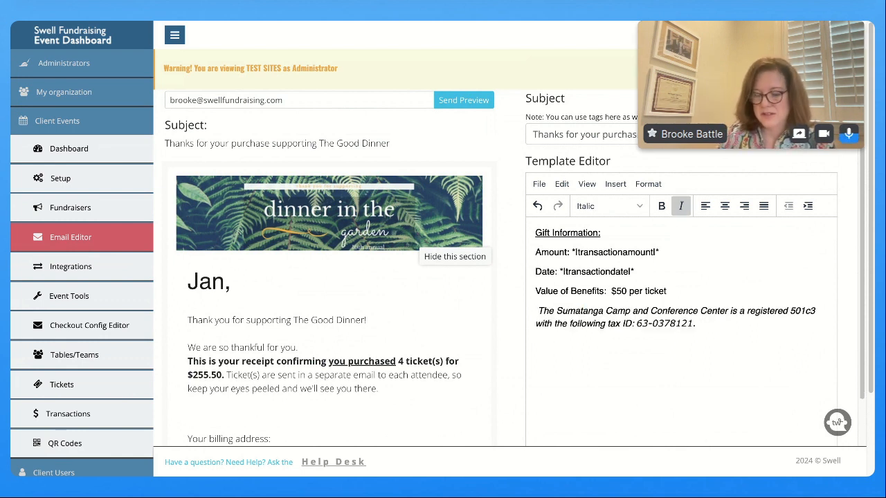
pyautogui.press('Delete')
pyautogui.press('Delete')
pyautogui.hotkey('ctrl', 'z')
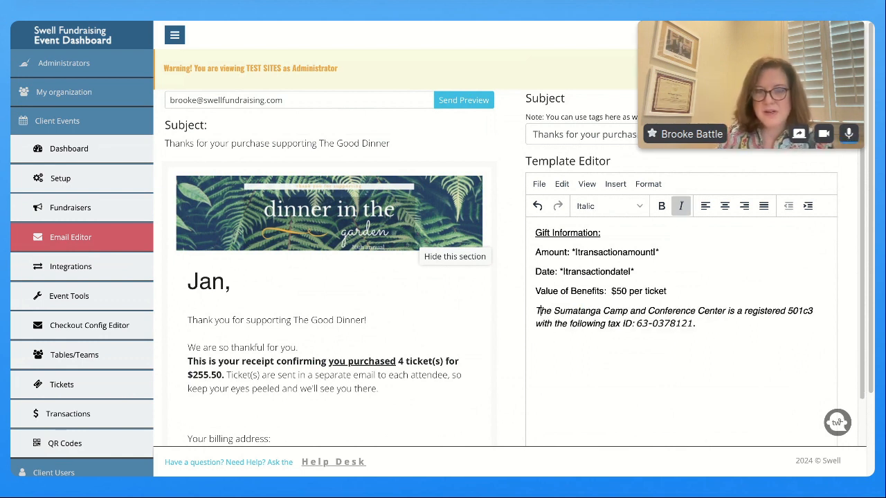
pyautogui.press('BackSpace')
pyautogui.press('Return')
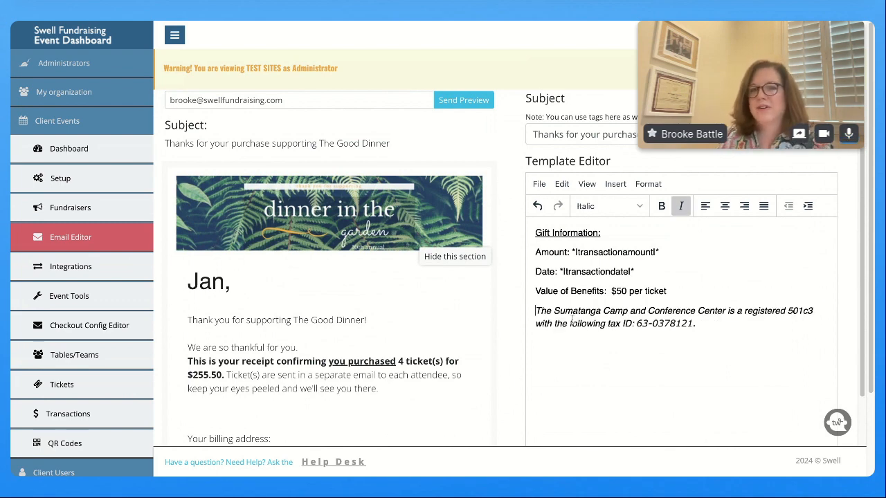
pyautogui.scroll(-5, 609, 360)
pyautogui.scroll(5, 609, 357)
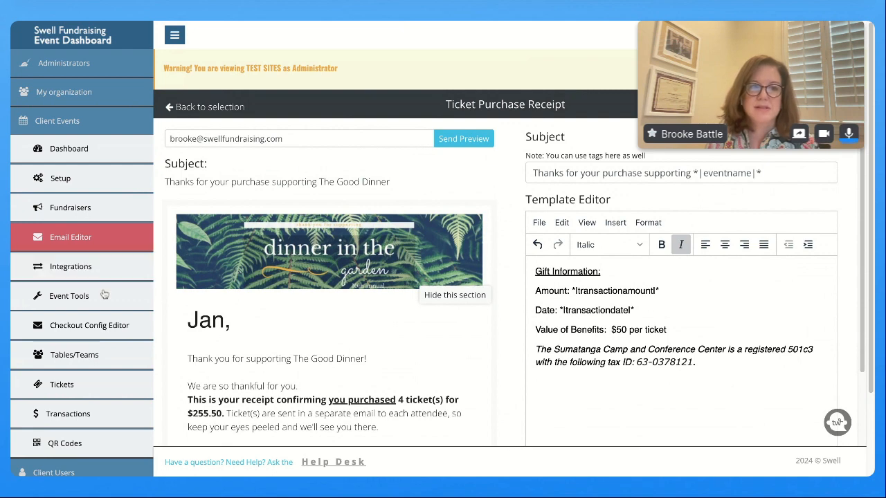
# Start editing the In-Person Event Reminder Email from the Email Editor template list
pyautogui.click(72, 238)
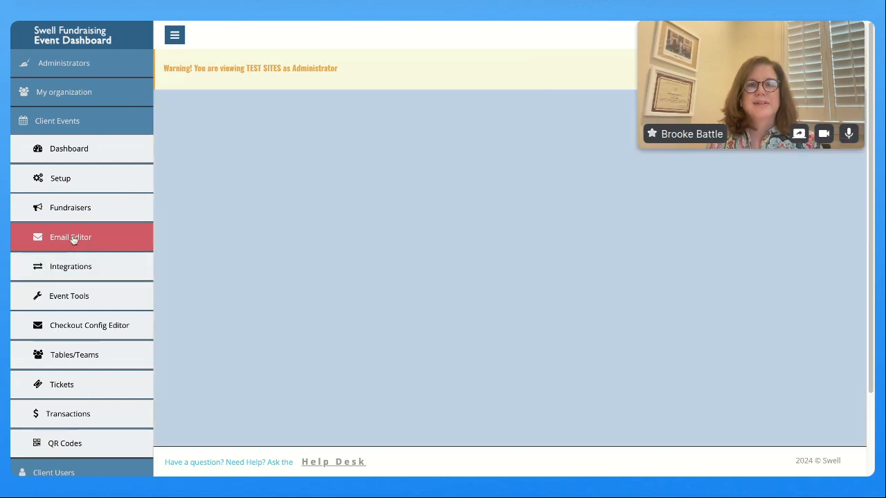
pyautogui.scroll(-5, 382, 282)
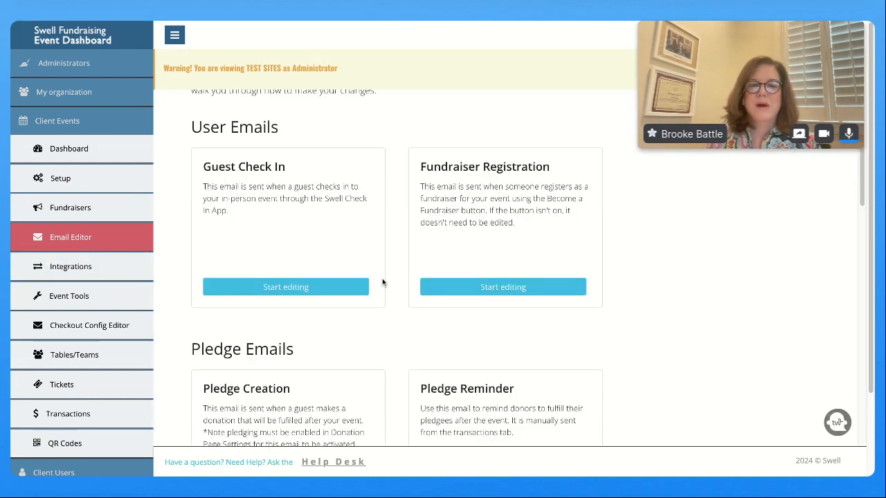
pyautogui.scroll(-6, 381, 283)
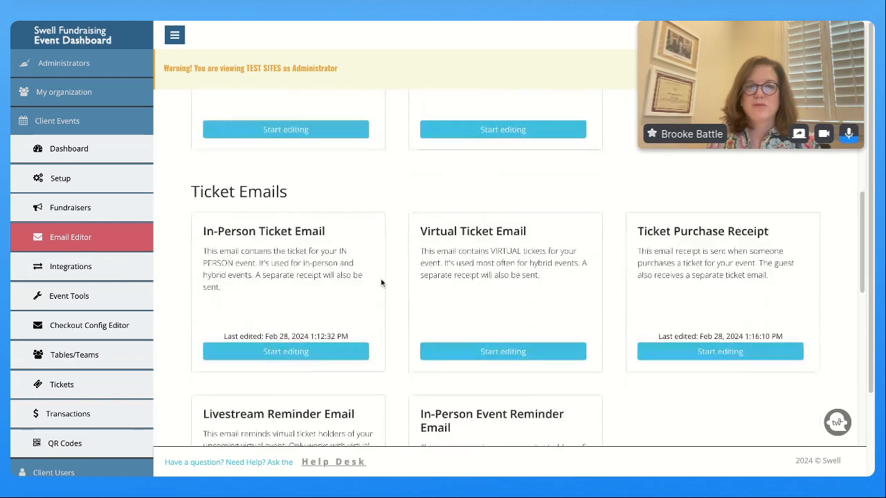
pyautogui.scroll(1, 375, 319)
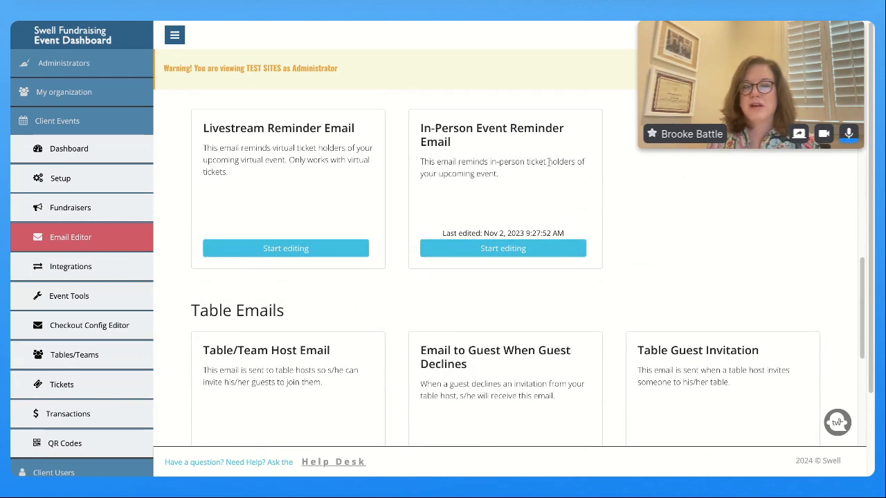
pyautogui.click(508, 251)
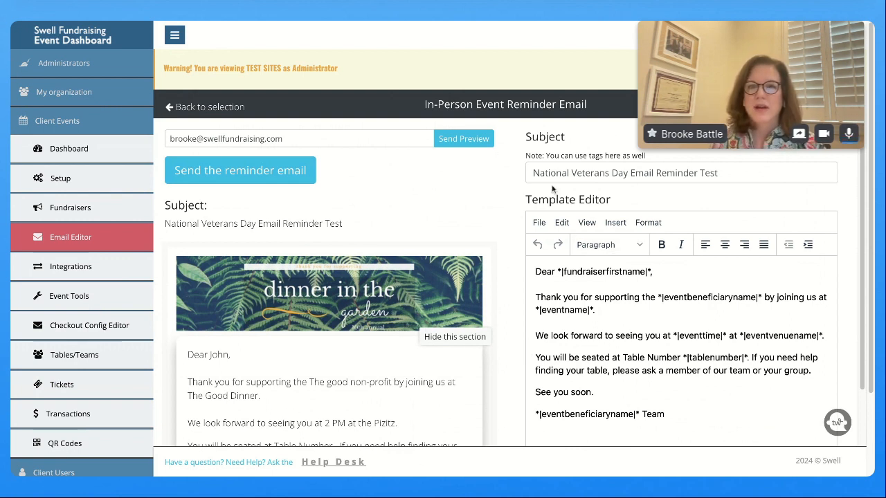
# Replace the reminder subject line with 'Parking Information about the upcoming GALA!'
pyautogui.moveTo(530, 174); pyautogui.dragTo(718, 174)
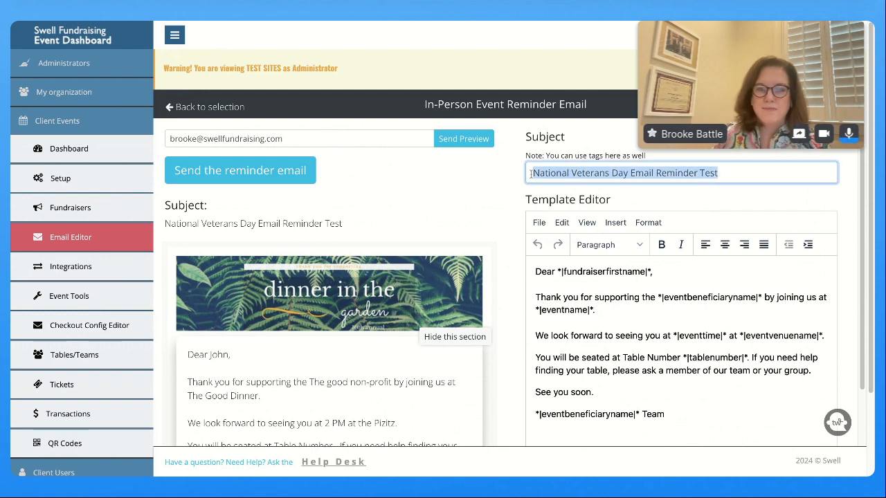
pyautogui.write('Information ')
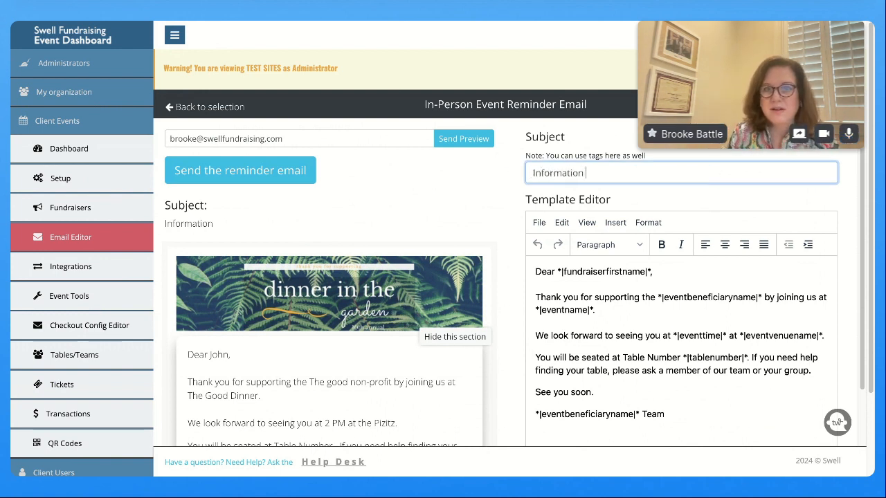
pyautogui.write('about the upcom')
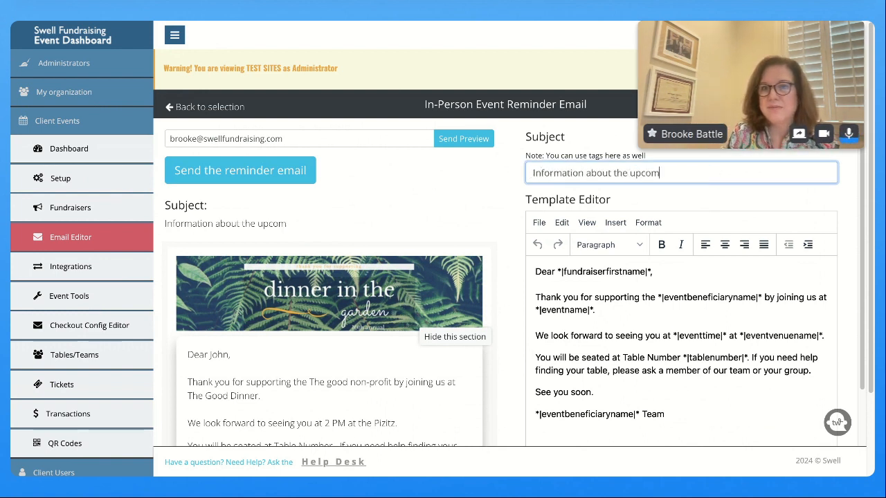
pyautogui.write('ing GALA!')
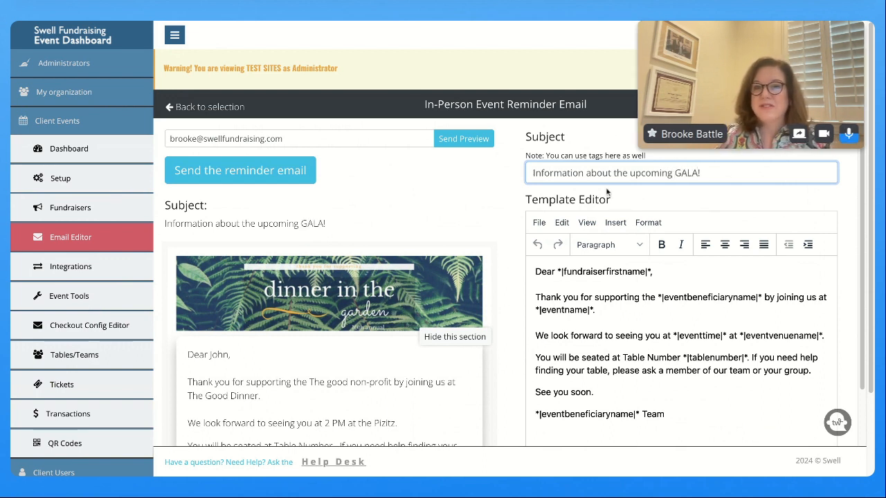
pyautogui.click(533, 168)
pyautogui.write('Parking')
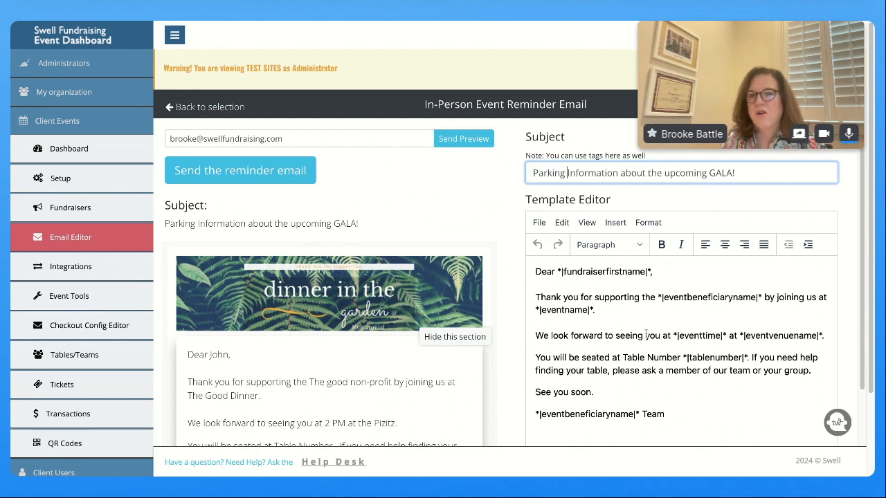
pyautogui.click(670, 428)
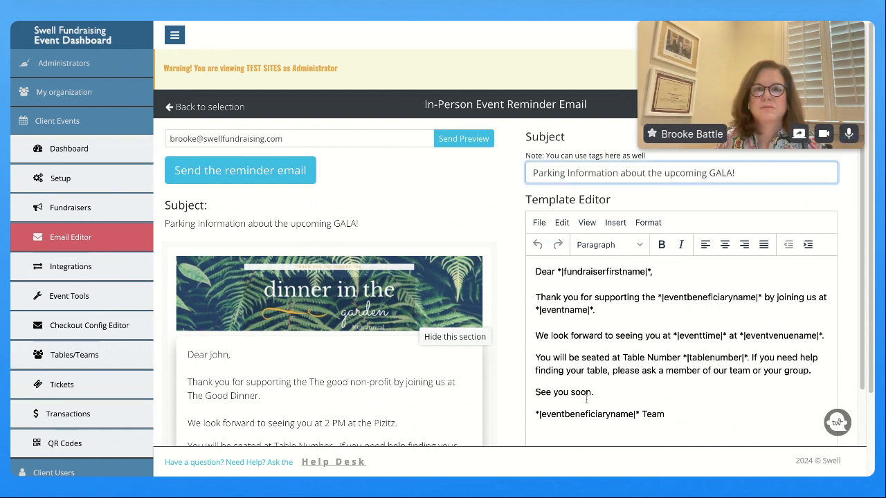
# Replace the entire reminder body with the pasted day-of and parking information
pyautogui.click(567, 341)
pyautogui.moveTo(535, 271); pyautogui.dragTo(715, 425)
pyautogui.hotkey('ctrl', 'v')
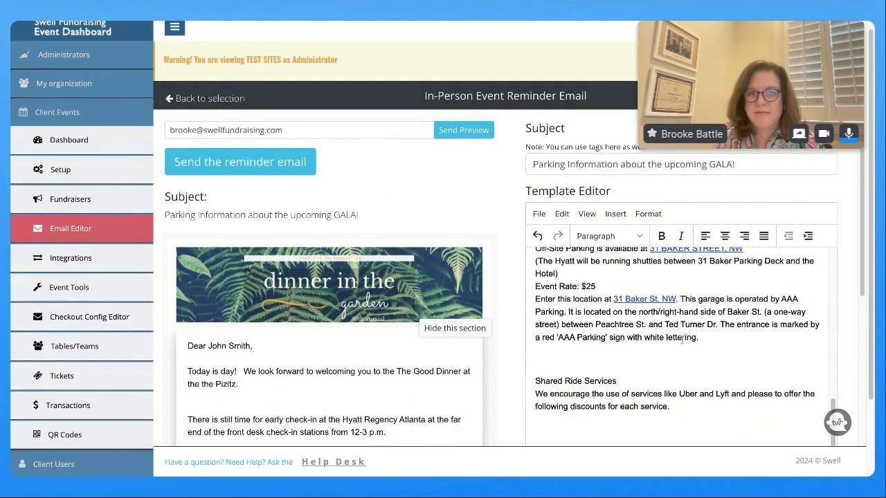
pyautogui.scroll(10, 667, 305)
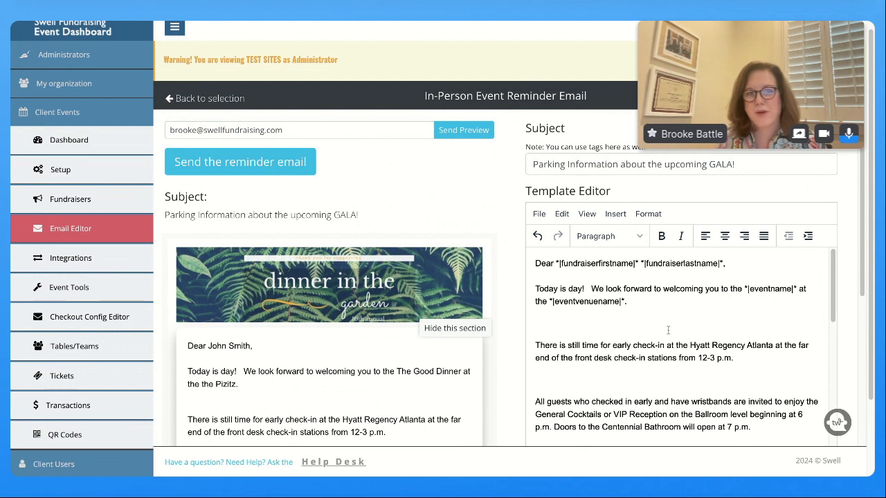
# Leave one blank line before the check-in sentence and before the All guests paragraph
pyautogui.click(598, 322)
pyautogui.press('BackSpace')
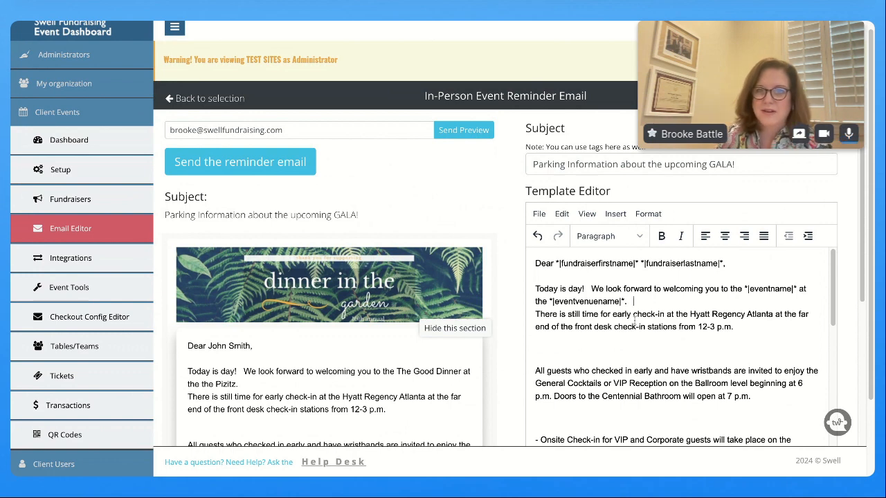
pyautogui.press('Return')
pyautogui.click(612, 359)
pyautogui.press('BackSpace')
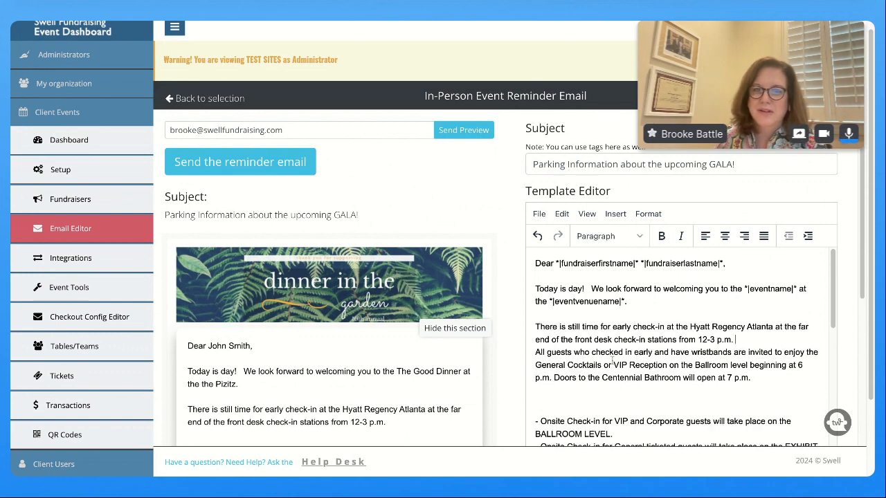
pyautogui.press('Return')
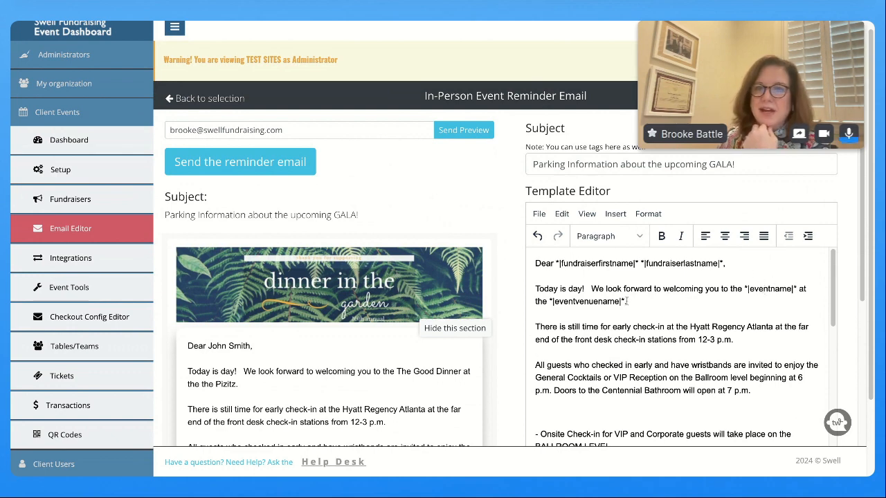
# Scroll the reminder body down to the centred 'Table # *|tablenumber|*' line and select it
pyautogui.scroll(-1, 689, 301)
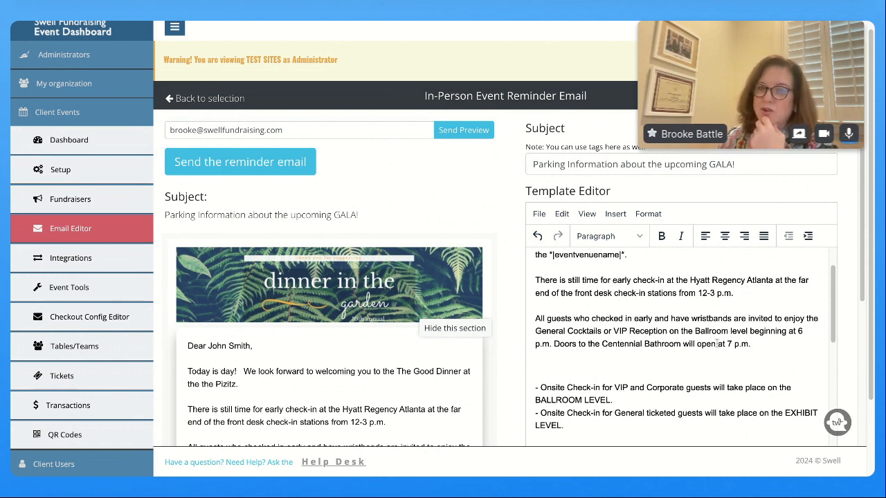
pyautogui.scroll(-2, 712, 344)
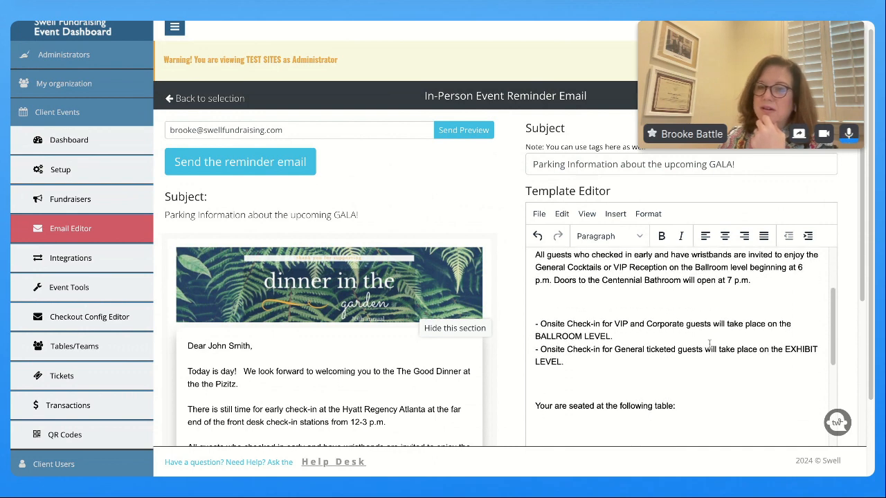
pyautogui.scroll(-3, 709, 343)
pyautogui.scroll(1, 708, 343)
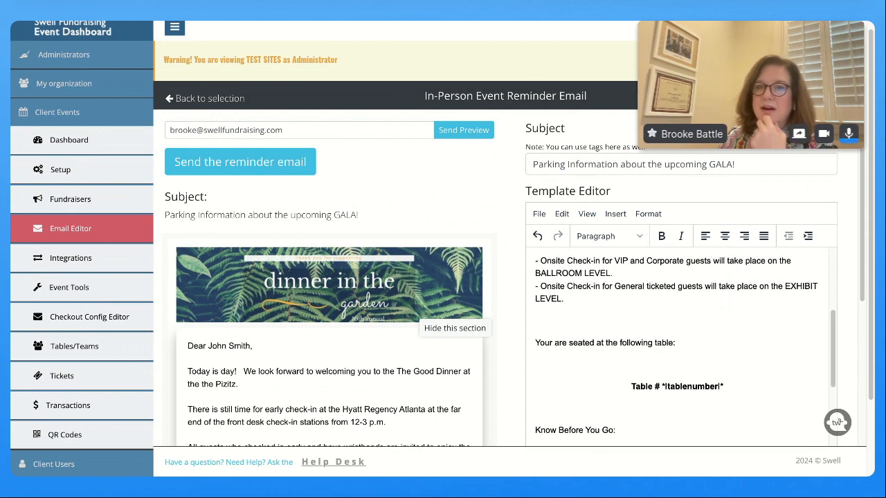
pyautogui.scroll(-1, 709, 343)
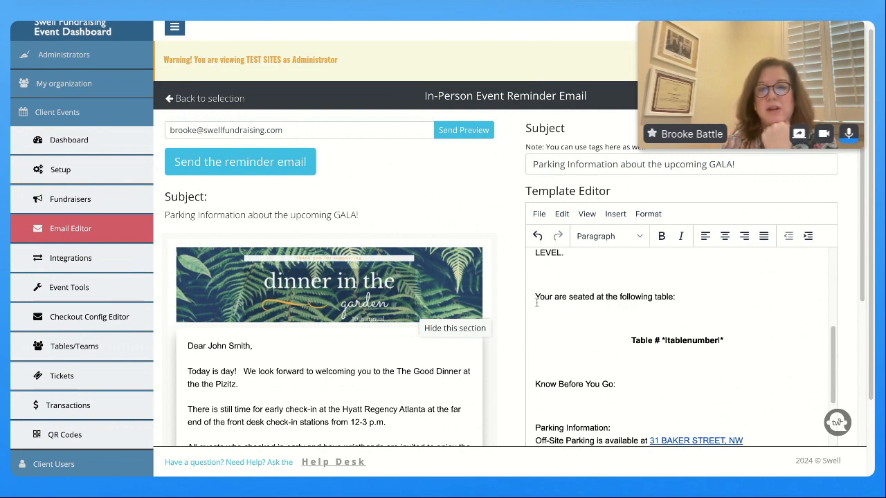
pyautogui.moveTo(535, 296); pyautogui.dragTo(677, 297)
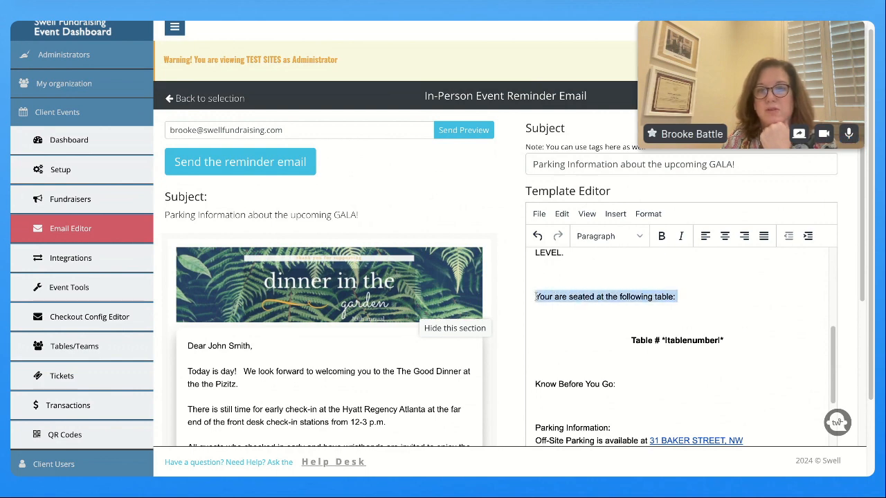
pyautogui.moveTo(743, 339); pyautogui.dragTo(633, 341)
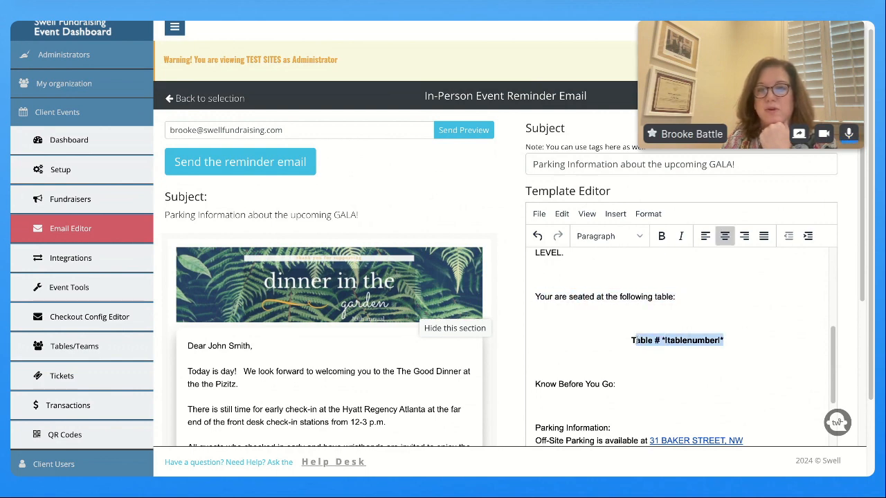
pyautogui.click(723, 340)
# Set the 'Table # *|tablenumber|*' line's font size to 24pt
pyautogui.moveTo(745, 337); pyautogui.dragTo(629, 348)
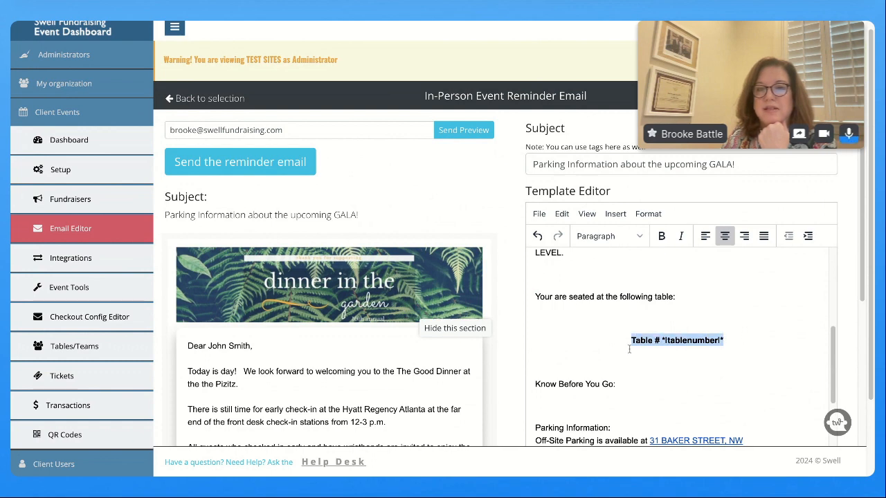
pyautogui.click(647, 216)
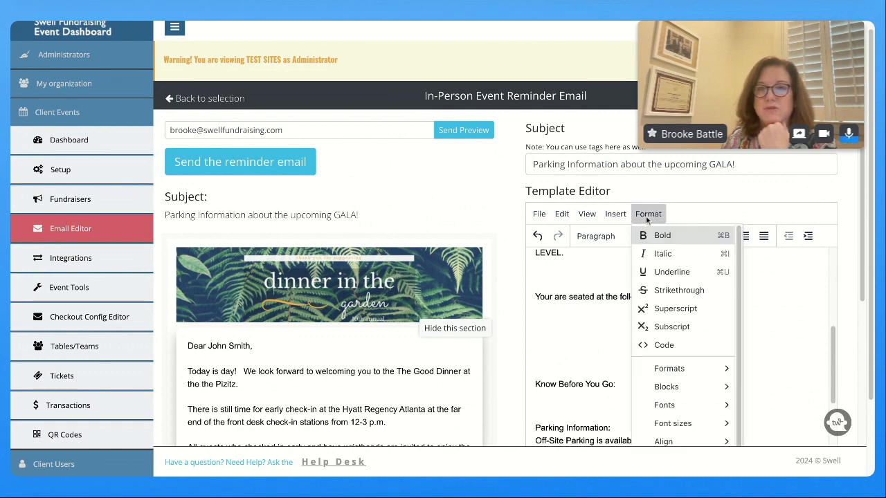
pyautogui.scroll(-1, 672, 263)
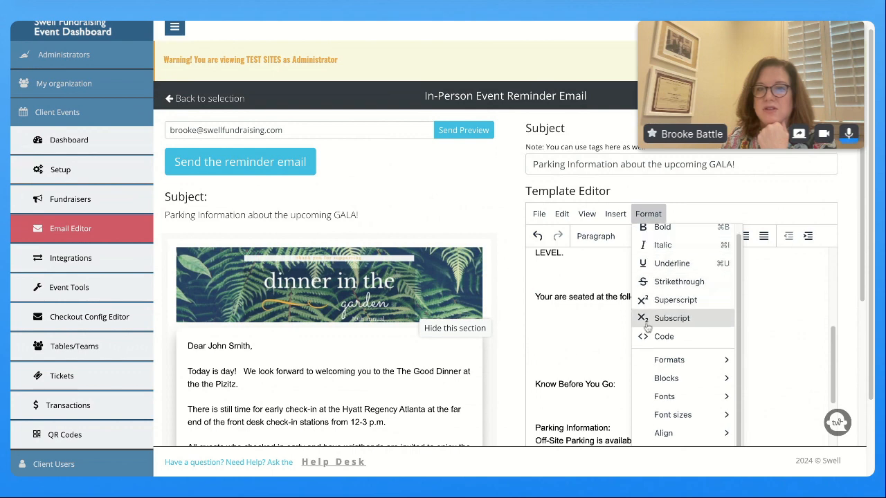
pyautogui.scroll(-1, 610, 331)
pyautogui.moveTo(676, 414)
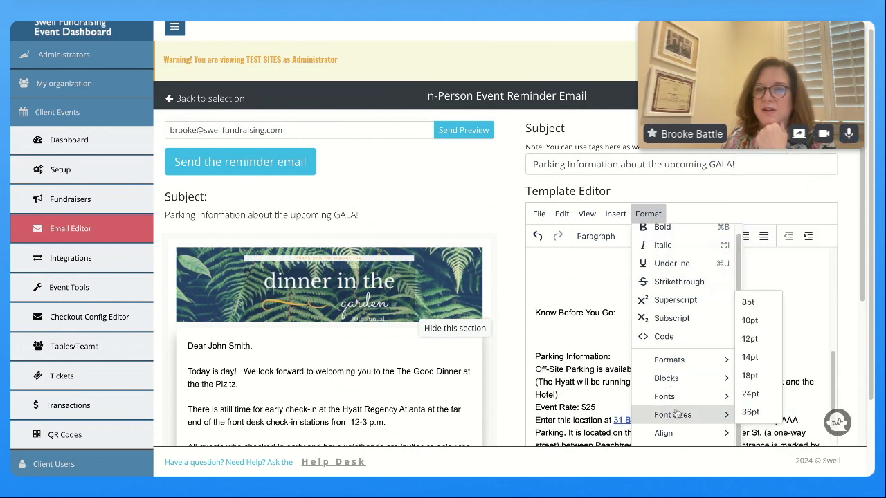
pyautogui.click(749, 394)
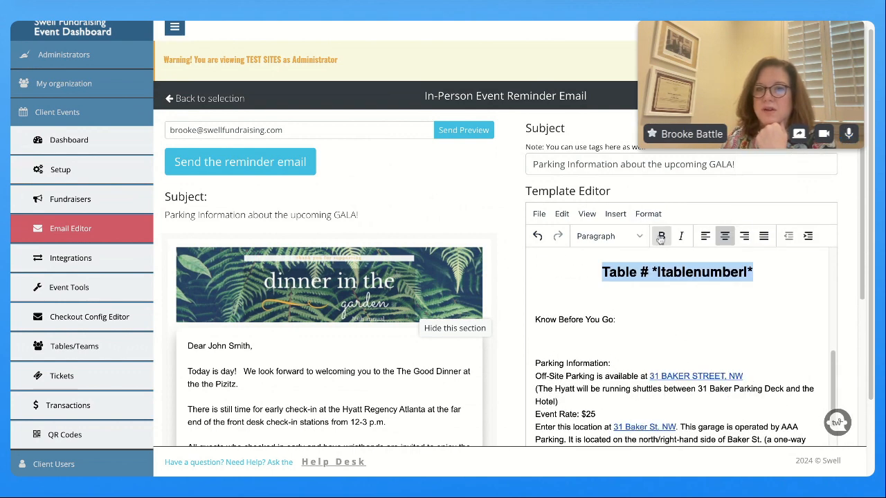
# Give the table line a yellow background color
pyautogui.click(649, 214)
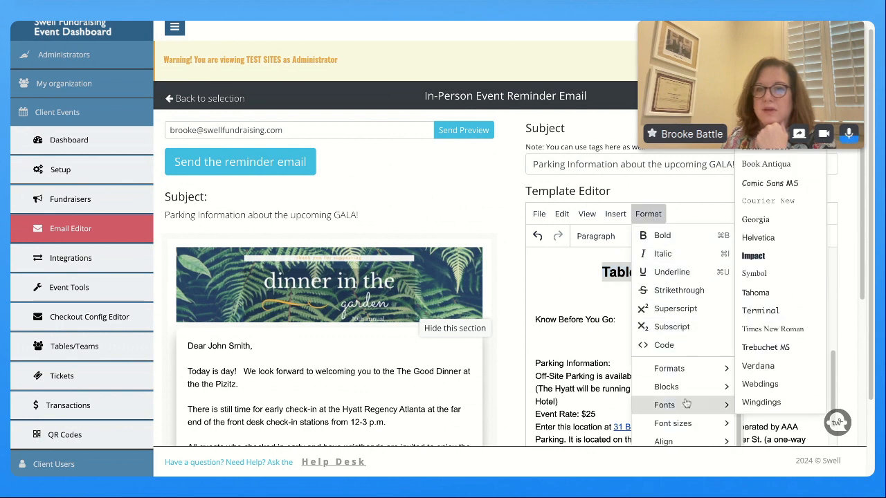
pyautogui.moveTo(668, 368)
pyautogui.scroll(-2, 621, 356)
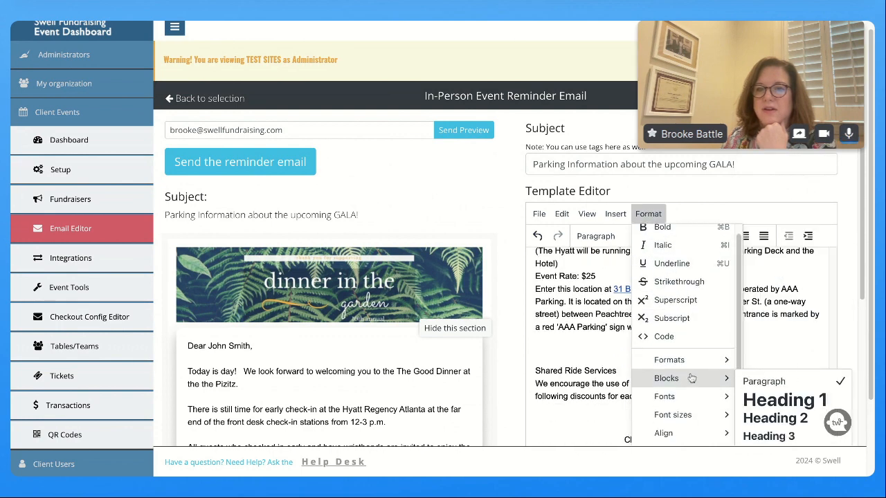
pyautogui.scroll(-1, 736, 353)
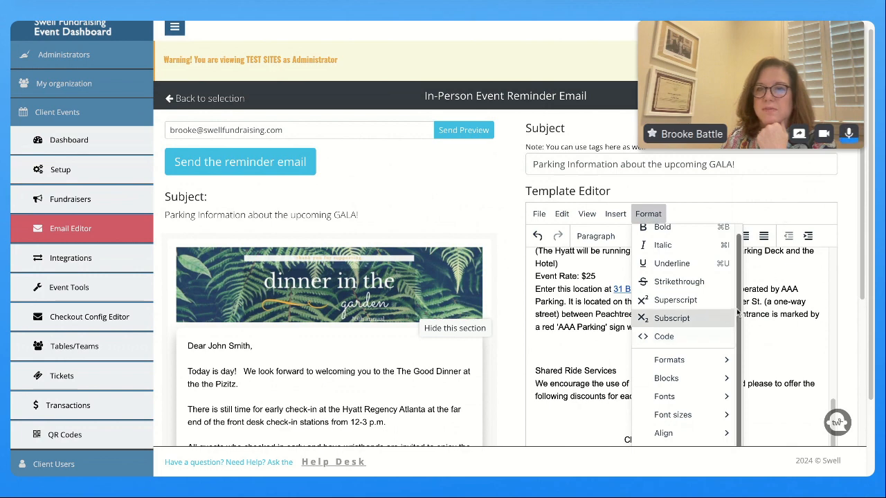
pyautogui.moveTo(664, 420)
pyautogui.scroll(-3, 664, 401)
pyautogui.moveTo(692, 384)
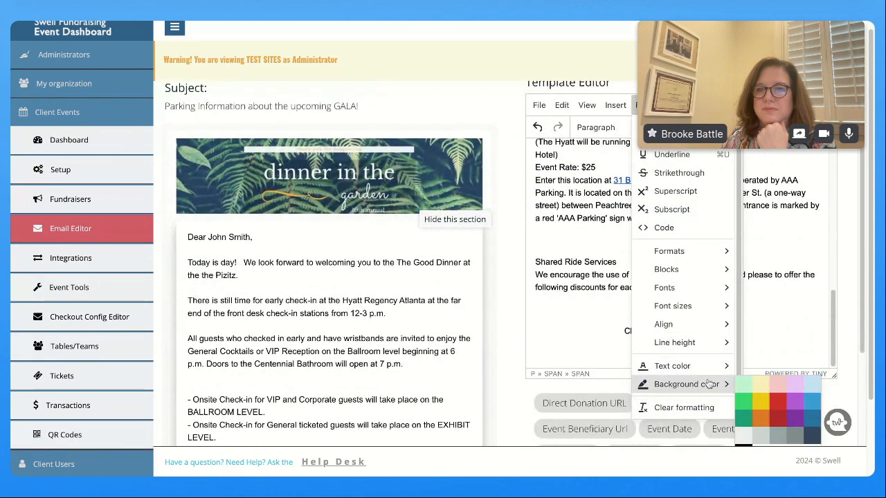
pyautogui.click(754, 397)
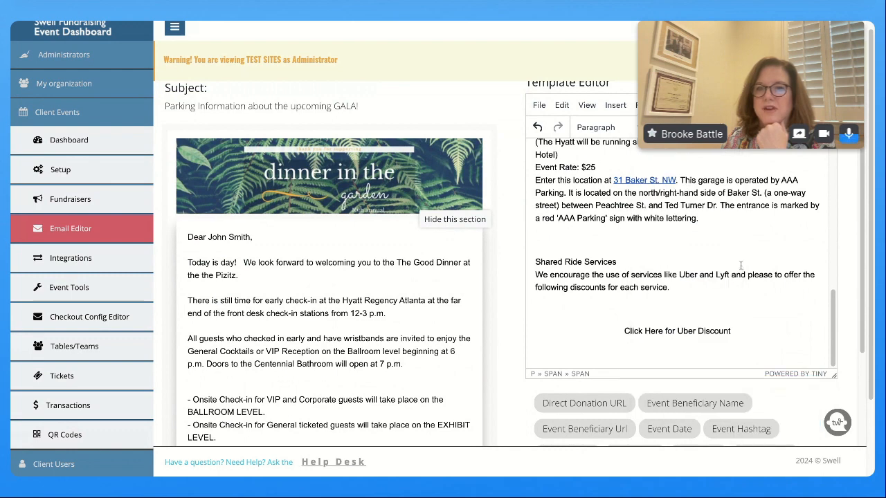
pyautogui.scroll(5, 734, 287)
pyautogui.click(733, 288)
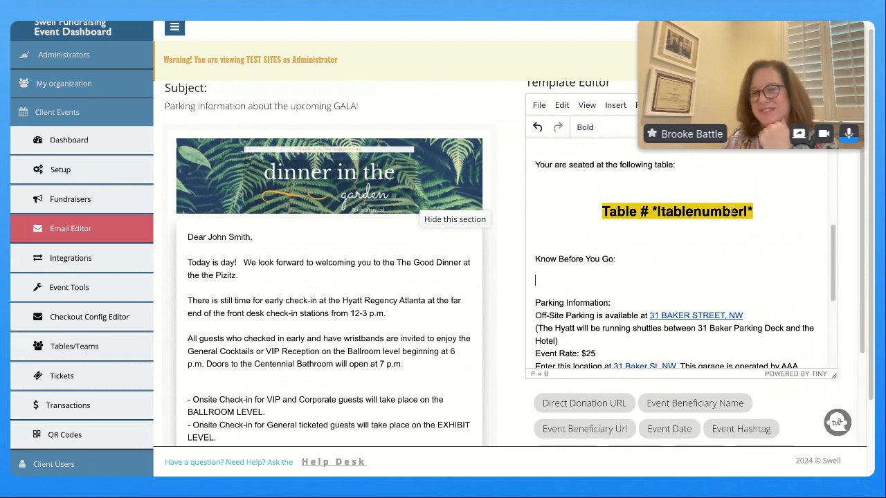
pyautogui.click(770, 209)
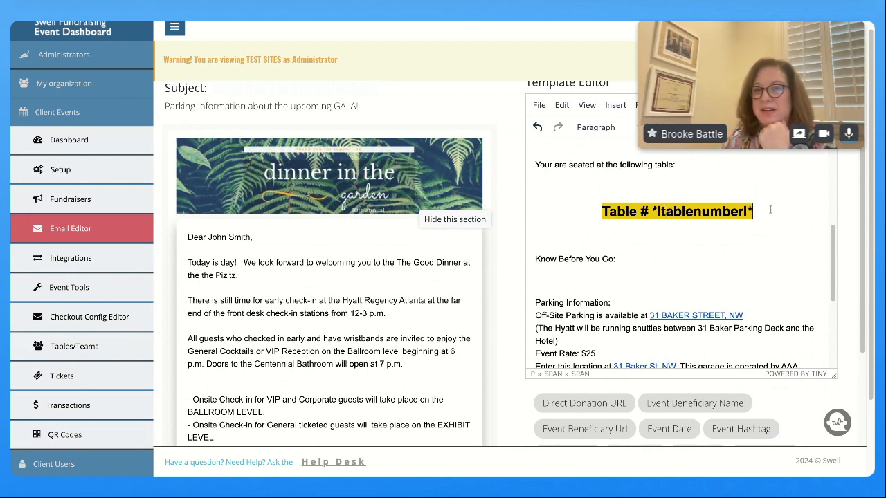
# Add an empty line below the yellow table line and review the preview
pyautogui.press('Return')
pyautogui.scroll(-6, 644, 311)
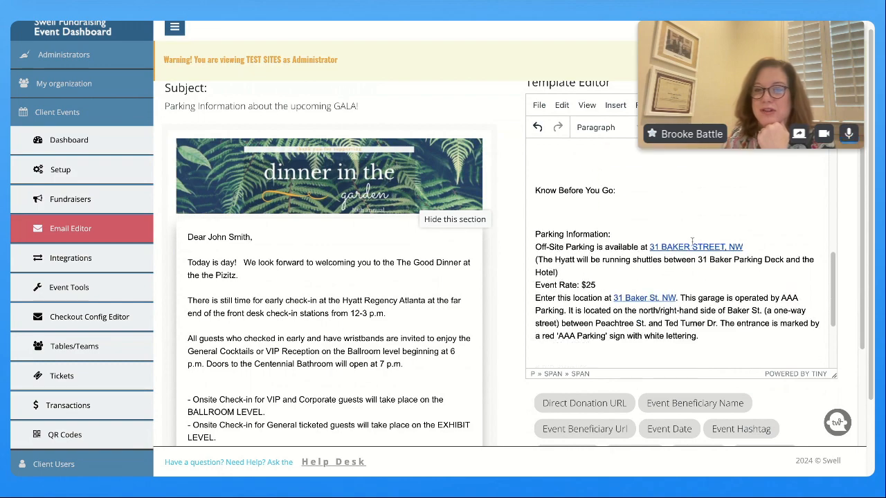
pyautogui.scroll(-4, 644, 391)
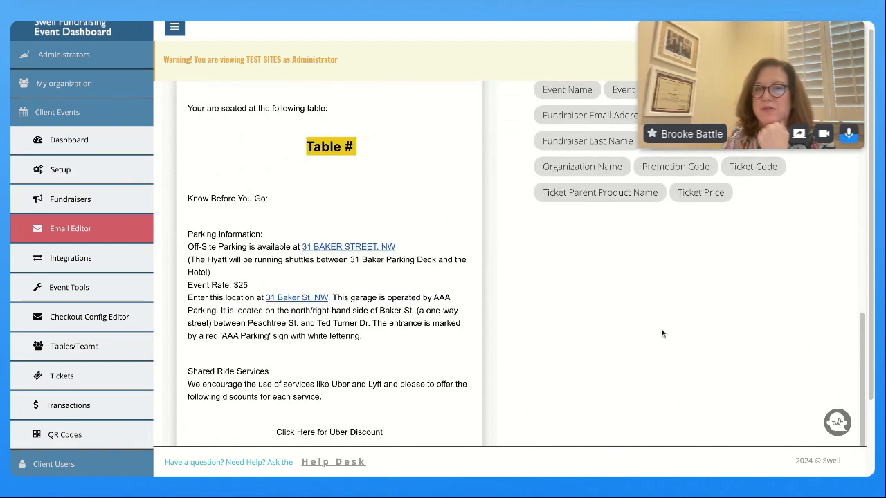
pyautogui.scroll(6, 661, 334)
pyautogui.scroll(5, 706, 271)
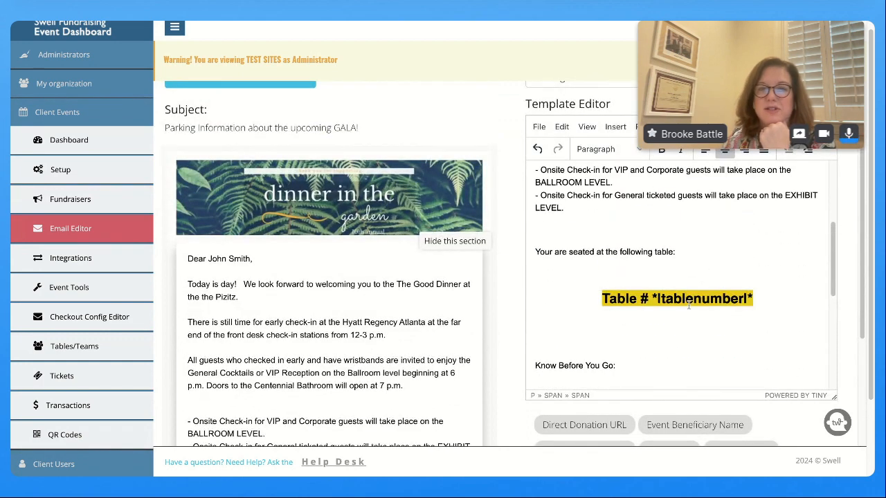
pyautogui.scroll(-1, 690, 312)
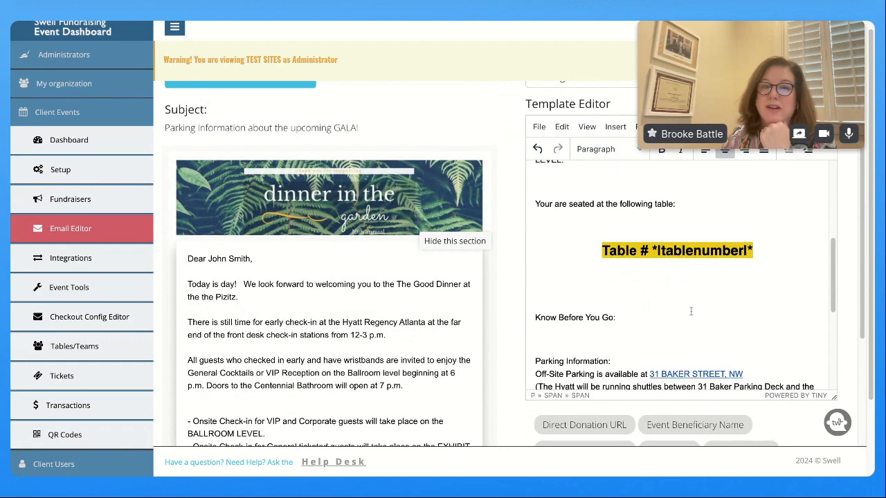
pyautogui.scroll(-2, 690, 312)
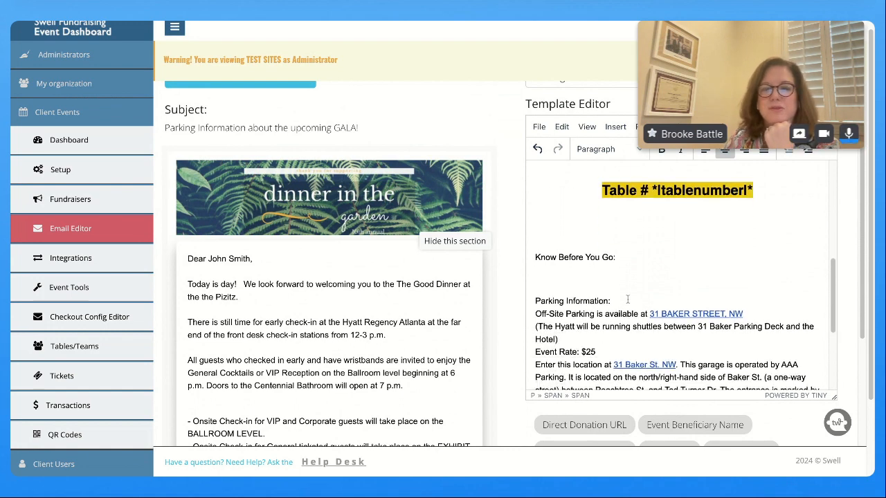
pyautogui.scroll(-2, 631, 215)
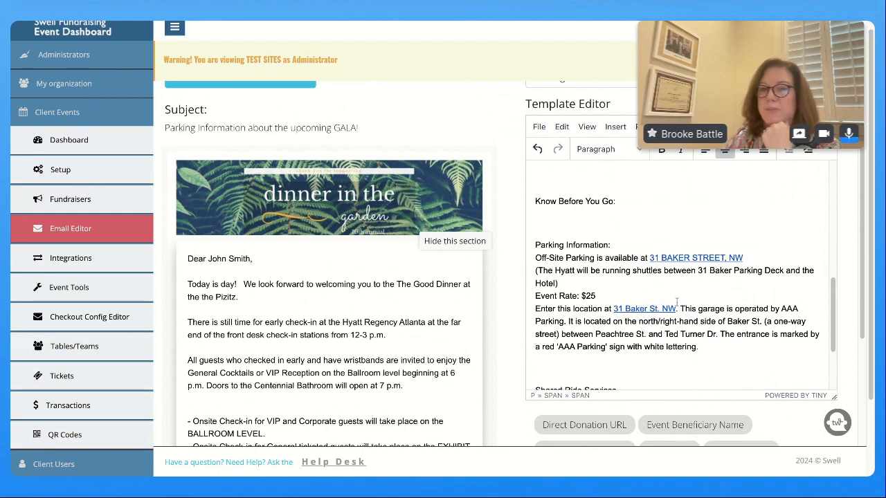
pyautogui.scroll(-3, 677, 303)
pyautogui.scroll(-3, 677, 302)
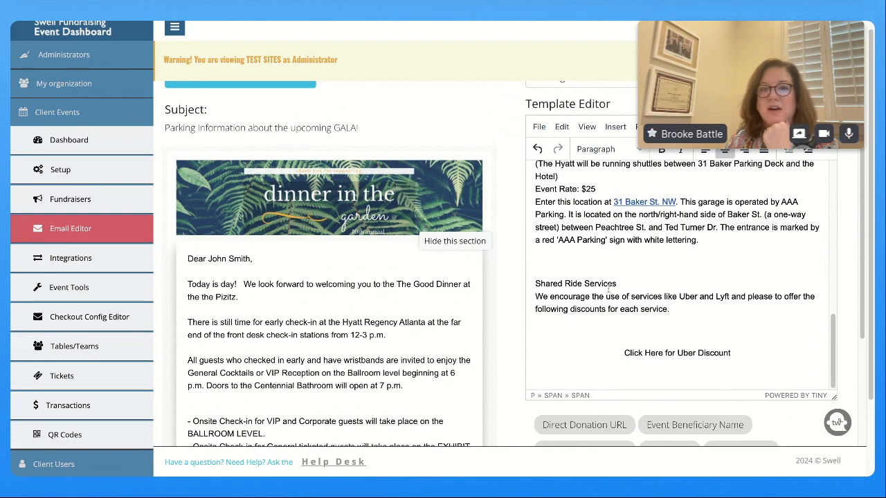
pyautogui.scroll(-2, 629, 284)
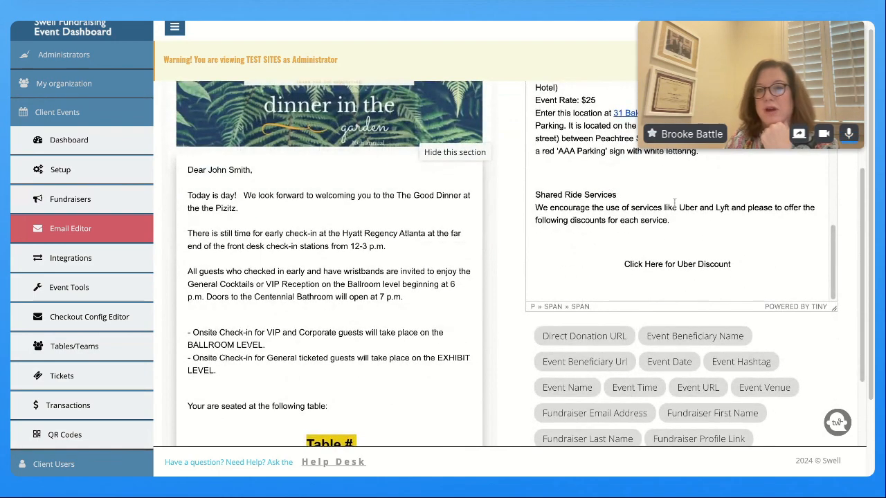
# Select the 'Click Here for Uber Discount' line in the Shared Ride Services section
pyautogui.tripleClick(621, 263)
pyautogui.scroll(10, 764, 260)
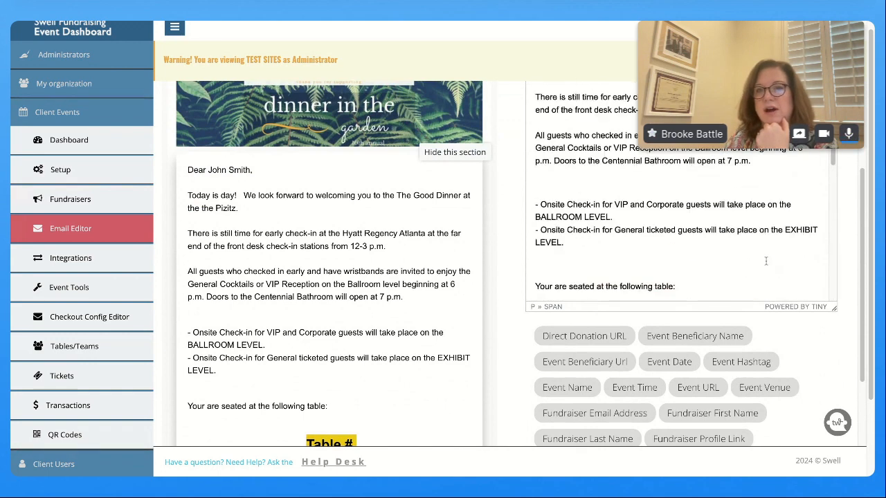
pyautogui.scroll(1, 799, 419)
pyautogui.scroll(2, 799, 419)
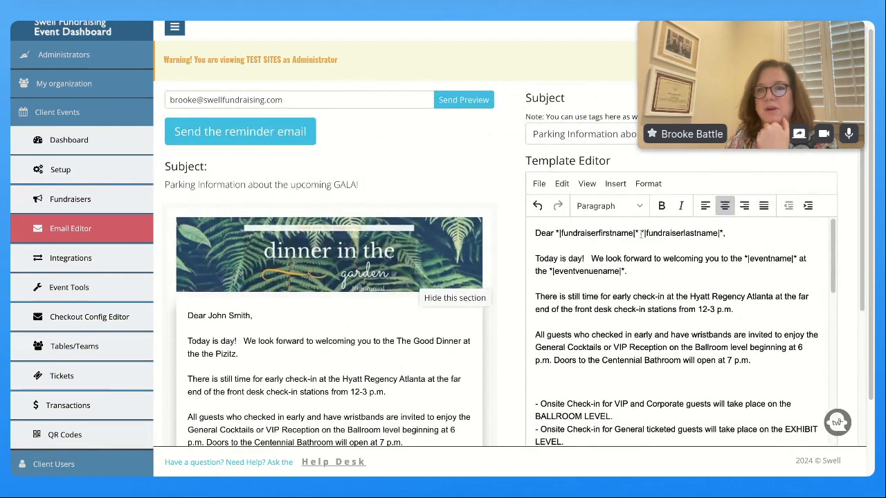
pyautogui.click(620, 187)
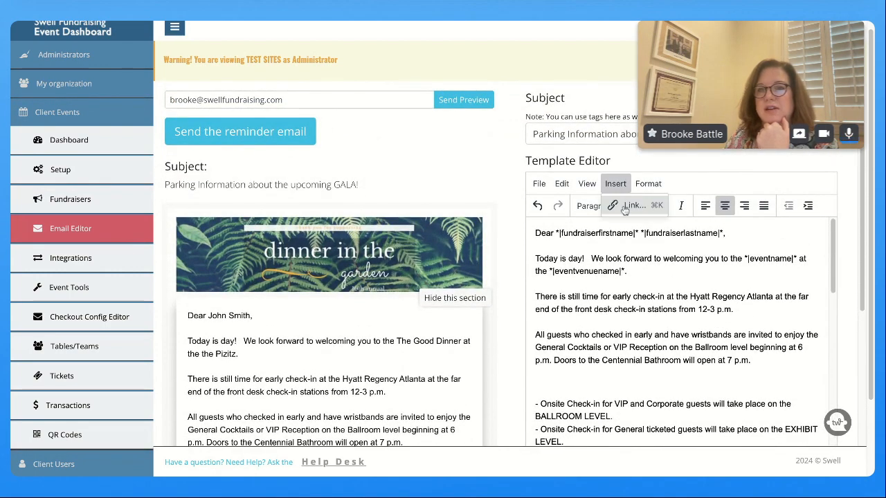
pyautogui.click(626, 207)
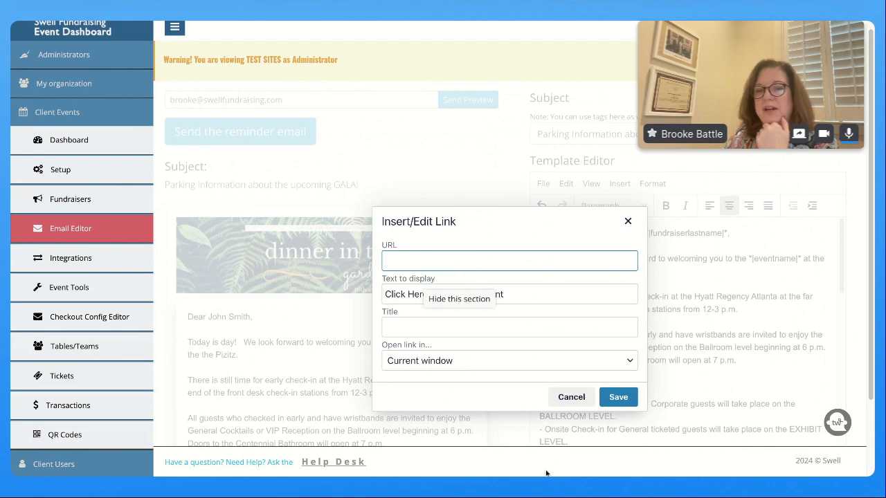
pyautogui.click(573, 406)
pyautogui.scroll(-10, 618, 377)
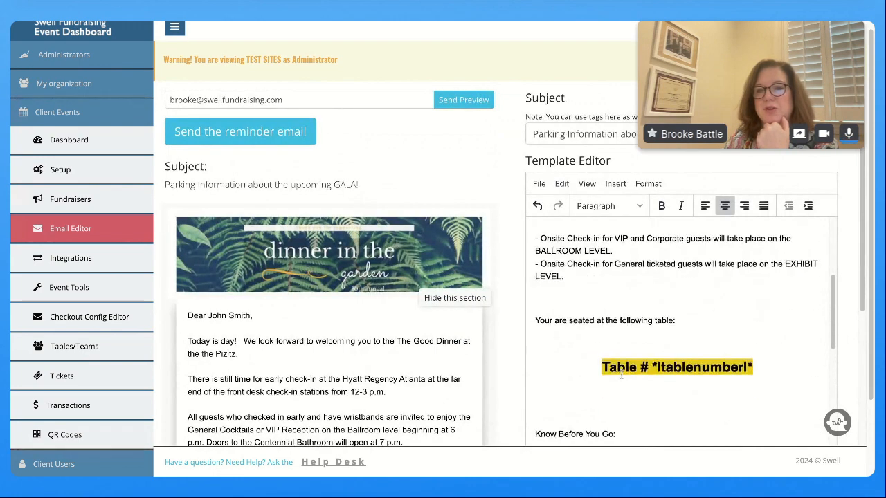
pyautogui.scroll(-2, 619, 377)
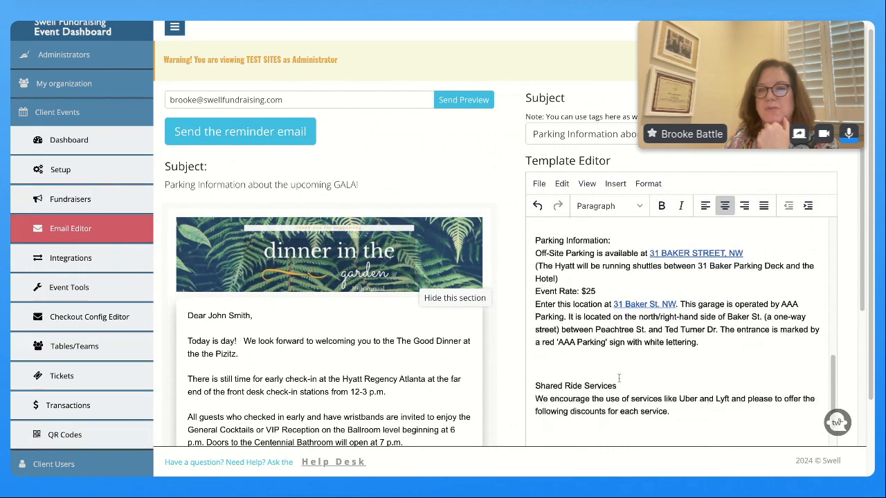
pyautogui.scroll(-2, 619, 378)
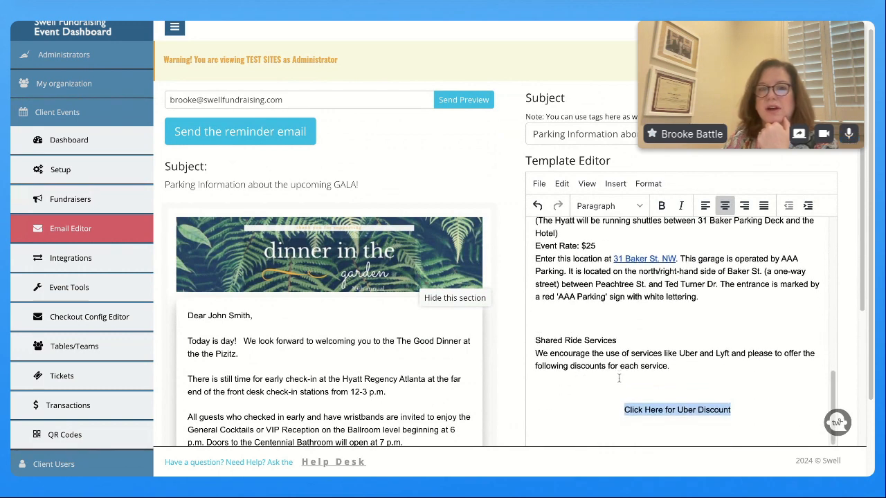
pyautogui.scroll(1, 619, 378)
pyautogui.scroll(10, 620, 379)
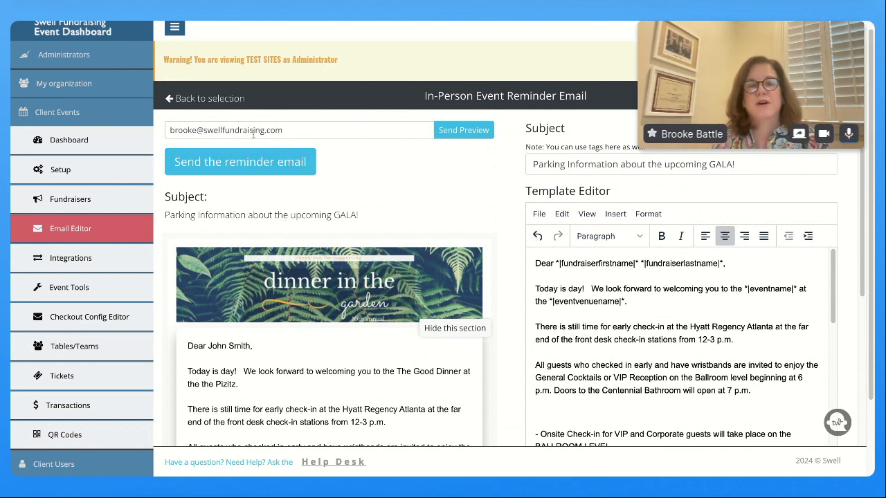
# Change the preview recipient to the campaign support address and send the reminder preview
pyautogui.doubleClick(170, 130)
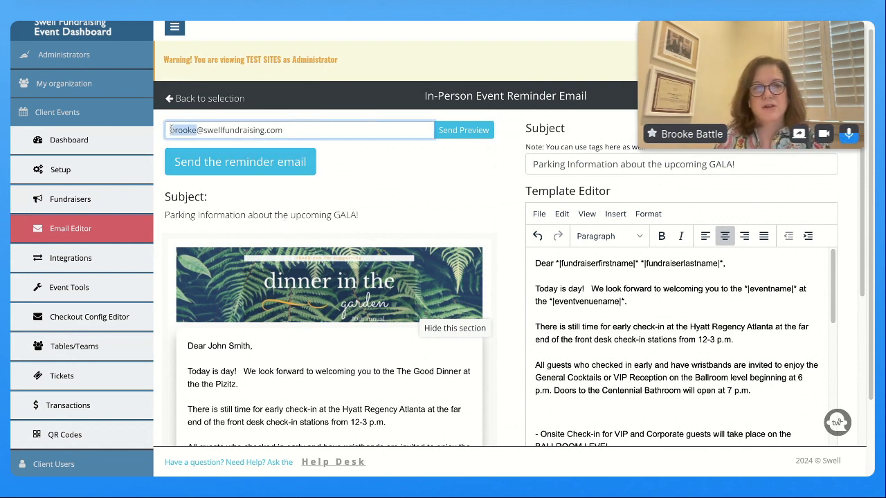
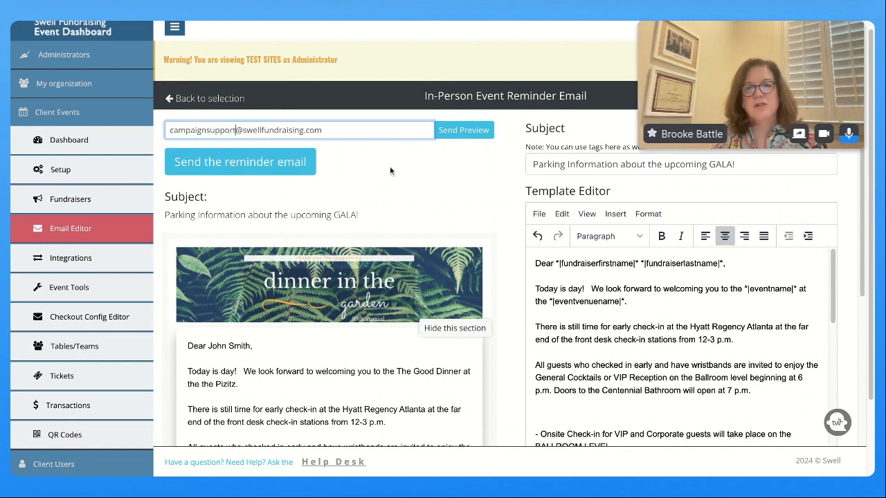
pyautogui.click(474, 131)
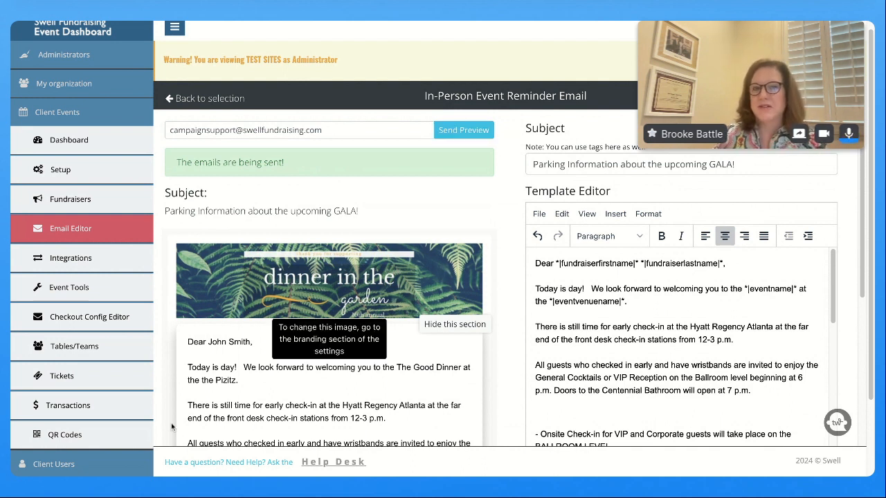
pyautogui.scroll(-2, 295, 374)
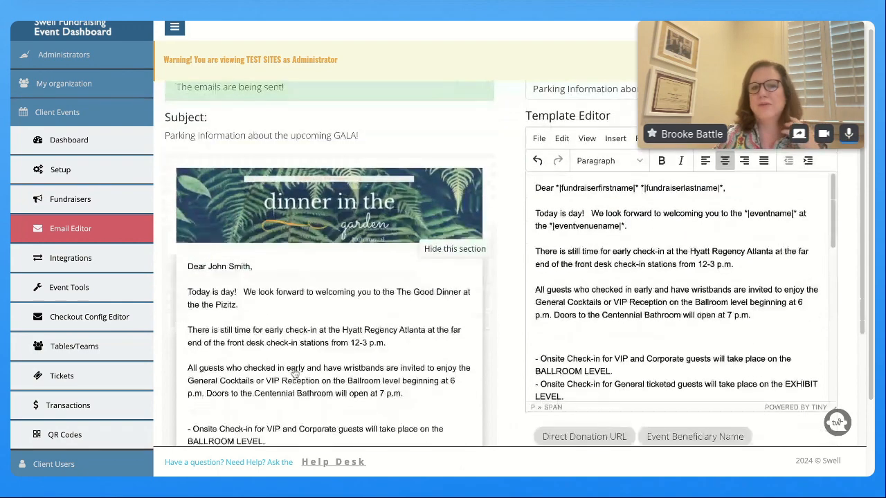
pyautogui.scroll(-3, 692, 291)
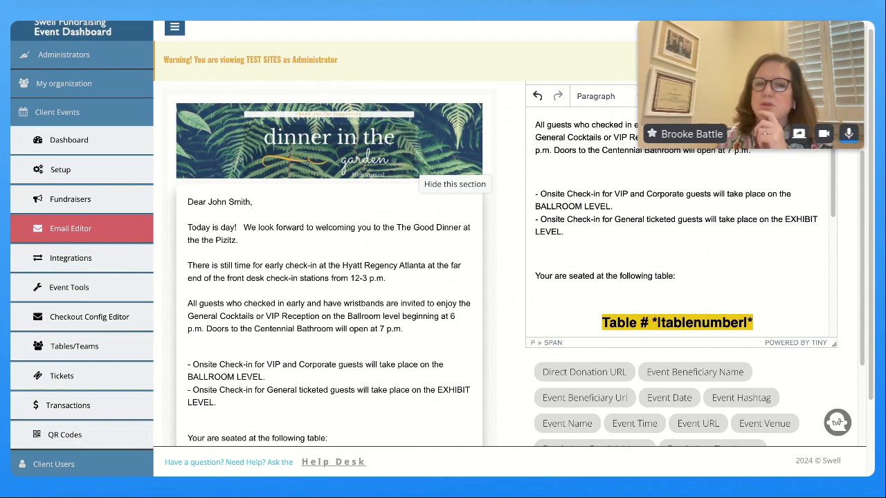
pyautogui.scroll(-1, 716, 311)
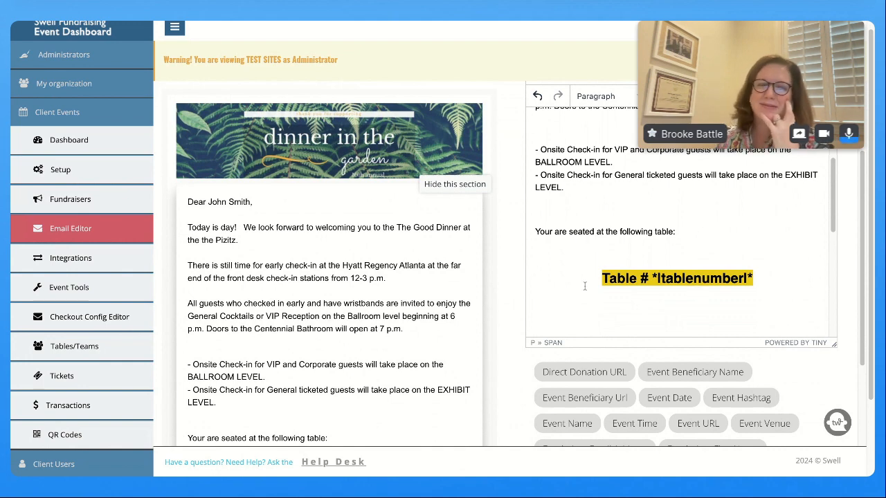
pyautogui.scroll(2, 403, 313)
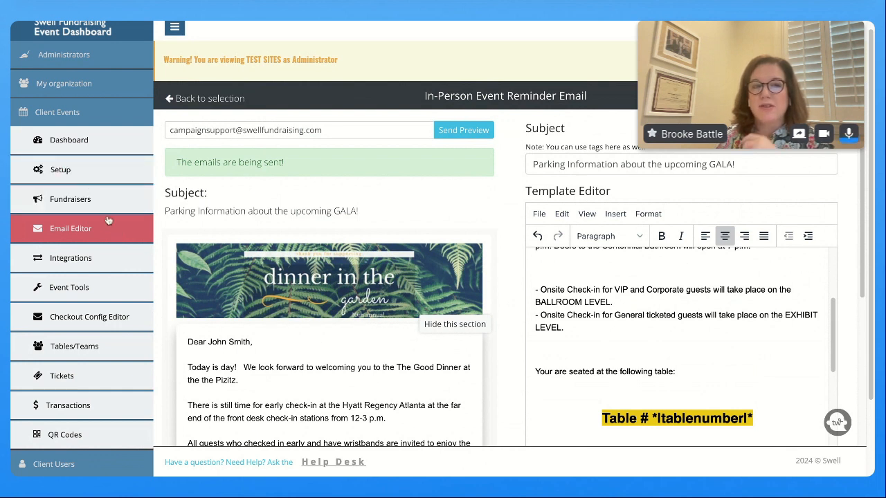
# Open the event's Setup Branding tab and review the Email Header Image section
pyautogui.click(79, 179)
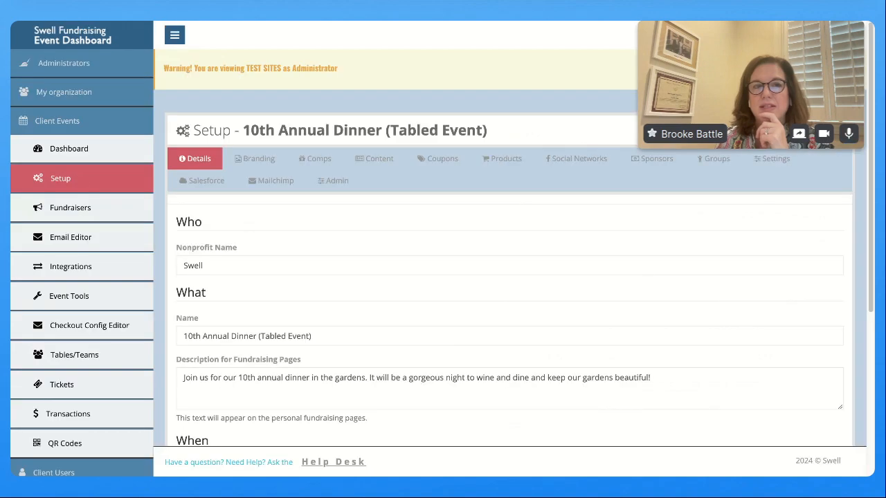
pyautogui.click(250, 160)
pyautogui.scroll(-10, 377, 301)
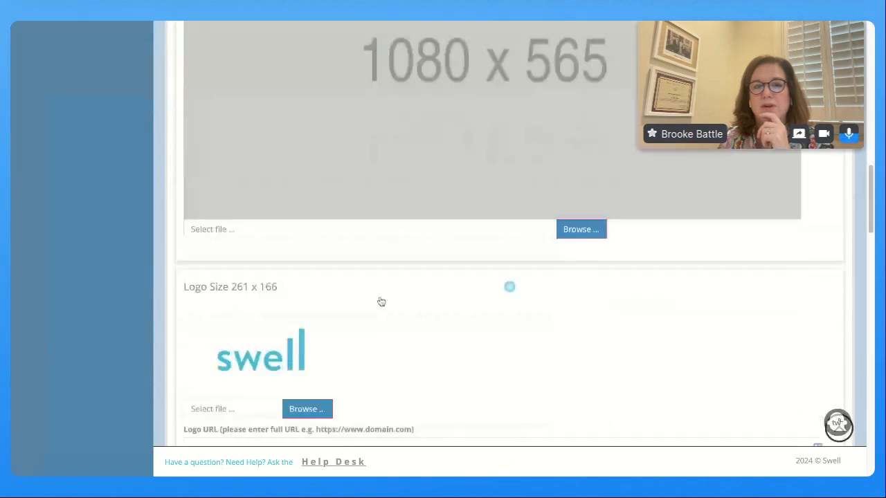
pyautogui.scroll(-6, 381, 301)
pyautogui.scroll(-2, 403, 207)
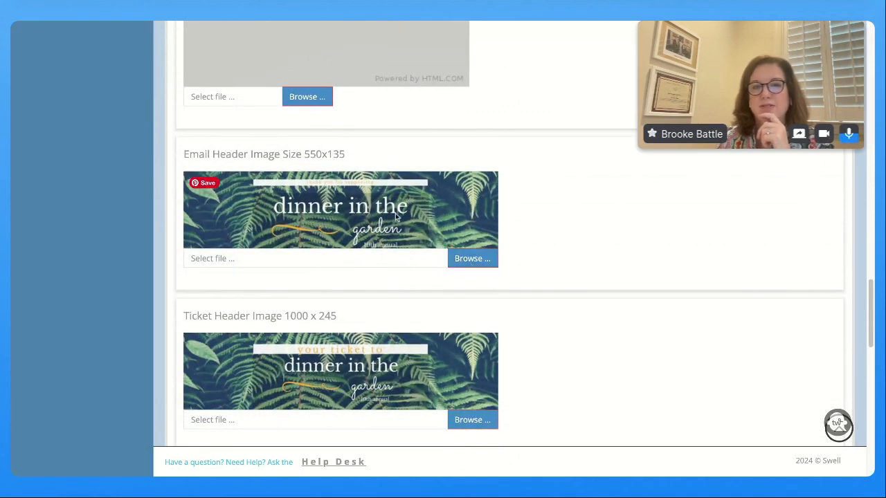
pyautogui.scroll(5, 383, 229)
pyautogui.scroll(15, 383, 231)
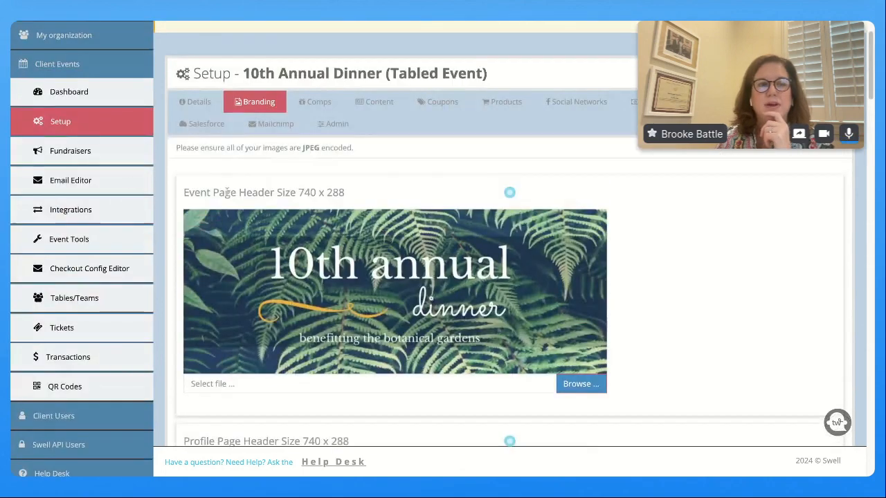
# Start editing the Comp Ticket Email under Comp Emails in the Email Editor
pyautogui.click(97, 182)
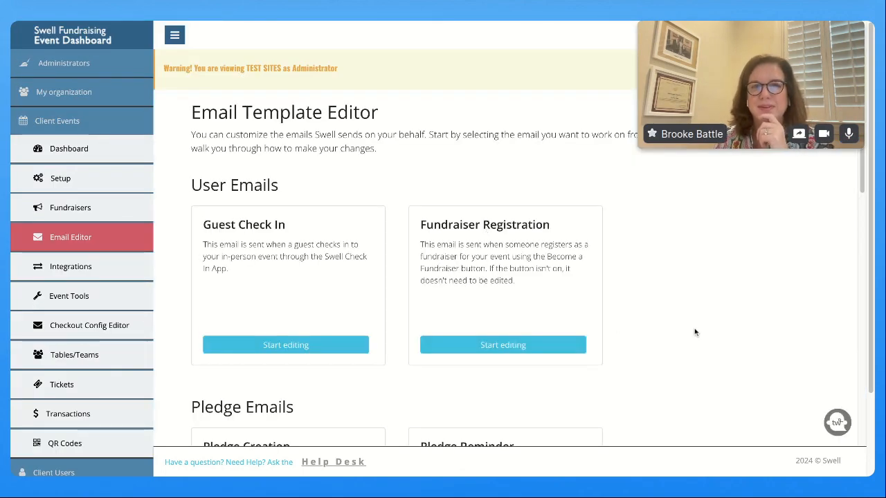
pyautogui.scroll(-2, 697, 333)
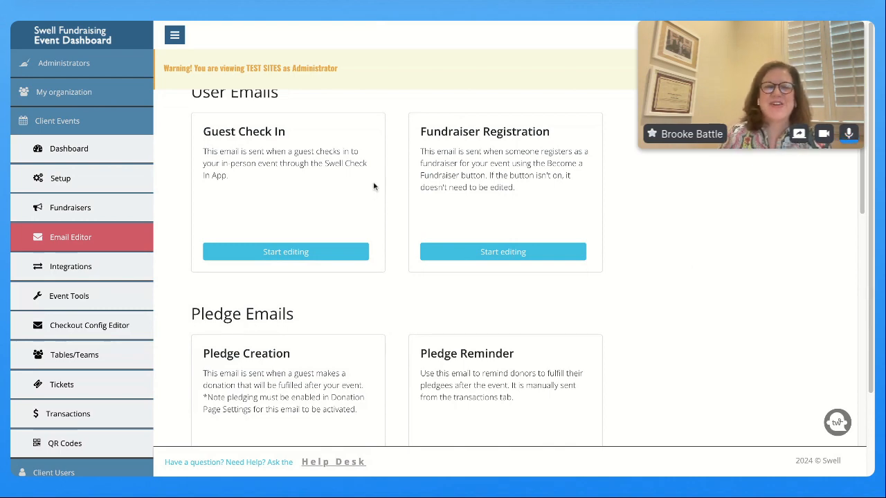
pyautogui.scroll(-4, 377, 192)
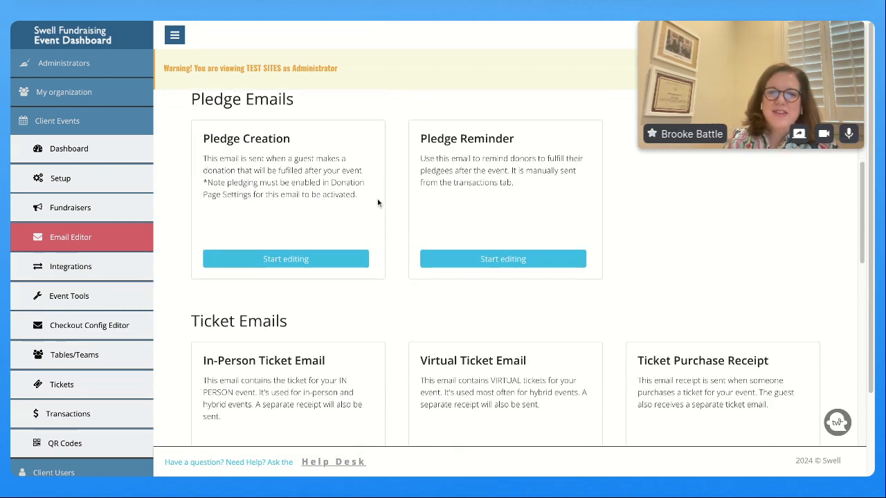
pyautogui.scroll(-7, 378, 202)
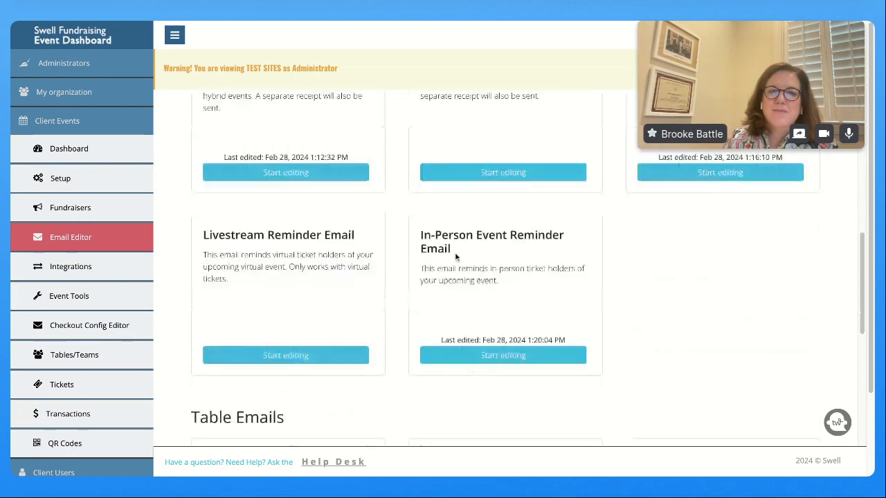
pyautogui.scroll(-9, 455, 257)
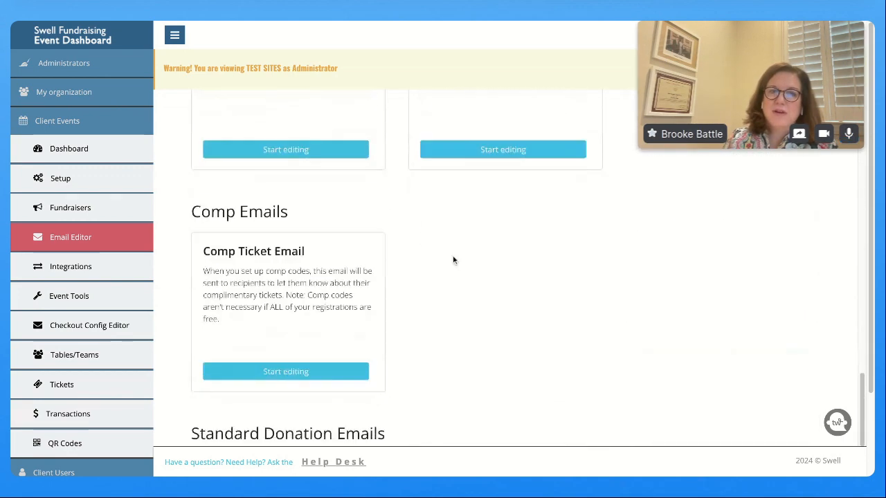
pyautogui.click(286, 315)
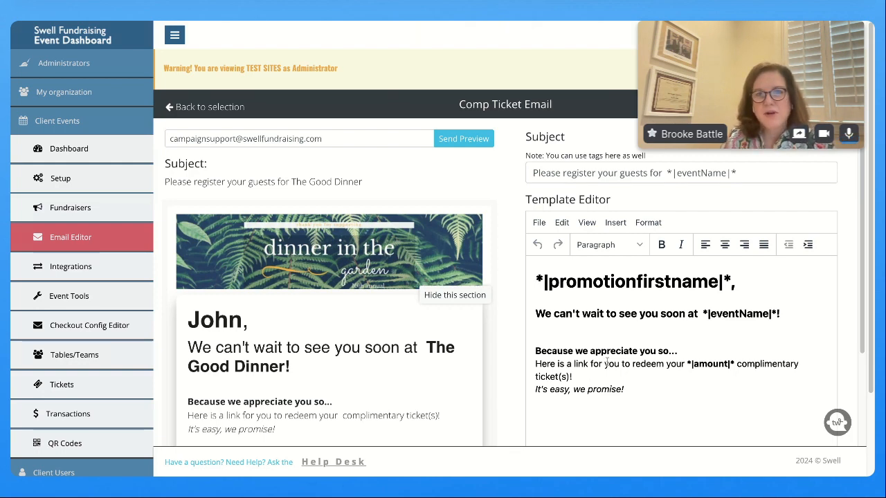
pyautogui.scroll(-1, 607, 363)
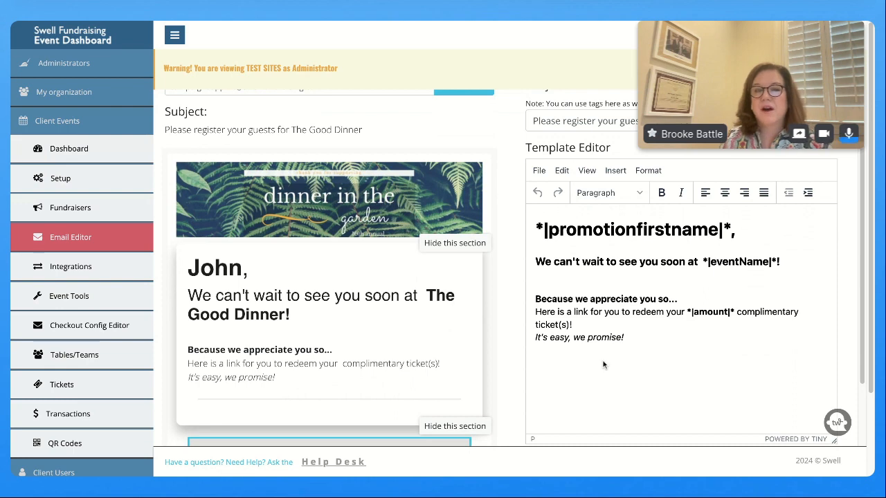
pyautogui.scroll(1, 603, 365)
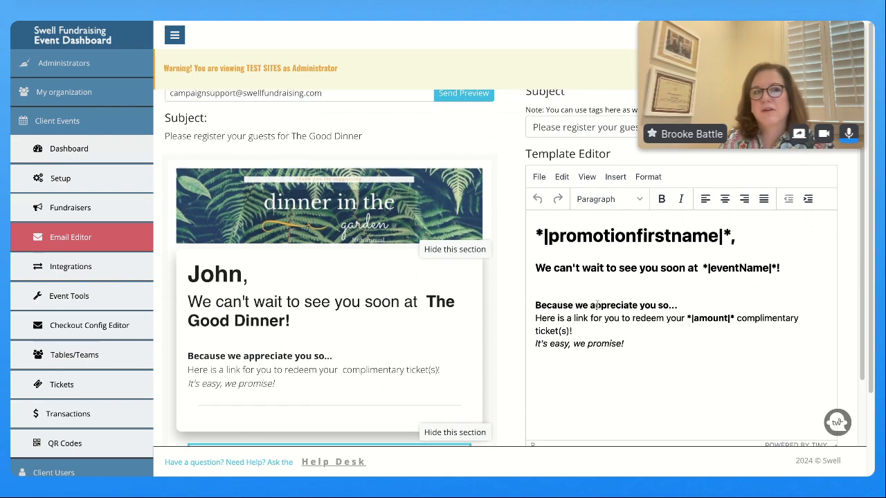
# Review the event's comp ticket codes in Setup and view a VIP sponsor code's registration page
pyautogui.click(60, 181)
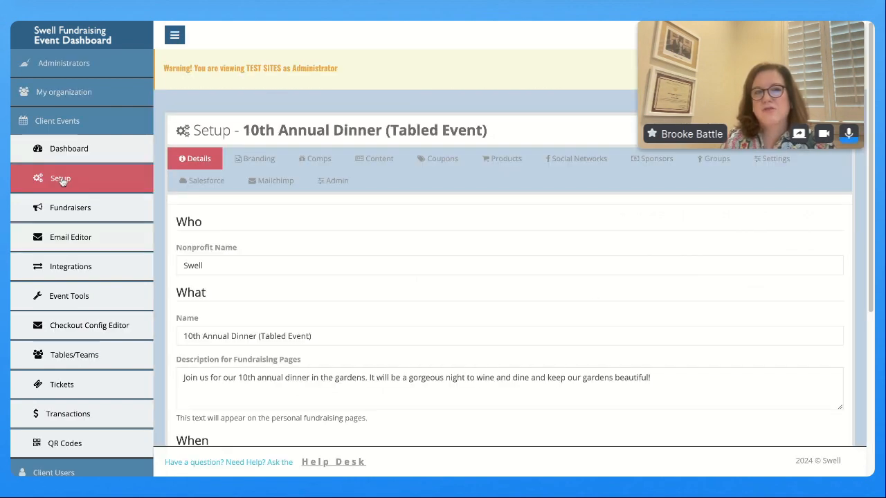
pyautogui.click(320, 162)
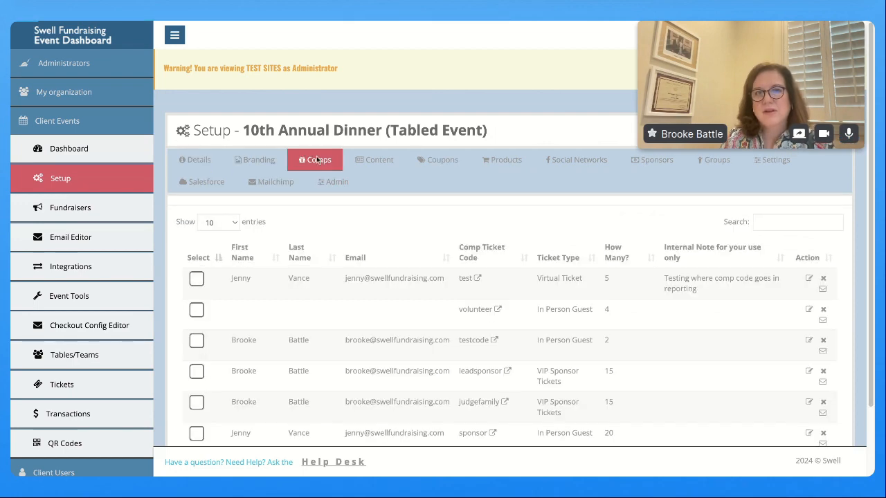
pyautogui.scroll(-1, 481, 296)
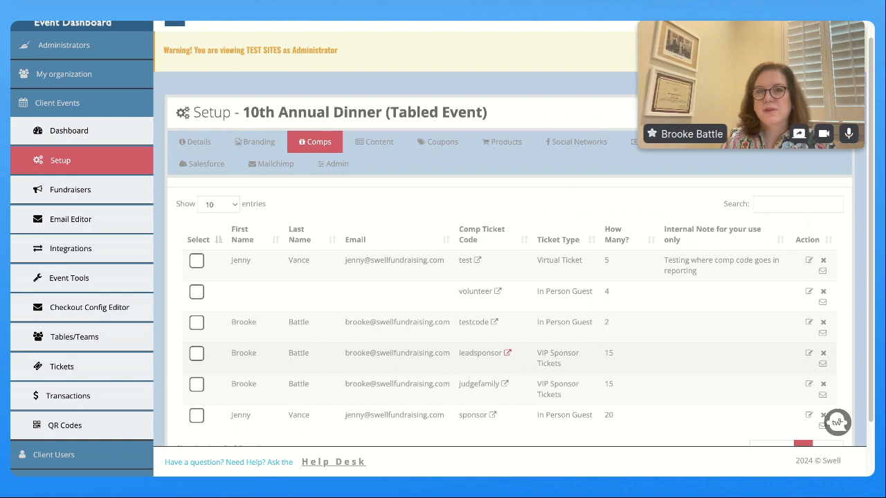
pyautogui.click(507, 353)
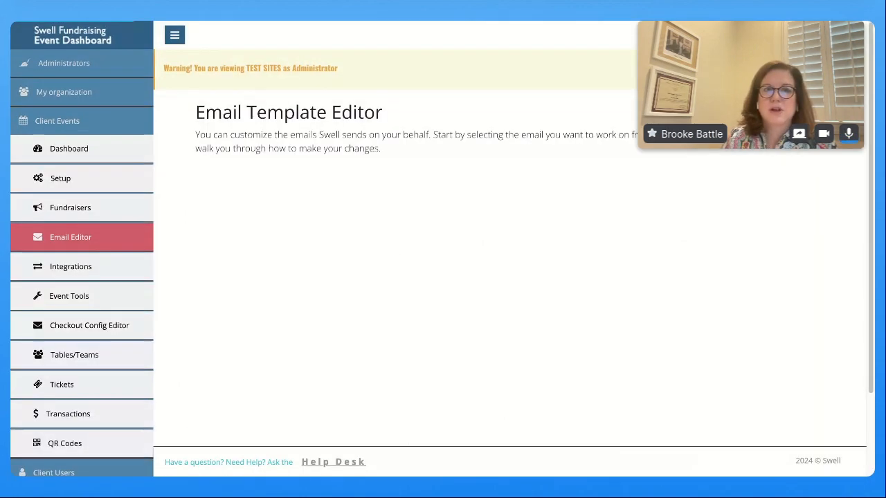
# Reopen the Comp Ticket Email template under Comp Emails and scroll its preview to the redeem link
pyautogui.scroll(-1, 593, 173)
pyautogui.scroll(-10, 593, 172)
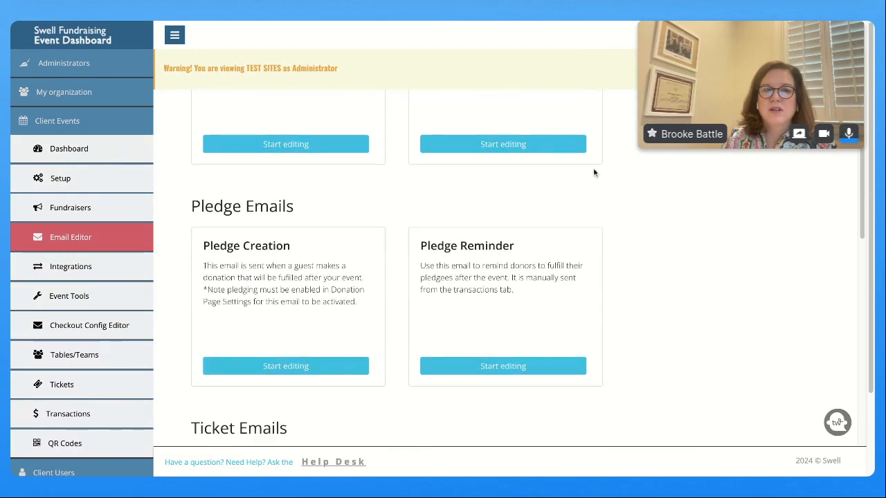
pyautogui.scroll(-8, 593, 172)
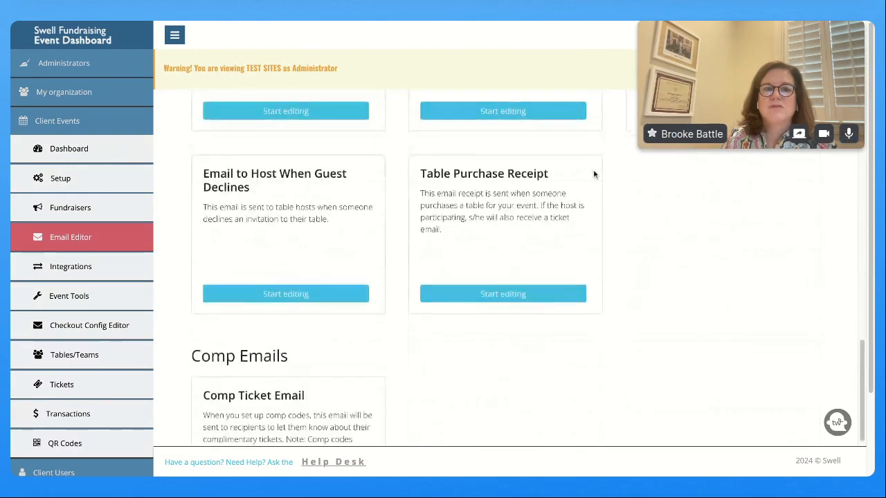
pyautogui.click(302, 335)
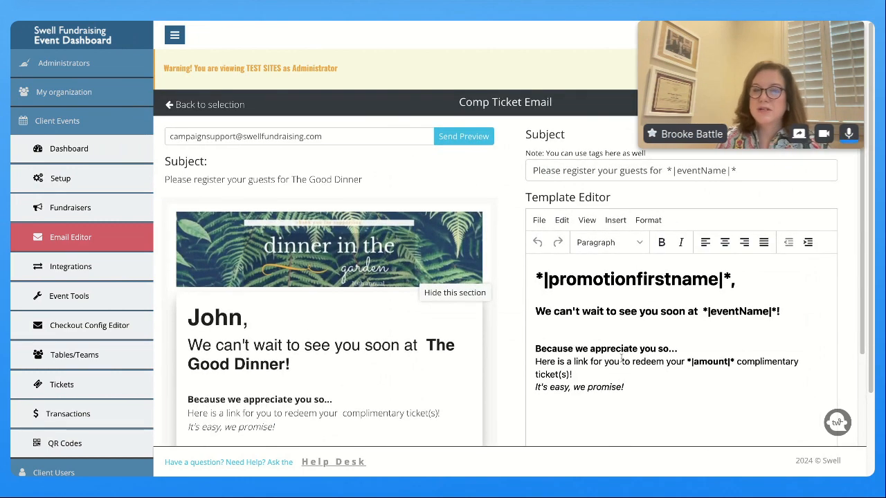
pyautogui.scroll(-2, 623, 358)
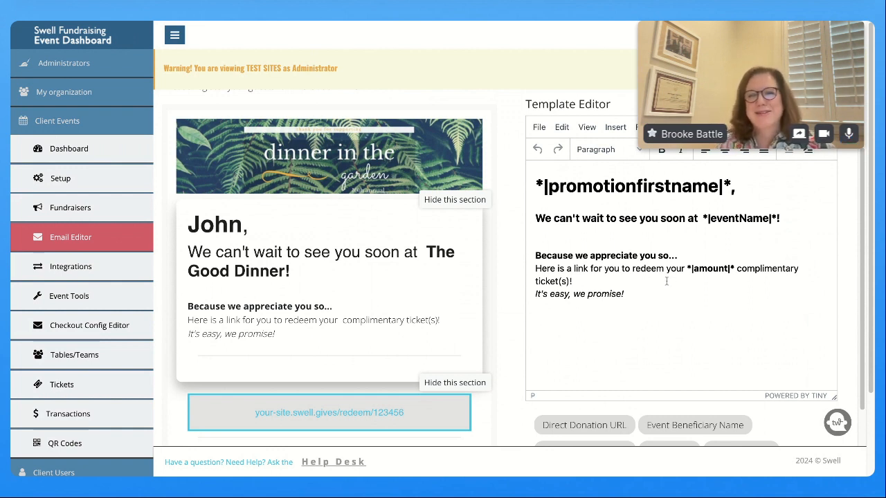
# Add the Promotion Last Name merge tag to the end of the greeting line
pyautogui.click(744, 188)
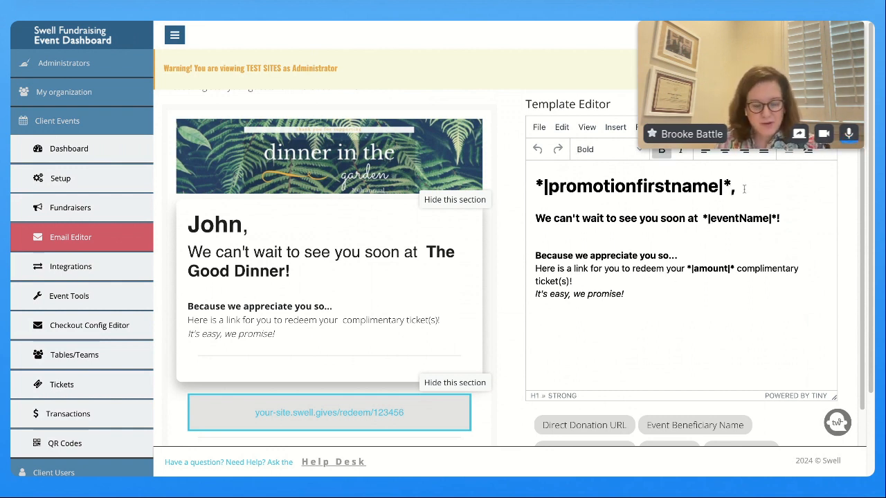
pyautogui.scroll(-3, 726, 287)
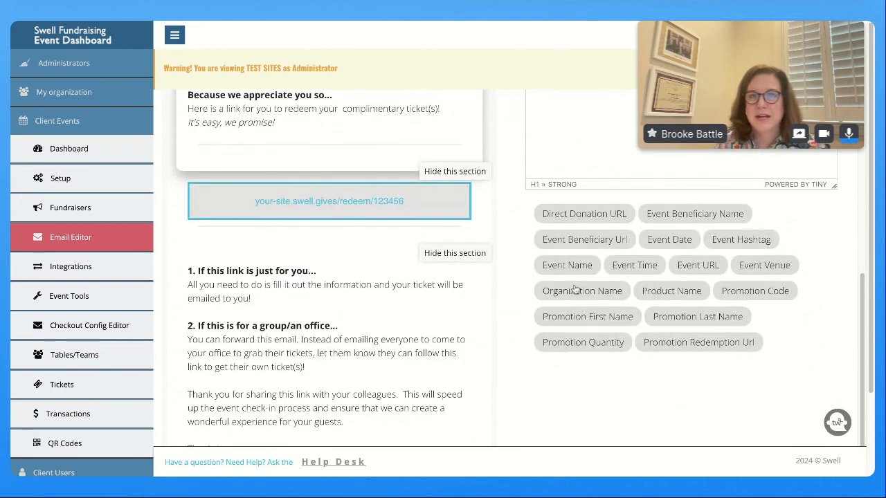
pyautogui.click(678, 317)
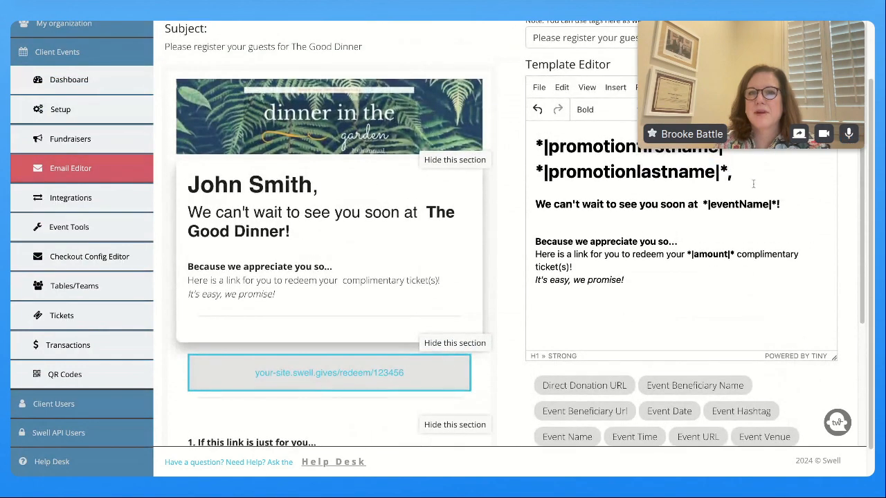
# Convert both greeting lines from a heading to Paragraph format
pyautogui.moveTo(753, 183); pyautogui.dragTo(522, 153)
pyautogui.click(619, 111)
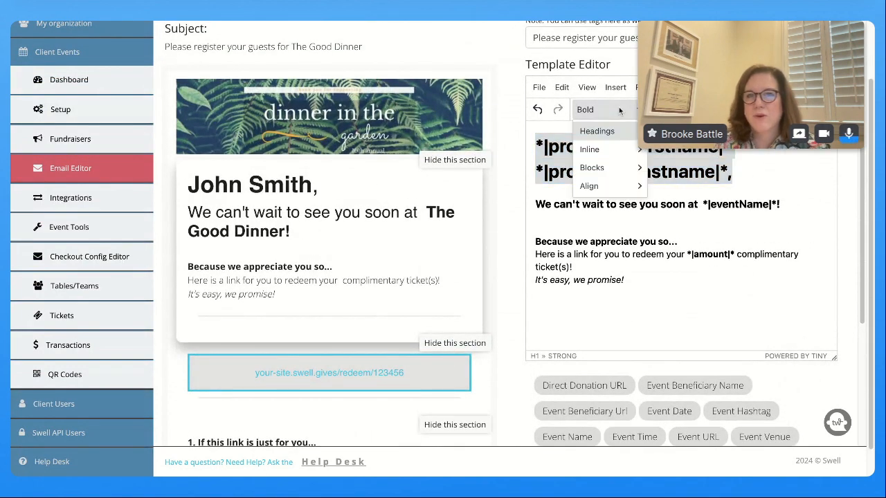
pyautogui.click(658, 169)
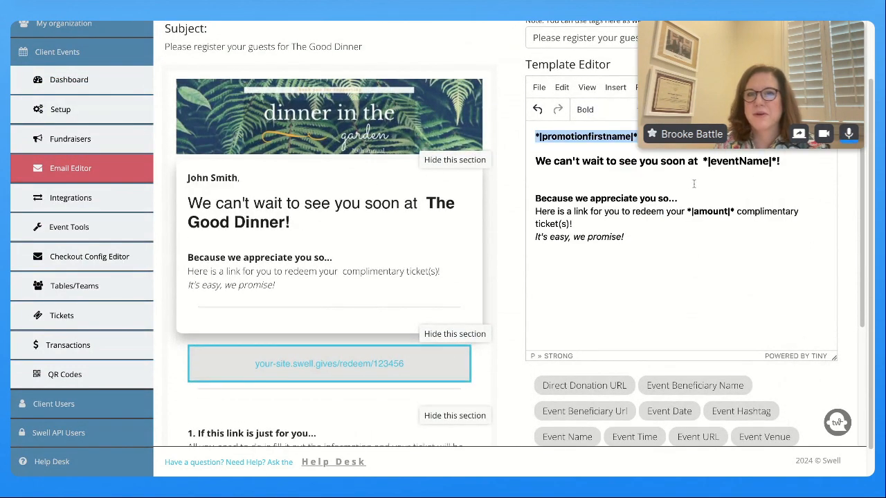
pyautogui.click(693, 183)
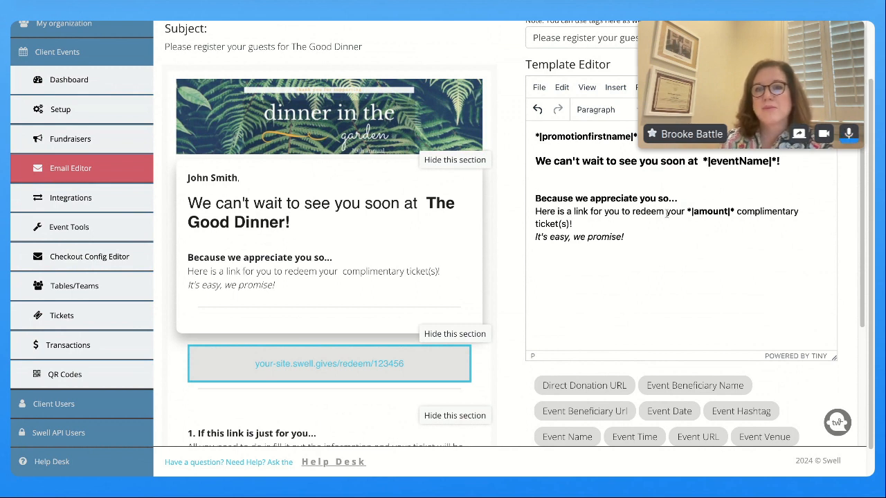
# Replace the word 'complimentary' in the body with the Product Name merge tag
pyautogui.moveTo(687, 211); pyautogui.dragTo(734, 211)
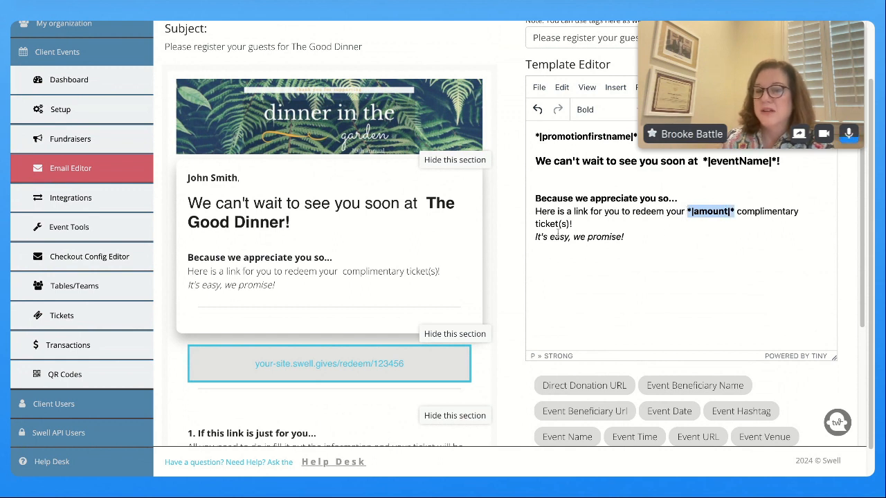
pyautogui.click(691, 256)
pyautogui.click(738, 211)
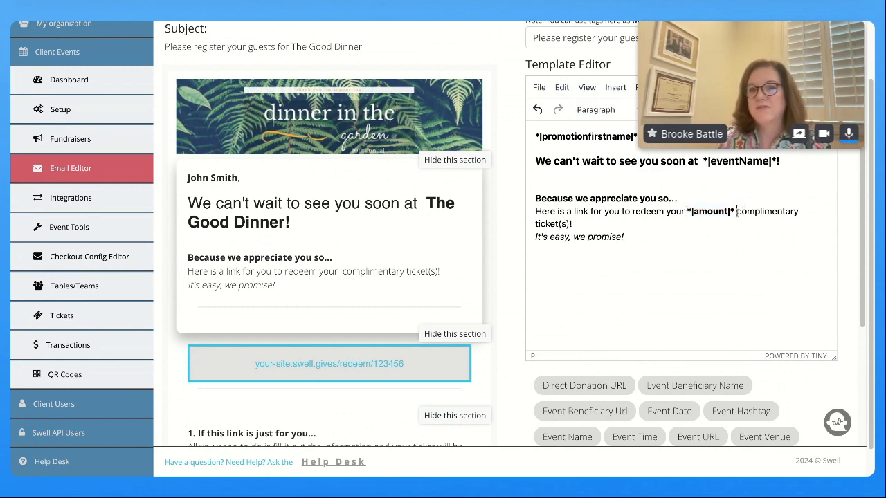
pyautogui.doubleClick(766, 211)
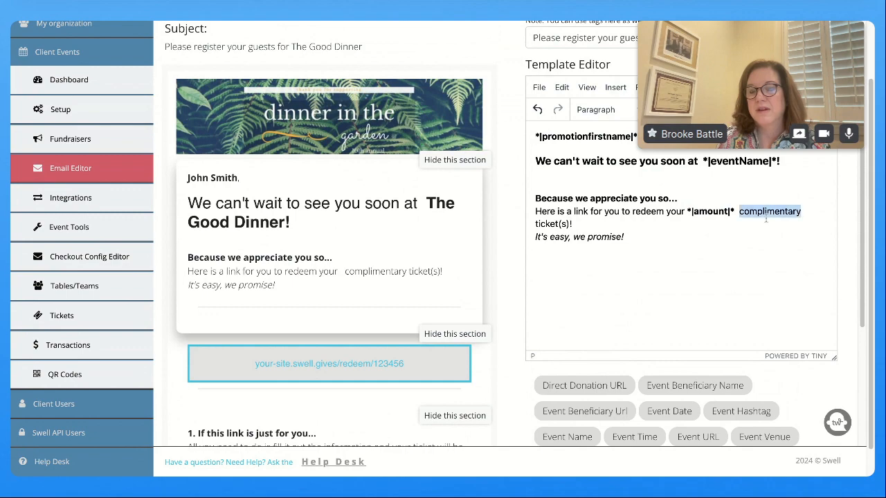
pyautogui.scroll(-3, 705, 291)
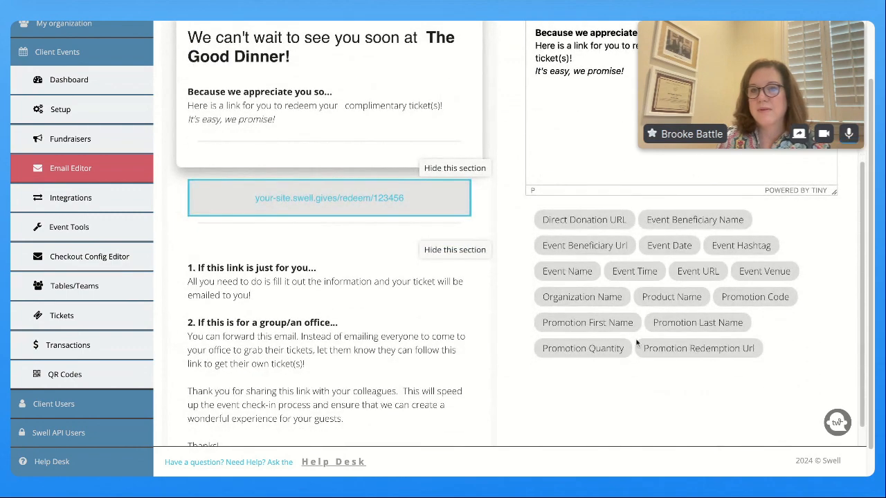
pyautogui.click(654, 299)
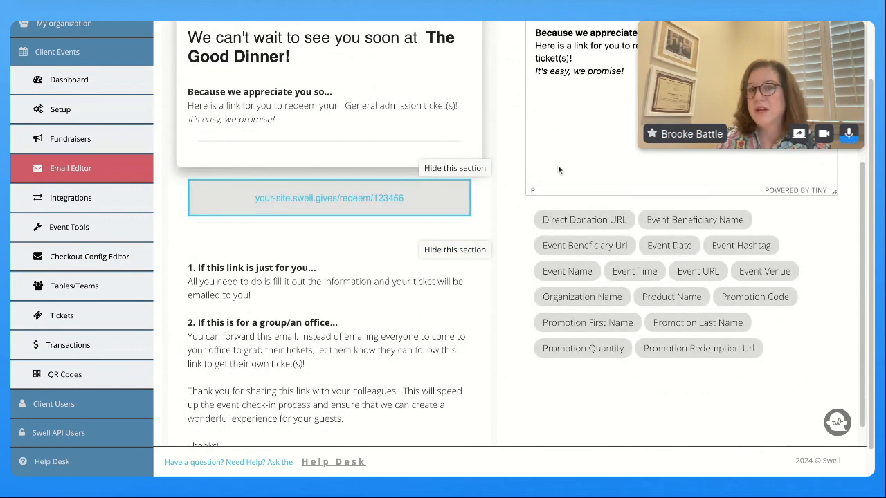
# Check that the preview now reads 'General admission ticket(s)'
pyautogui.scroll(1, 561, 179)
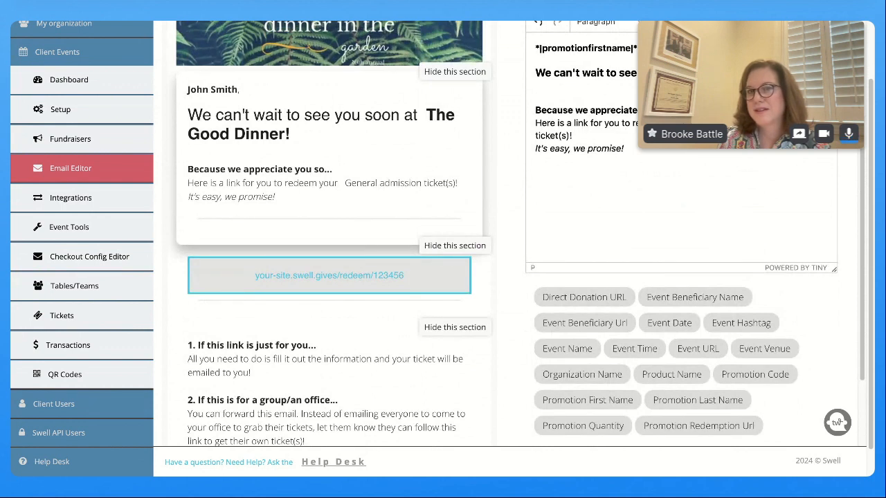
pyautogui.click(725, 179)
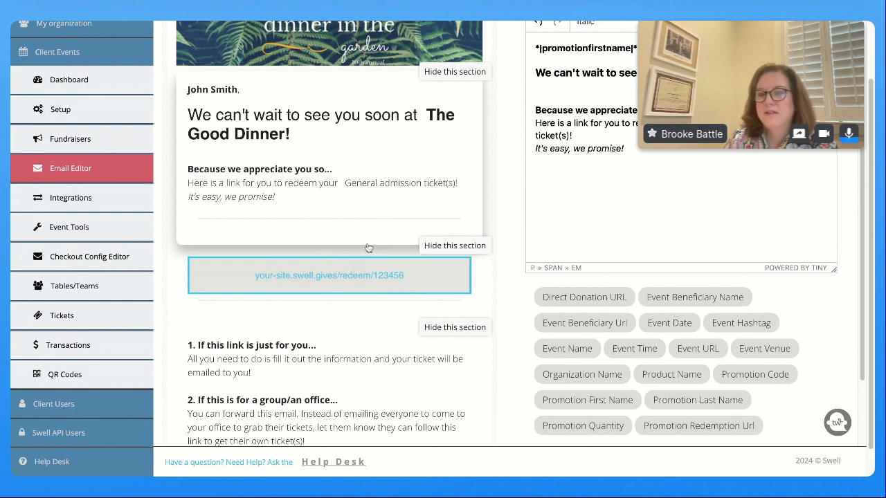
pyautogui.scroll(-2, 369, 247)
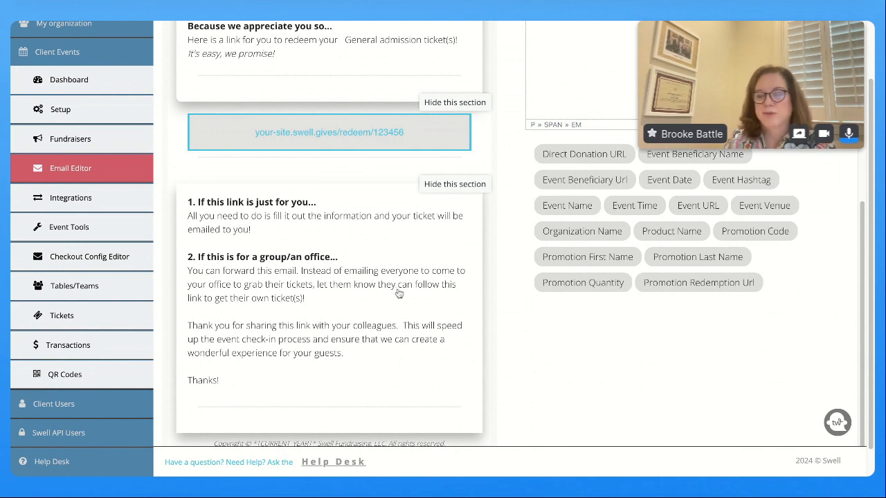
pyautogui.scroll(3, 398, 293)
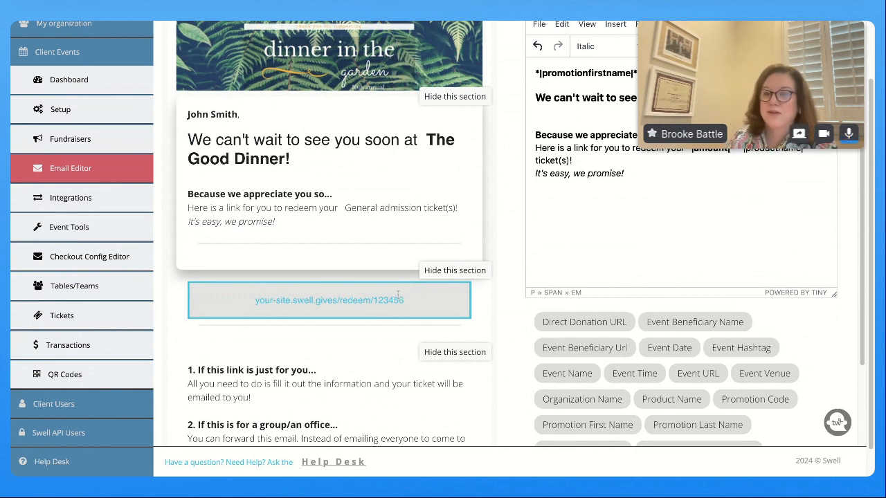
# Send a Comp Ticket Email preview to the test address and check for it in Gmail
pyautogui.scroll(3, 504, 381)
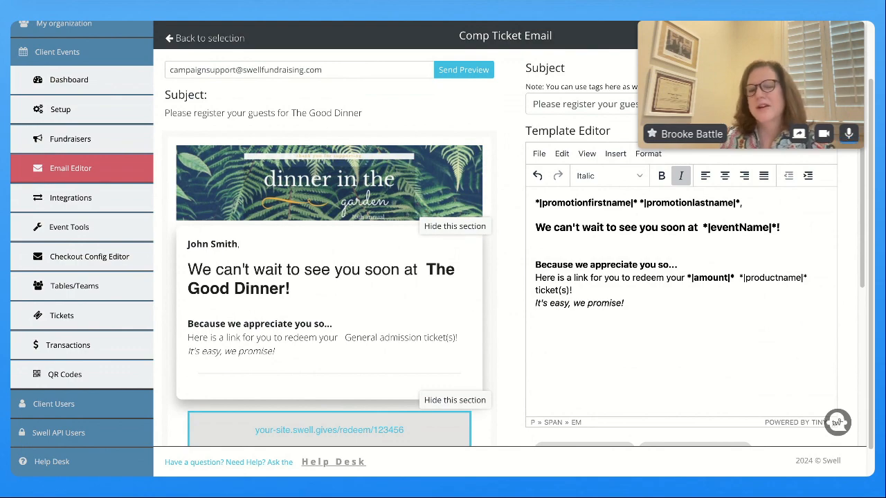
pyautogui.scroll(-2, 606, 332)
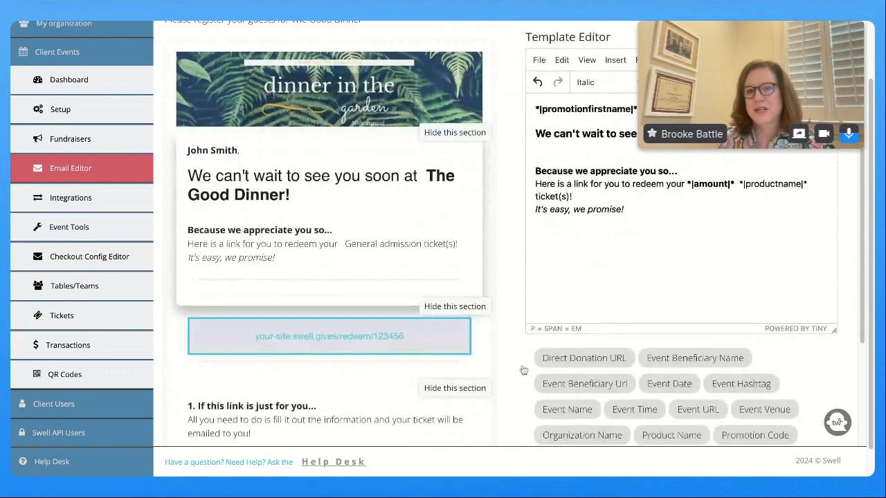
pyautogui.scroll(-1, 388, 372)
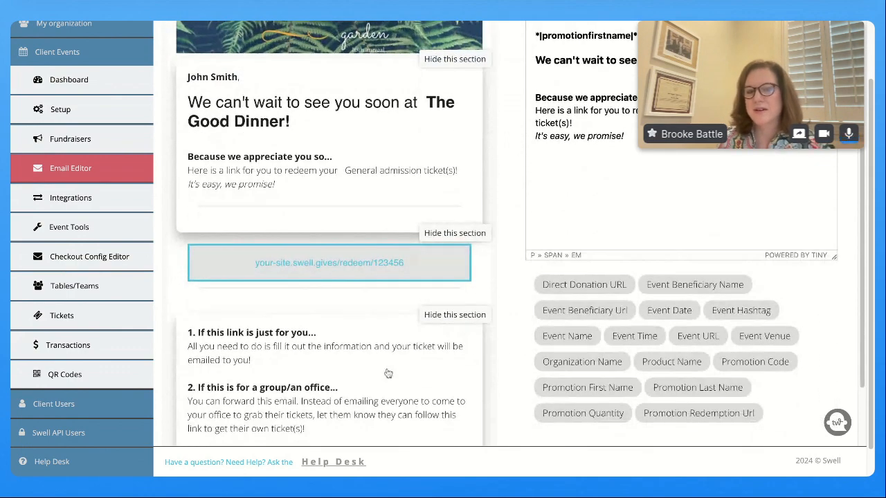
pyautogui.scroll(3, 387, 374)
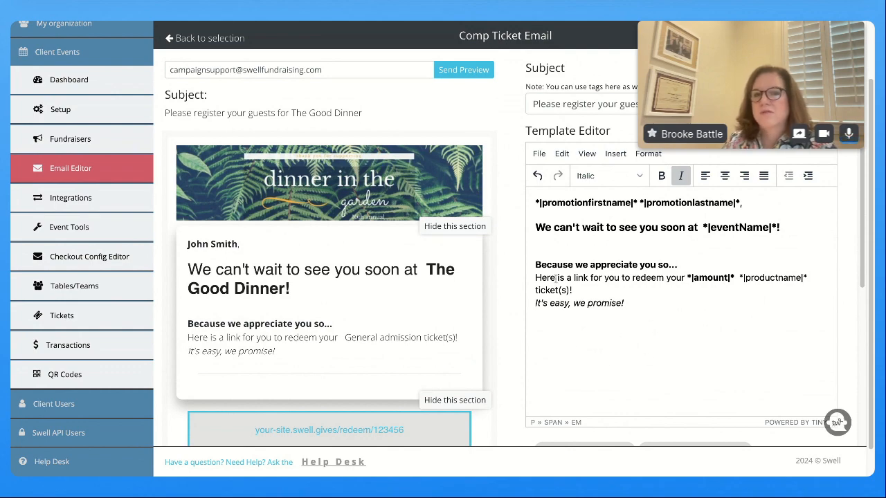
pyautogui.scroll(-4, 526, 287)
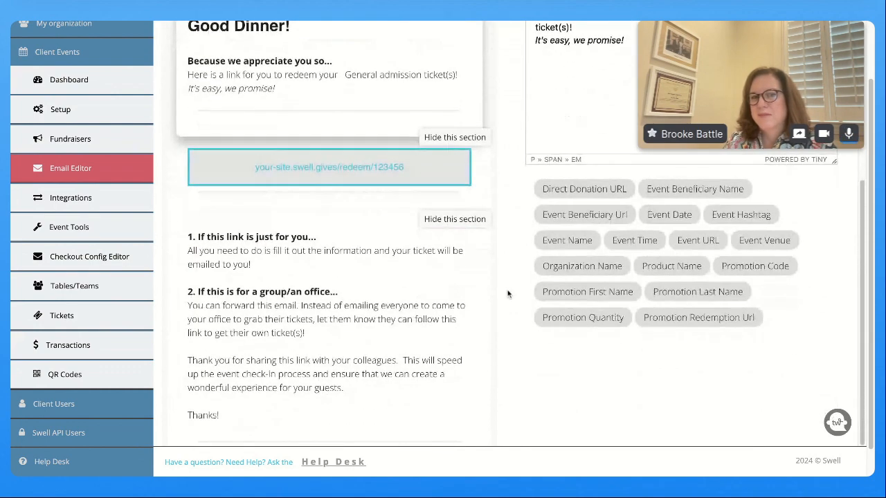
pyautogui.scroll(4, 450, 287)
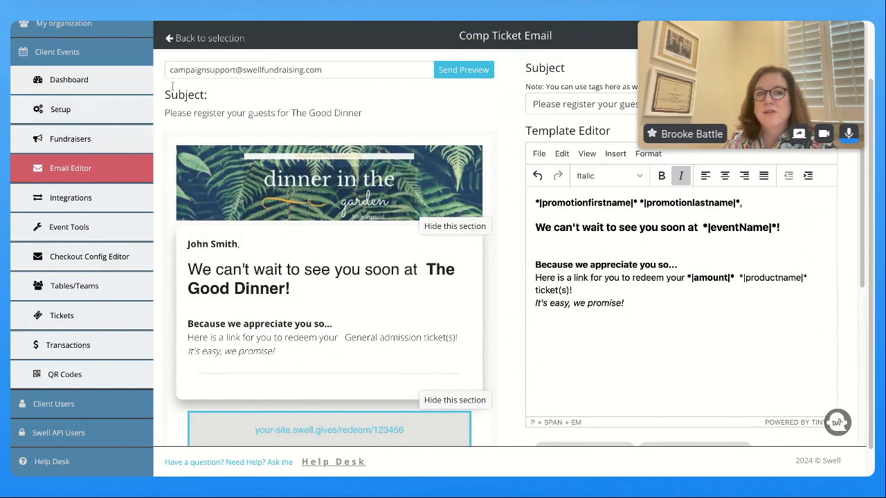
pyautogui.click(447, 75)
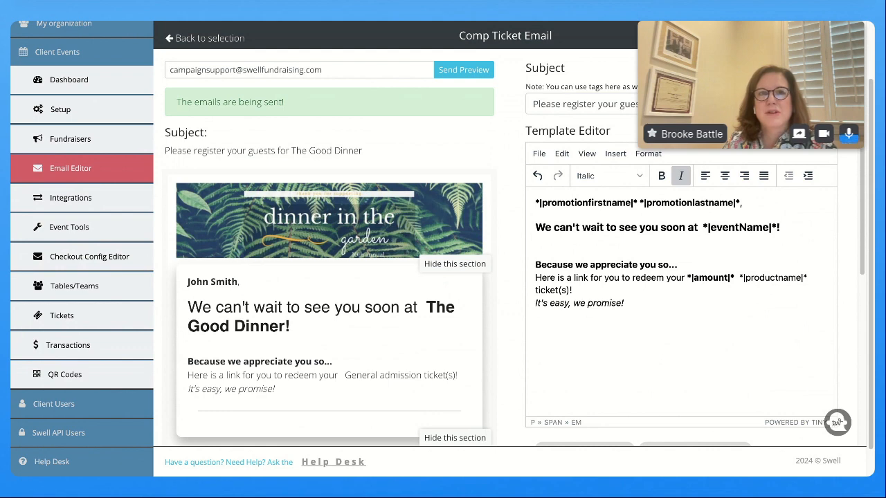
pyautogui.click(242, 22)
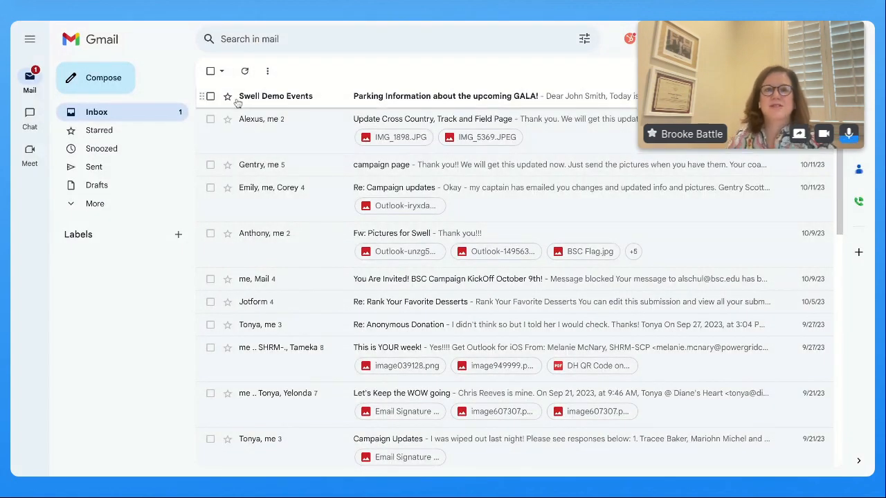
# Open the 'Parking Information about the upcoming GALA!' email and read down to the Table # 1005 line
pyautogui.click(382, 100)
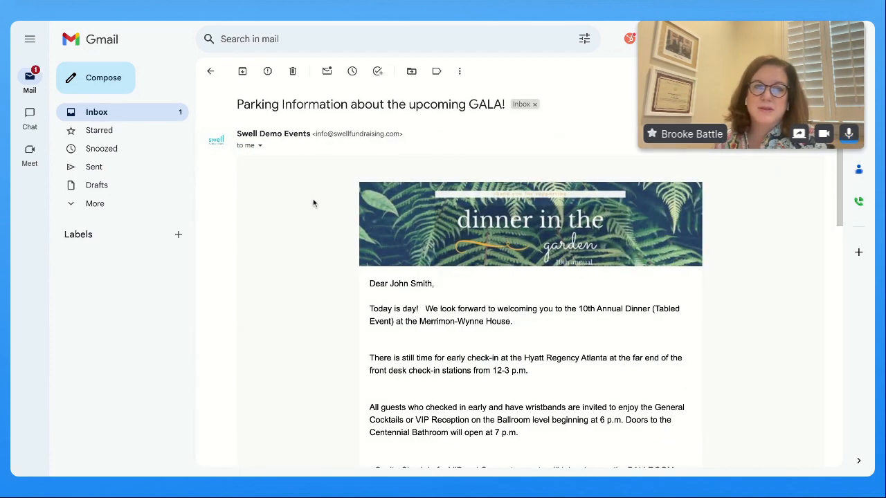
pyautogui.scroll(-2, 312, 201)
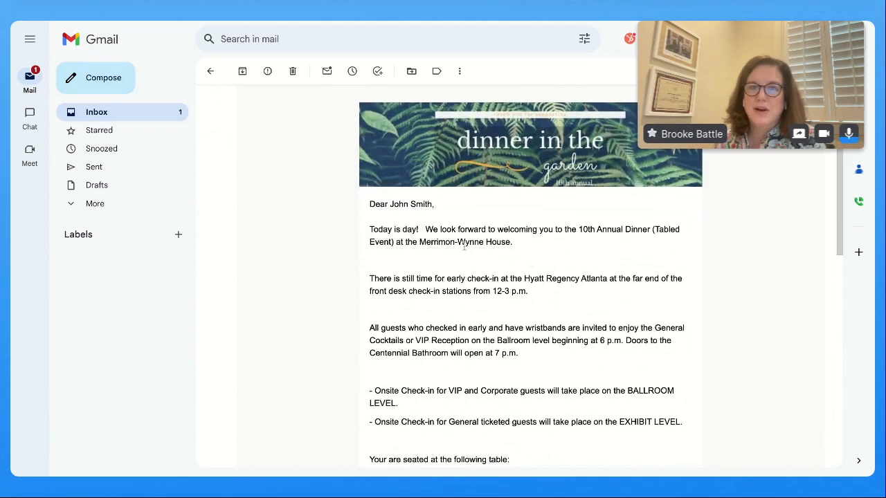
pyautogui.scroll(-1, 465, 251)
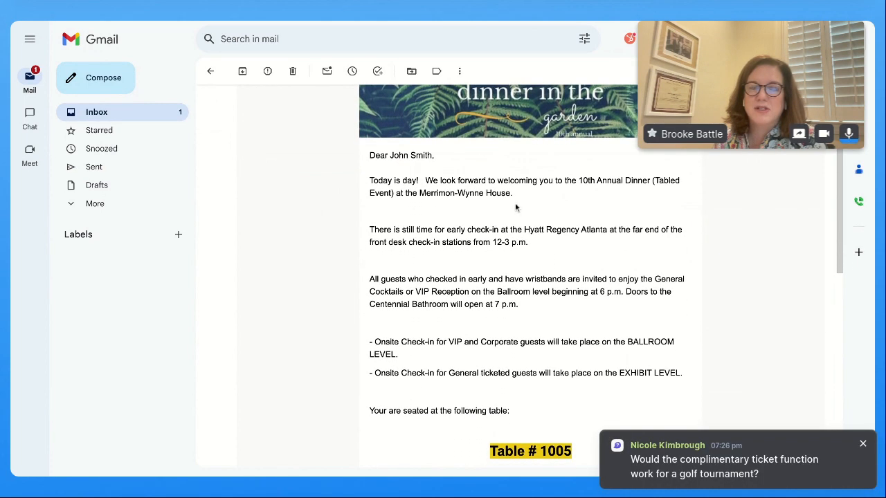
pyautogui.scroll(-1, 515, 207)
pyautogui.tripleClick(493, 389)
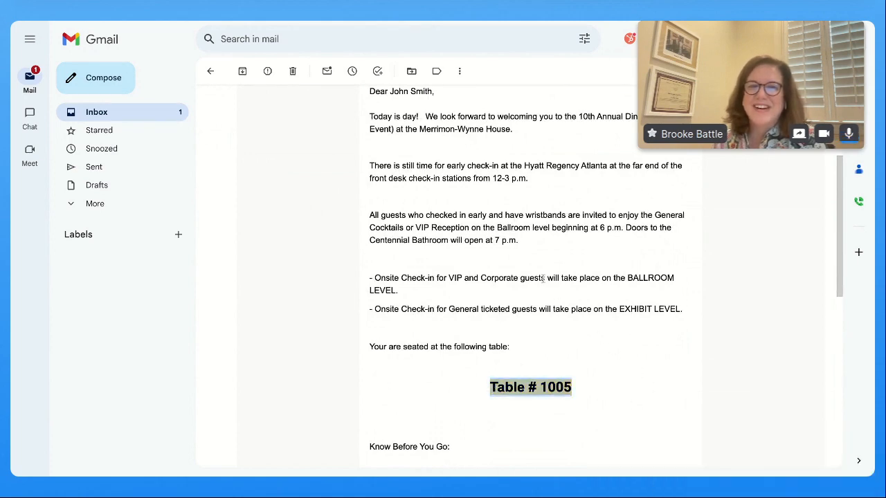
pyautogui.scroll(-3, 590, 280)
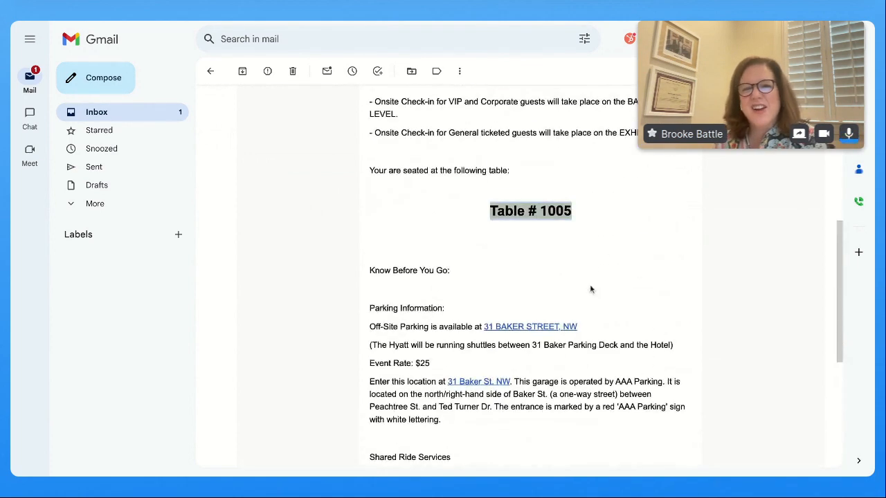
pyautogui.scroll(6, 590, 285)
# Read on past BALLROOM and the Uber discount line, then return to the Swell editor
pyautogui.scroll(-2, 526, 304)
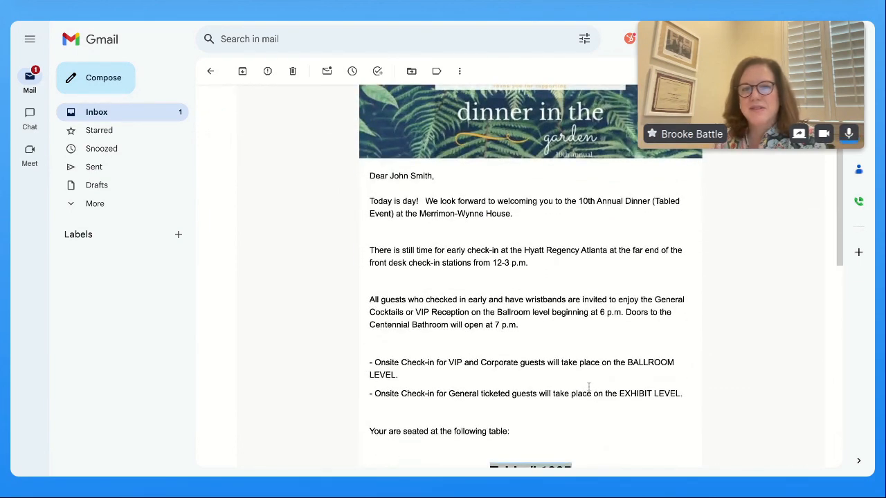
pyautogui.doubleClick(627, 365)
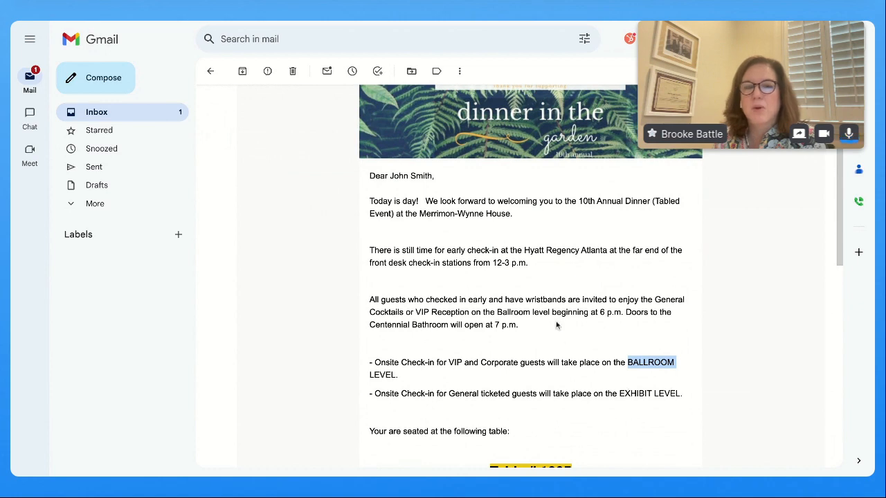
pyautogui.scroll(-4, 521, 301)
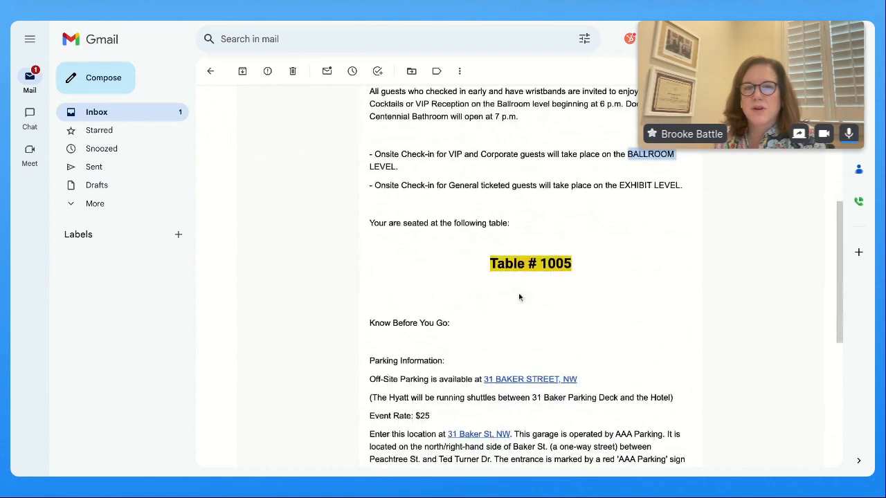
pyautogui.scroll(-2, 519, 298)
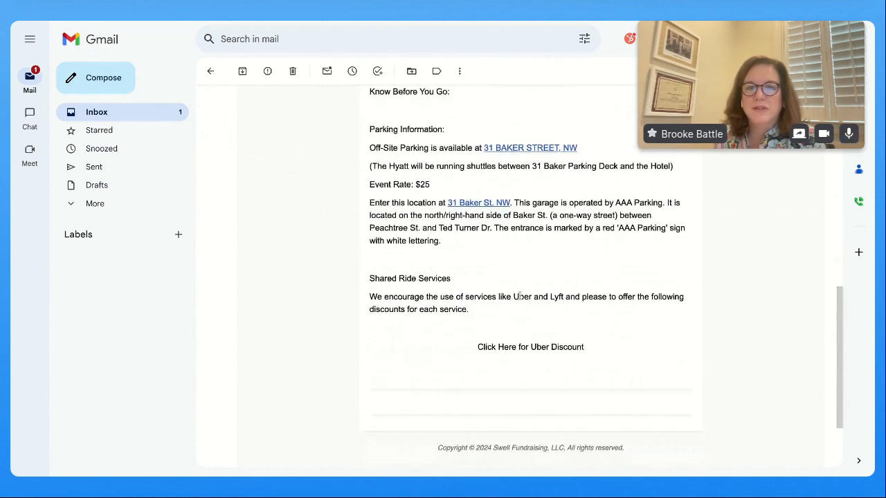
pyautogui.moveTo(478, 348); pyautogui.dragTo(585, 348)
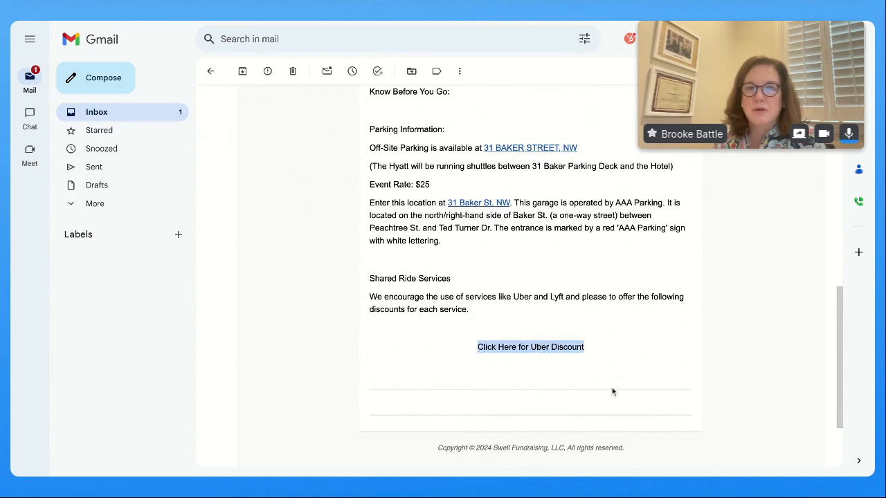
pyautogui.scroll(10, 615, 275)
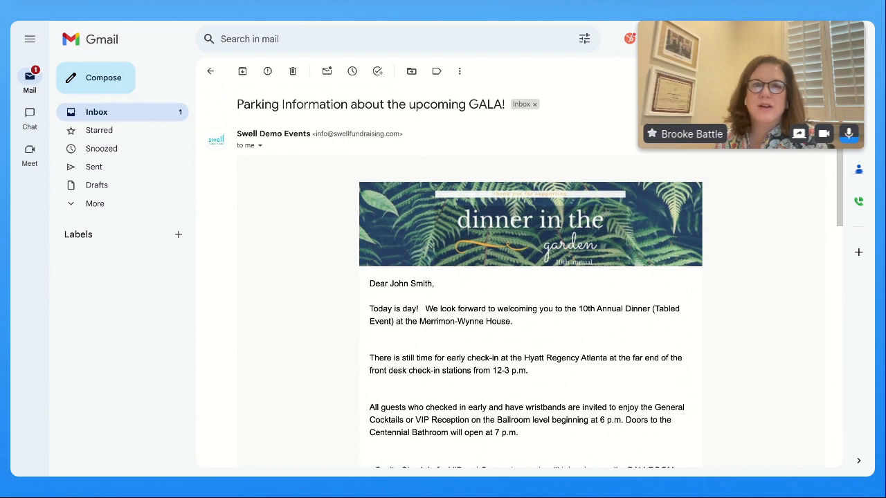
pyautogui.hotkey('ctrl', 'Tab')
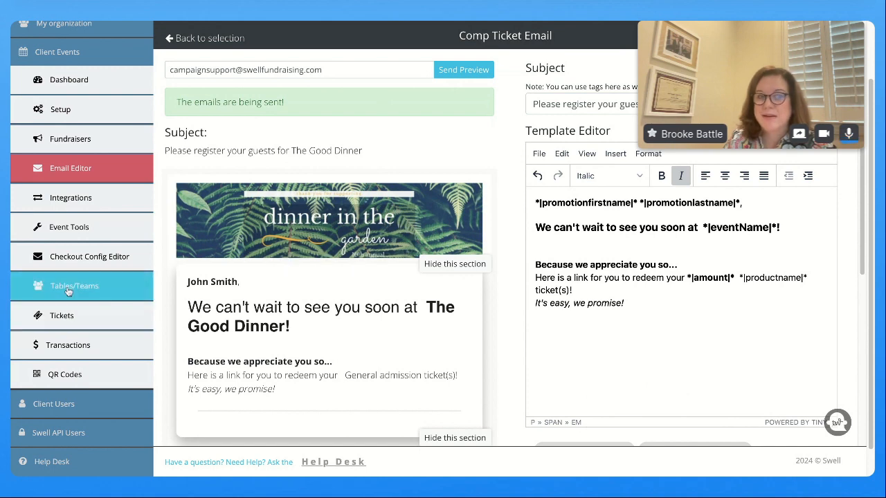
# Switch to the Tee-Off Tuesday (Golf Tournament) event and show its Golf Teams list
pyautogui.click(67, 290)
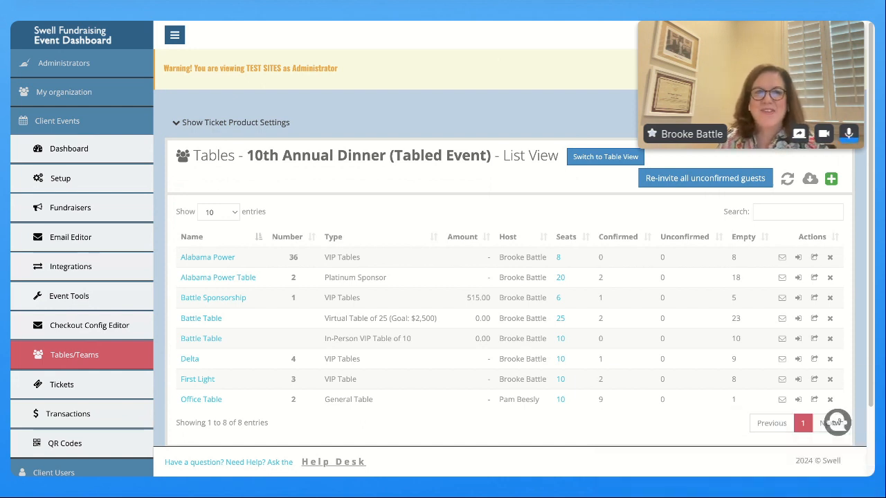
pyautogui.click(77, 123)
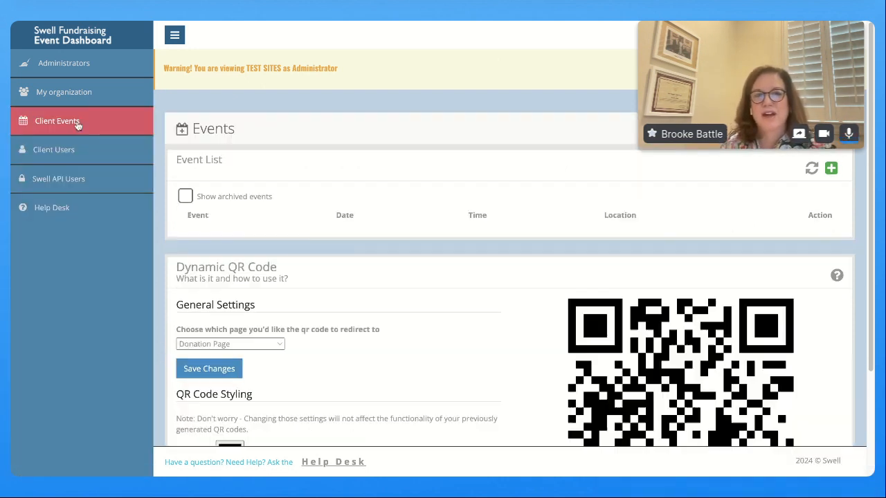
pyautogui.click(267, 368)
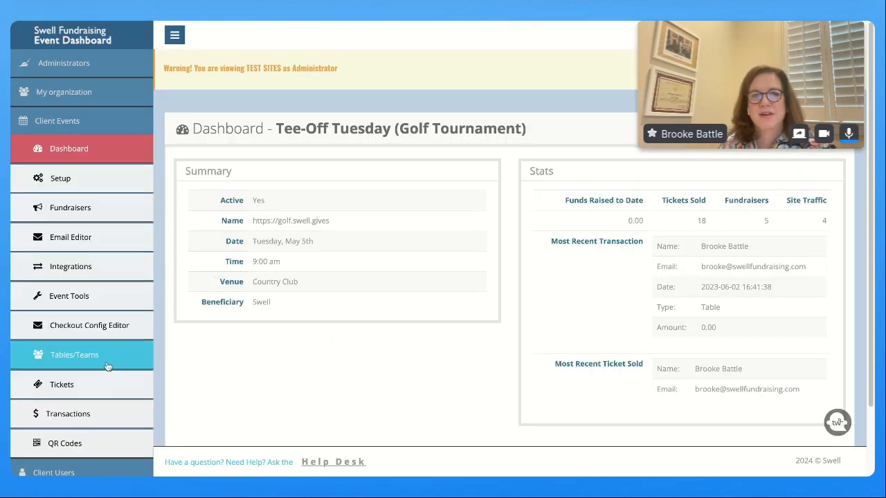
pyautogui.click(107, 366)
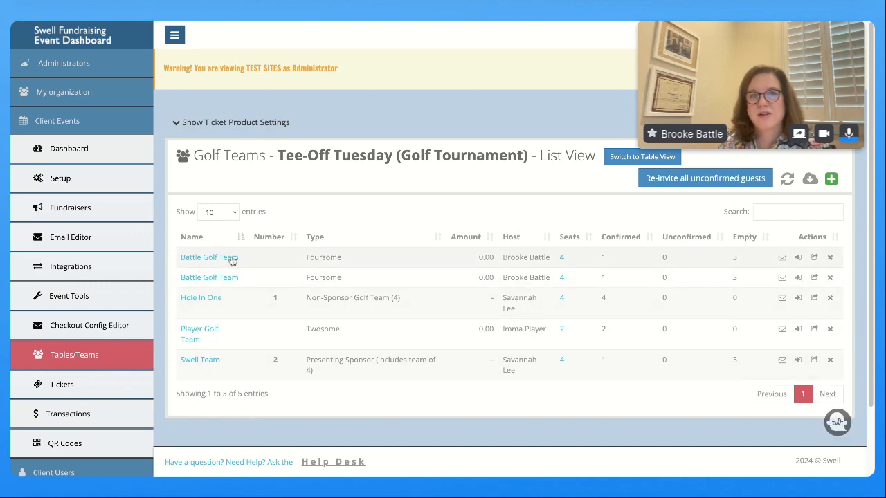
# Look at the new golf team form, close it unsaved, and return to the Email Editor
pyautogui.click(837, 179)
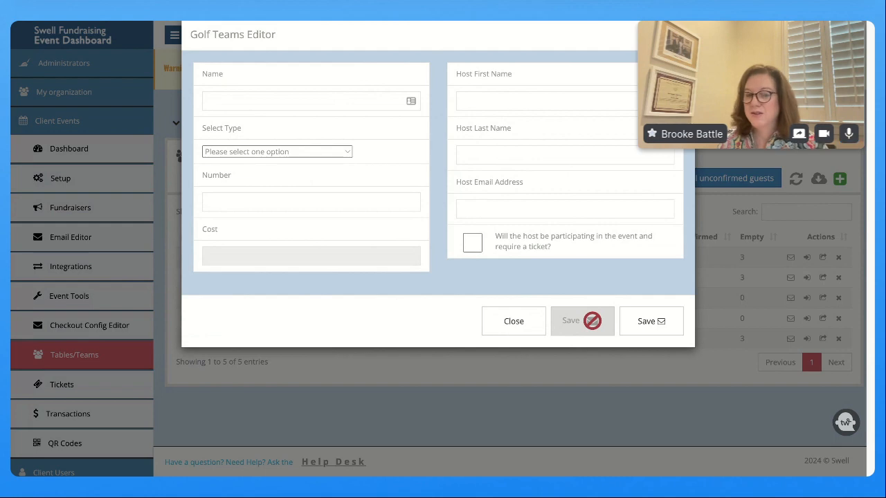
pyautogui.click(513, 321)
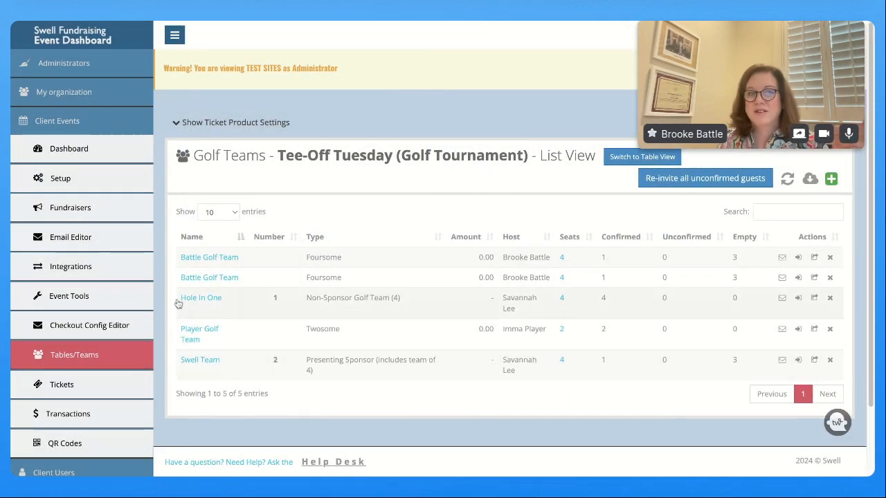
pyautogui.click(93, 245)
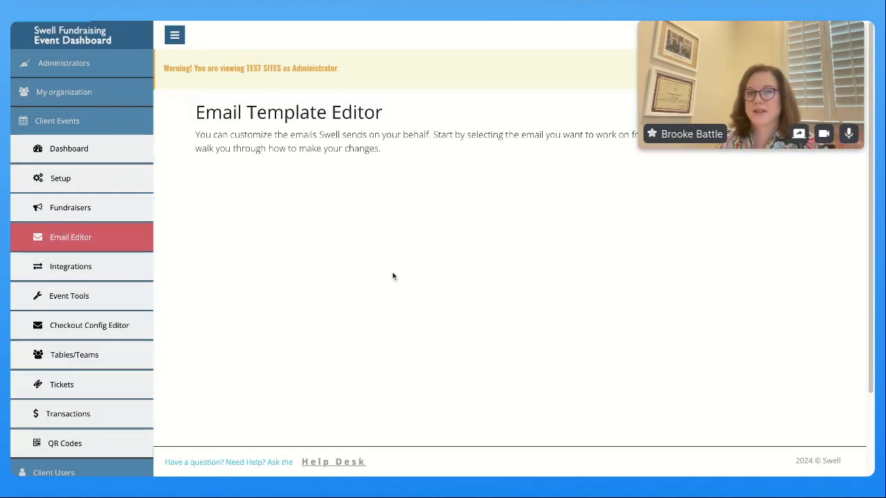
# Open the Table/Team Host Email template and inspect its tabletype phrase and merge tag buttons
pyautogui.scroll(-3, 395, 259)
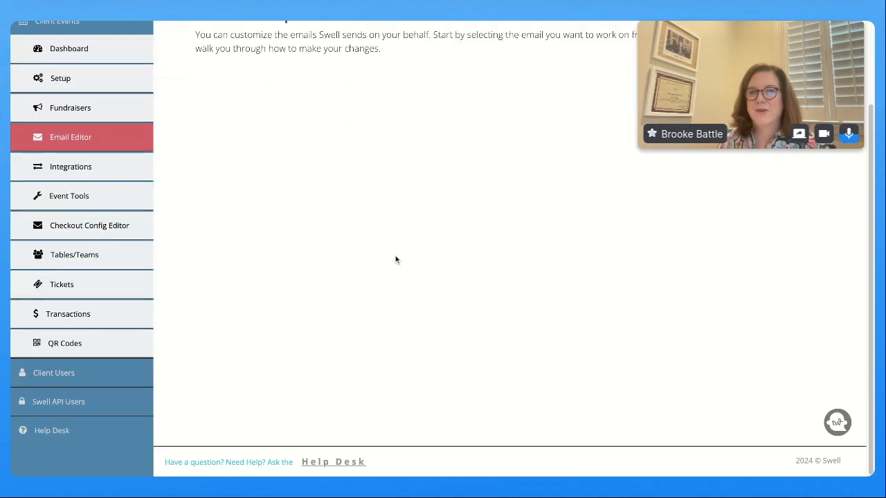
pyautogui.scroll(-8, 395, 255)
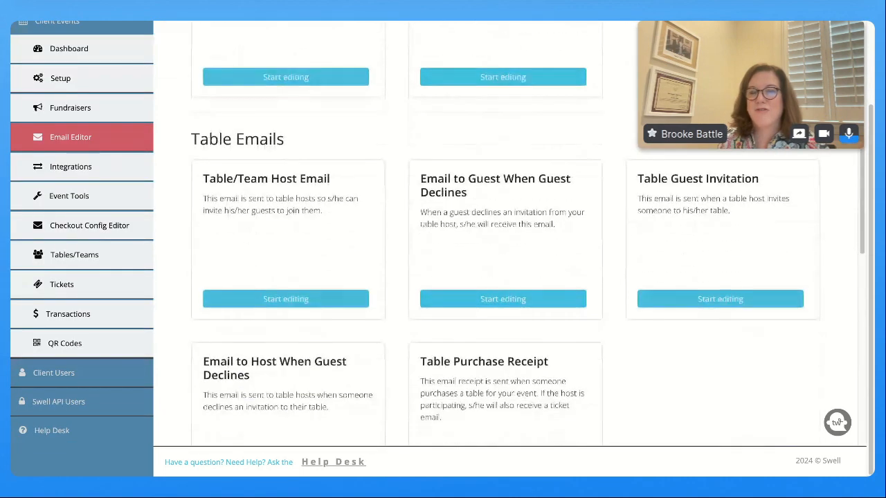
pyautogui.click(285, 294)
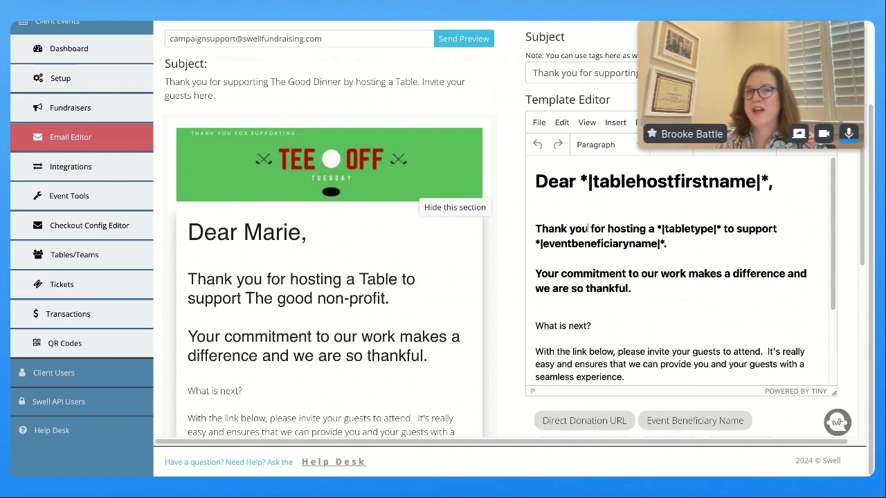
pyautogui.moveTo(607, 229); pyautogui.dragTo(675, 229)
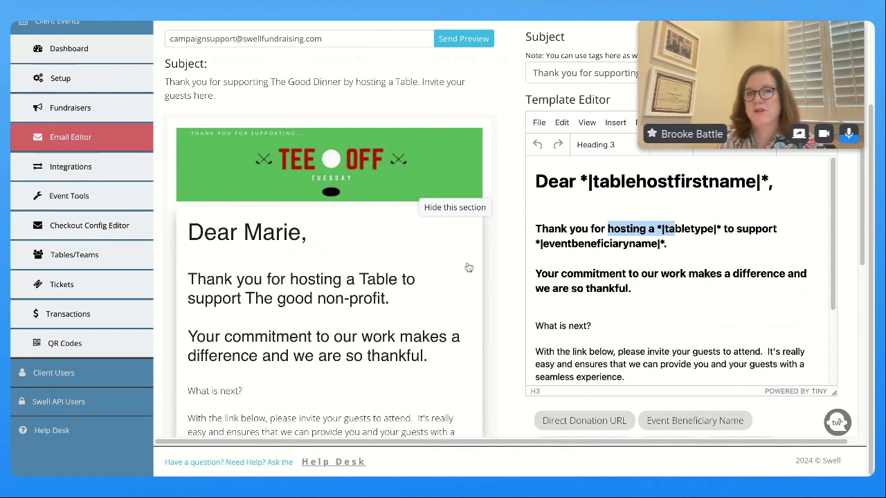
pyautogui.scroll(2, 388, 270)
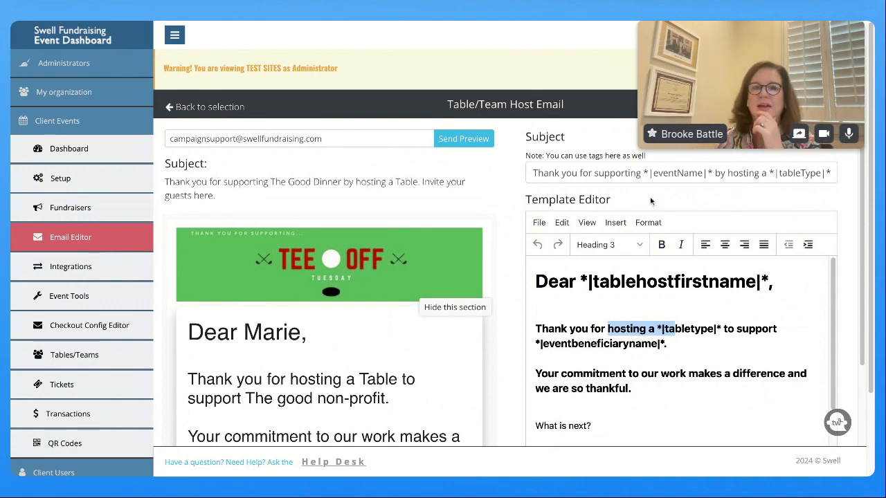
pyautogui.scroll(-3, 495, 333)
pyautogui.scroll(-5, 365, 381)
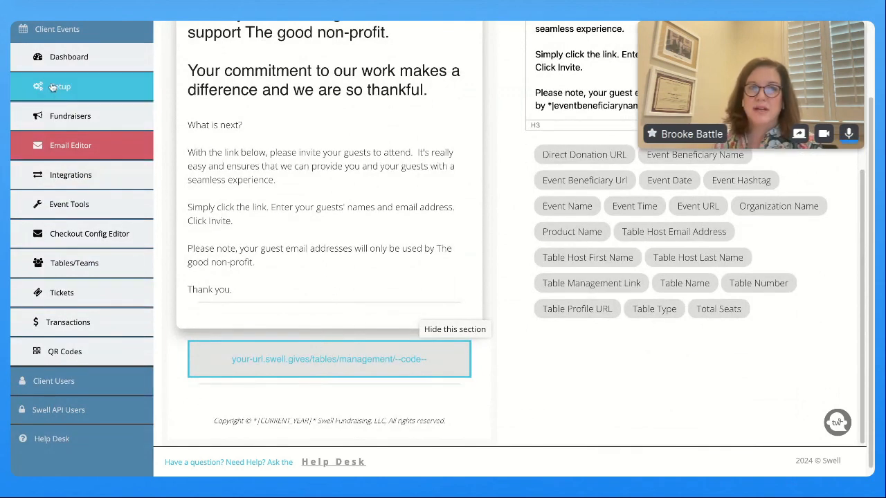
# View the Tee-Off Tuesday comp ticket entries on the Setup page's Comps tab
pyautogui.click(57, 88)
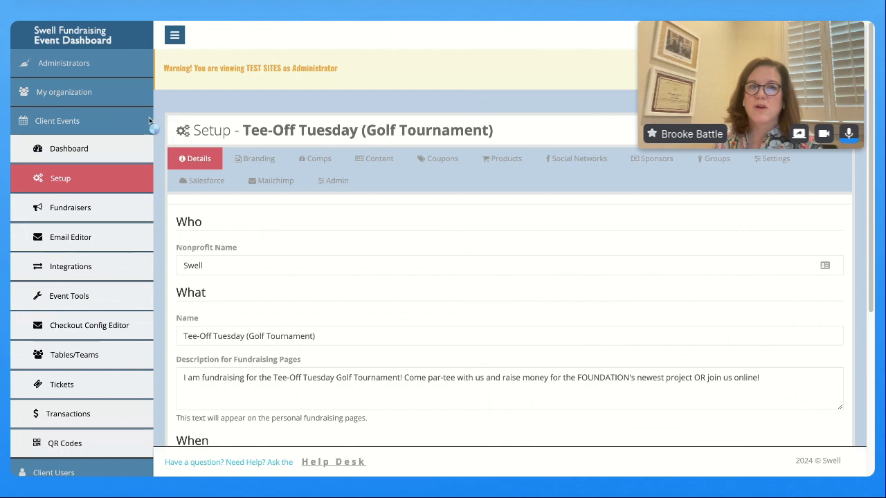
pyautogui.click(316, 159)
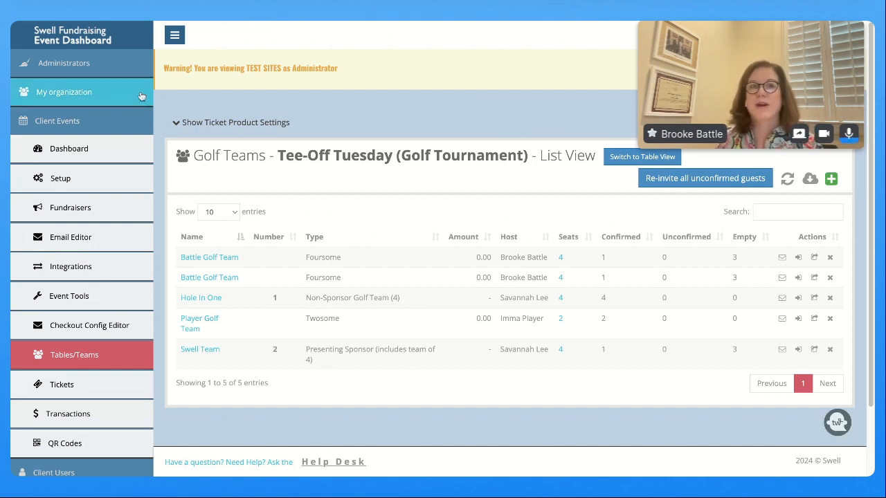
# Open the 10th Annual Dinner (Tabled Event) from the Client Events list
pyautogui.click(70, 129)
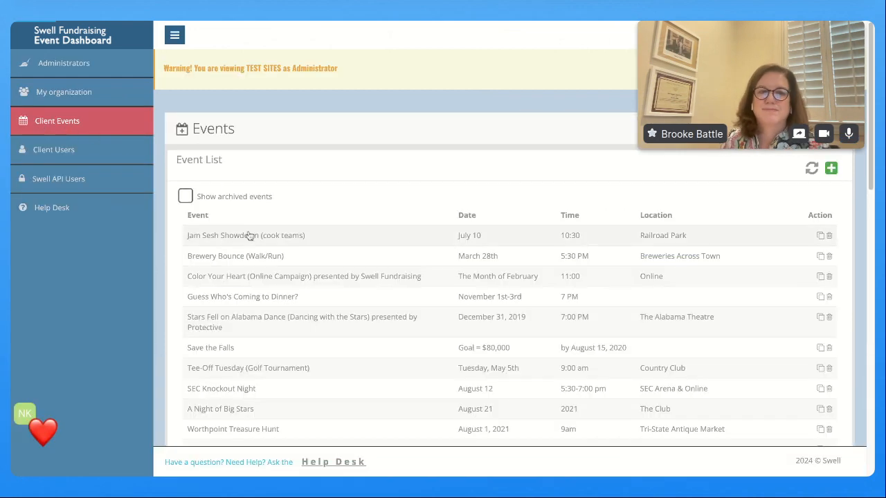
pyautogui.scroll(-3, 256, 232)
pyautogui.scroll(-2, 273, 233)
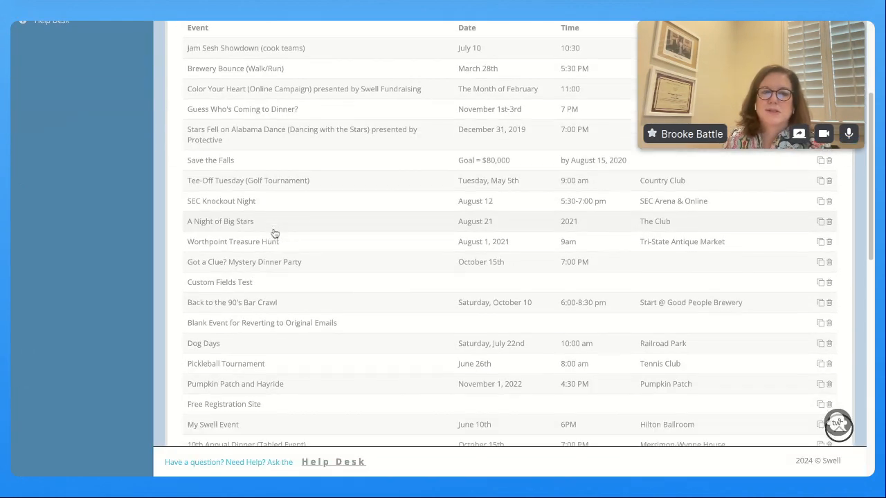
pyautogui.click(256, 378)
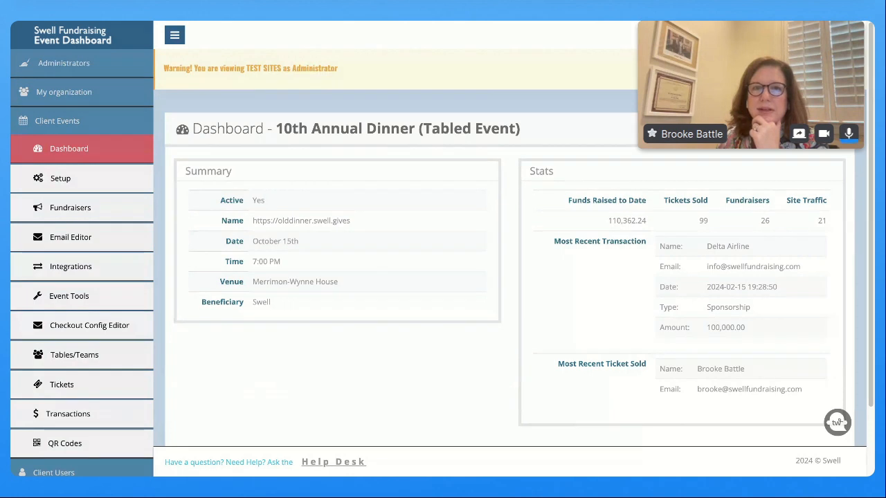
# Open the Pledge Creation template and review its $255.50 pledge preview and merge tags
pyautogui.click(78, 249)
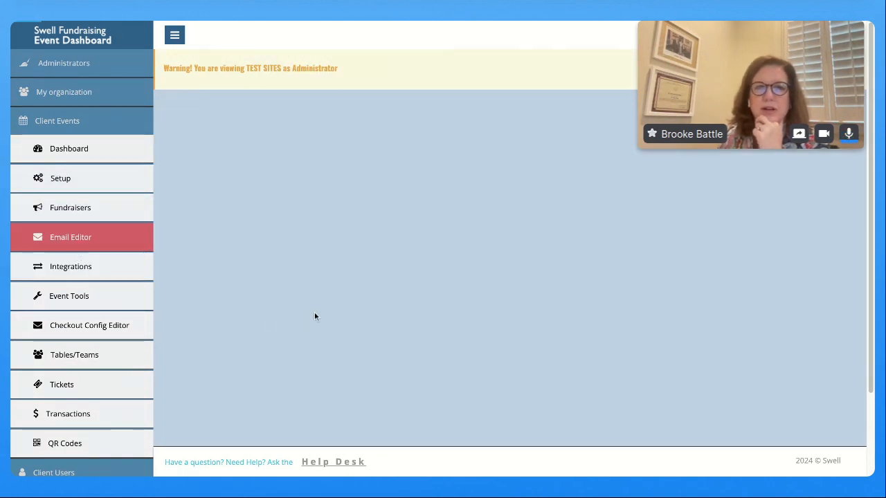
pyautogui.scroll(-3, 427, 311)
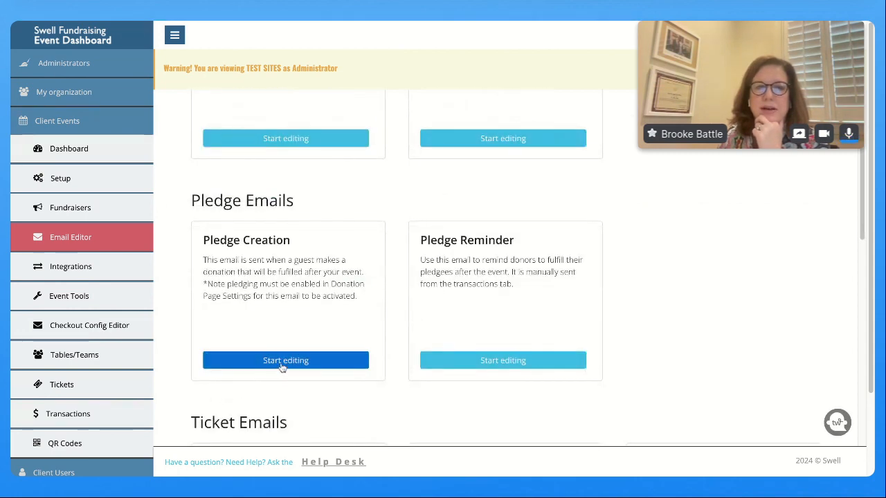
pyautogui.click(282, 367)
pyautogui.scroll(-2, 463, 360)
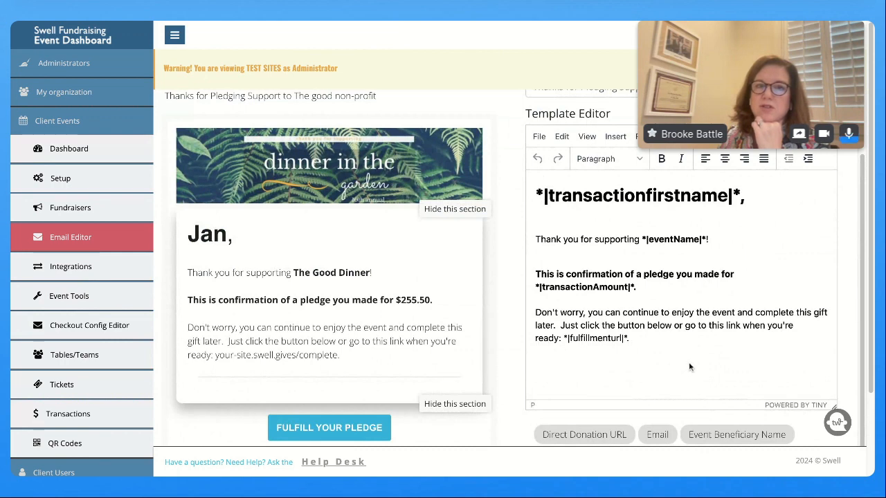
pyautogui.moveTo(234, 202)
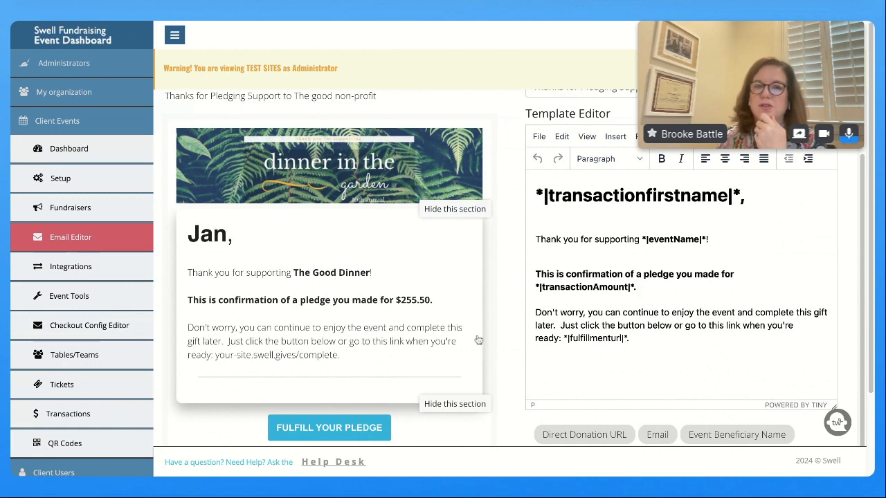
pyautogui.scroll(-1, 423, 299)
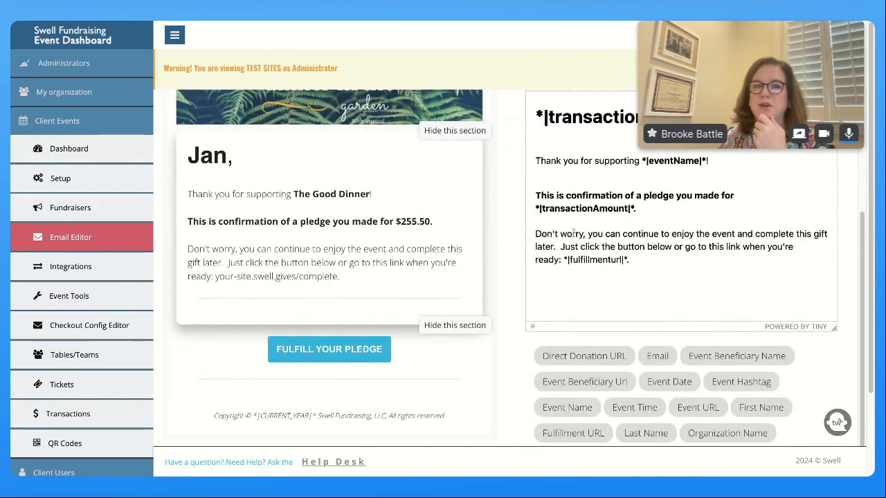